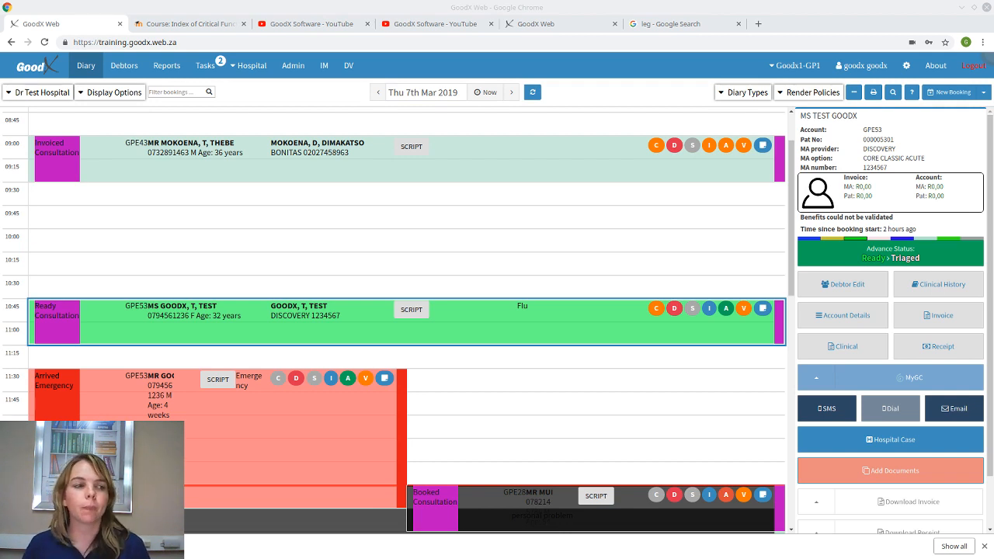
Look over the Billing topics in the GoodX Learning Centre course index and return to the GoodX Web diary.
left_click(186, 24)
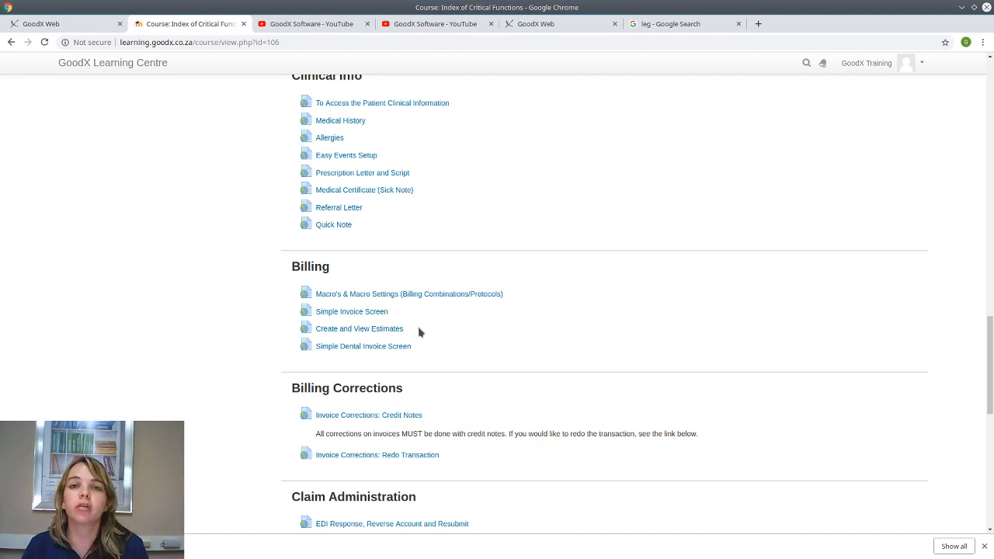
scroll(418, 333, "down", 1)
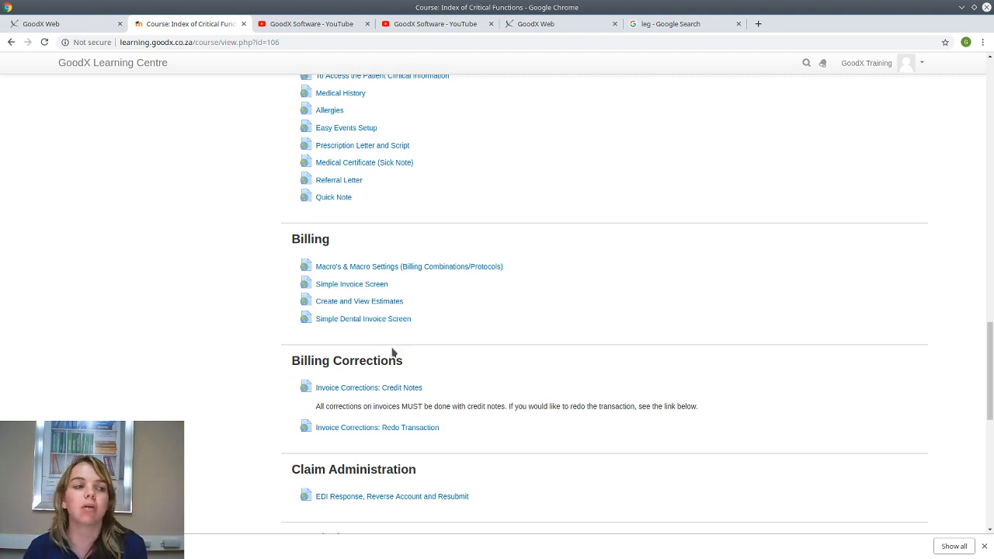
scroll(392, 351, "up", 1)
left_click(68, 22)
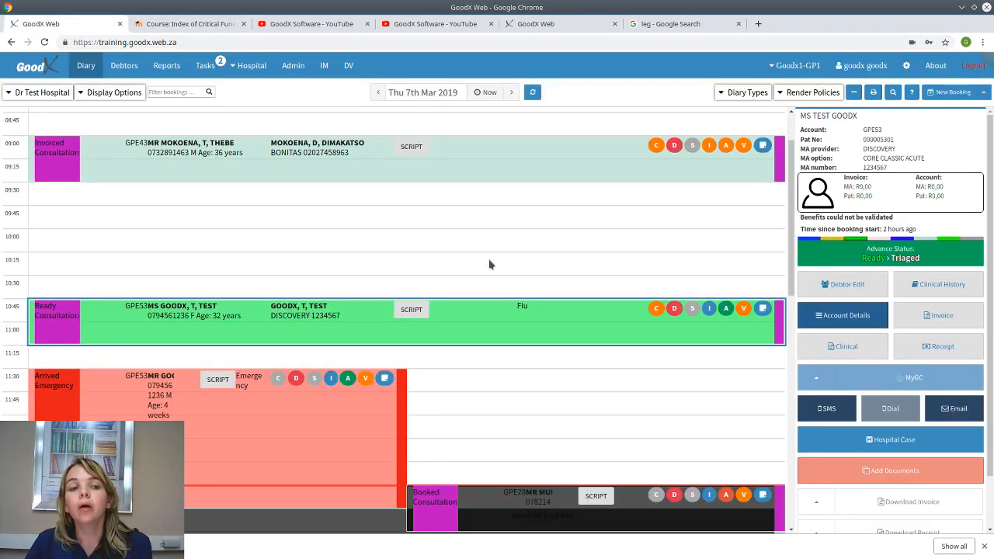
View the booking details of the 10:45 consultation and advance its status through Triaged to Treated.
double_click(438, 335)
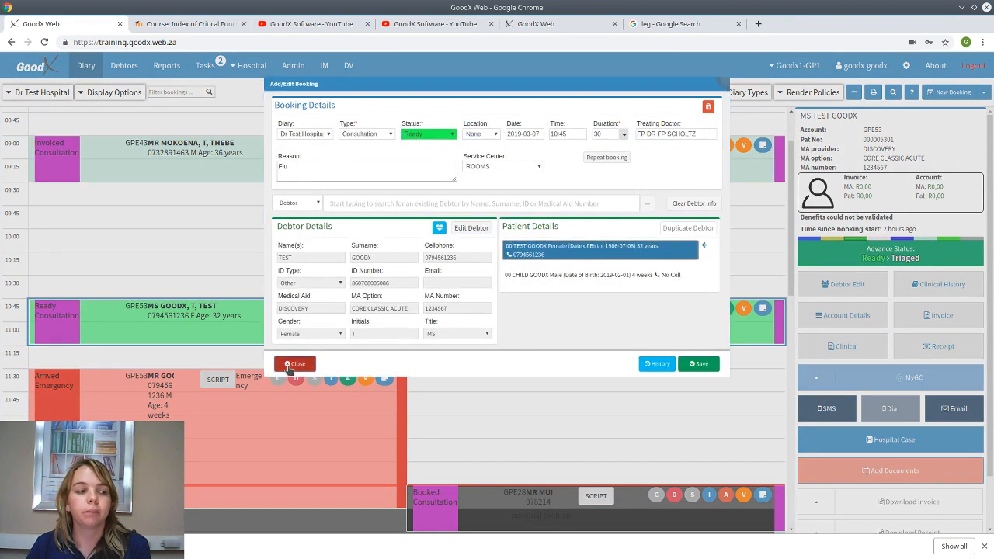
left_click(294, 364)
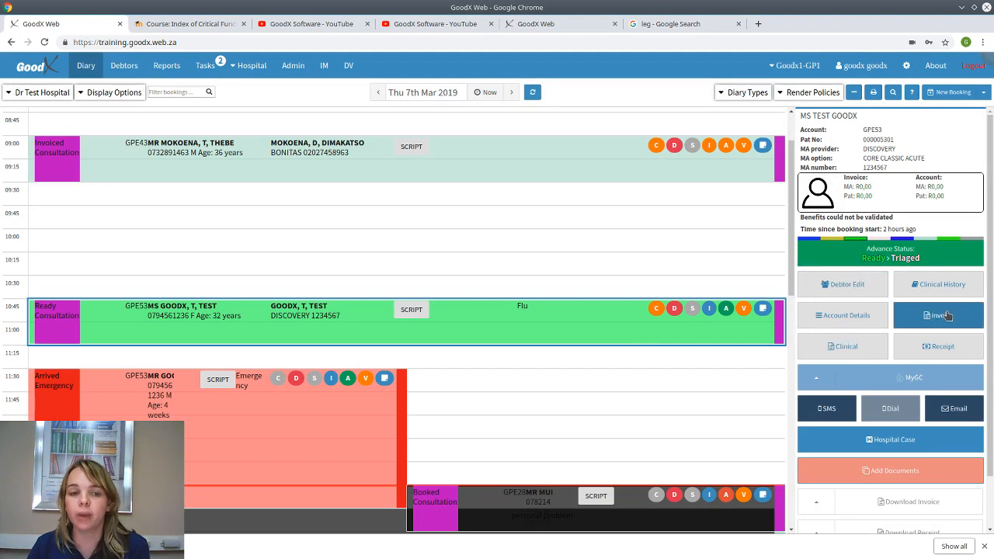
left_click(930, 257)
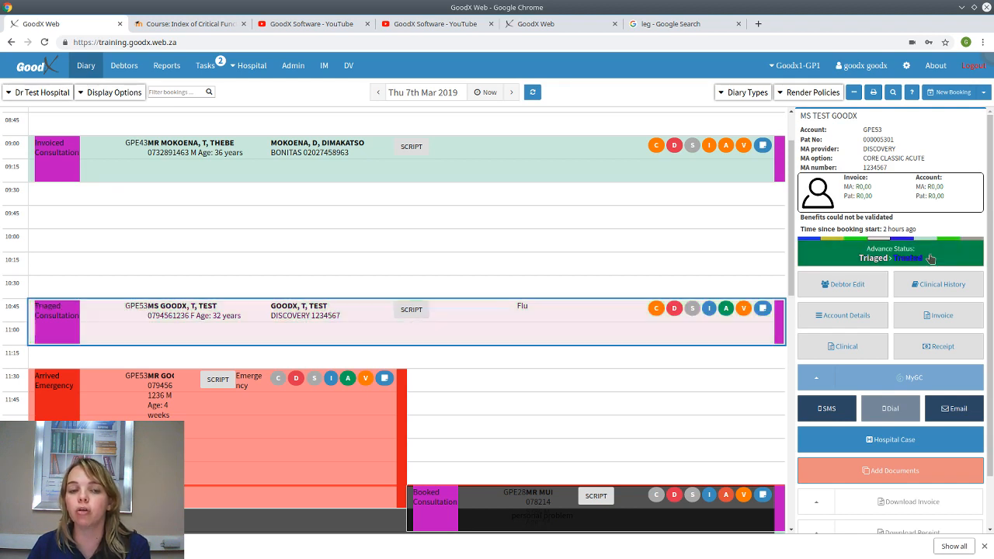
left_click(931, 257)
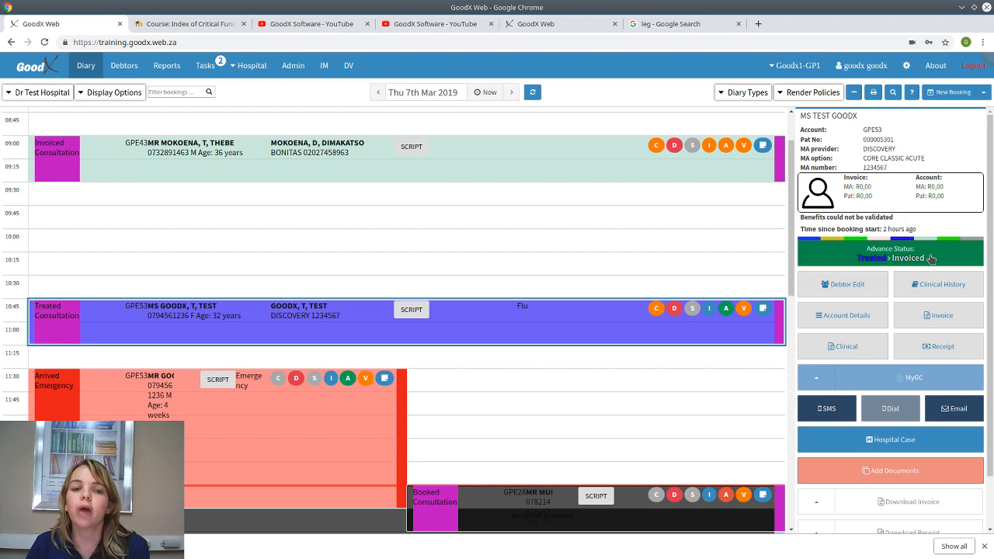
Open the invoice for the 10:45 consultation and examine its service centre, treating doctor and date fields.
left_click(938, 324)
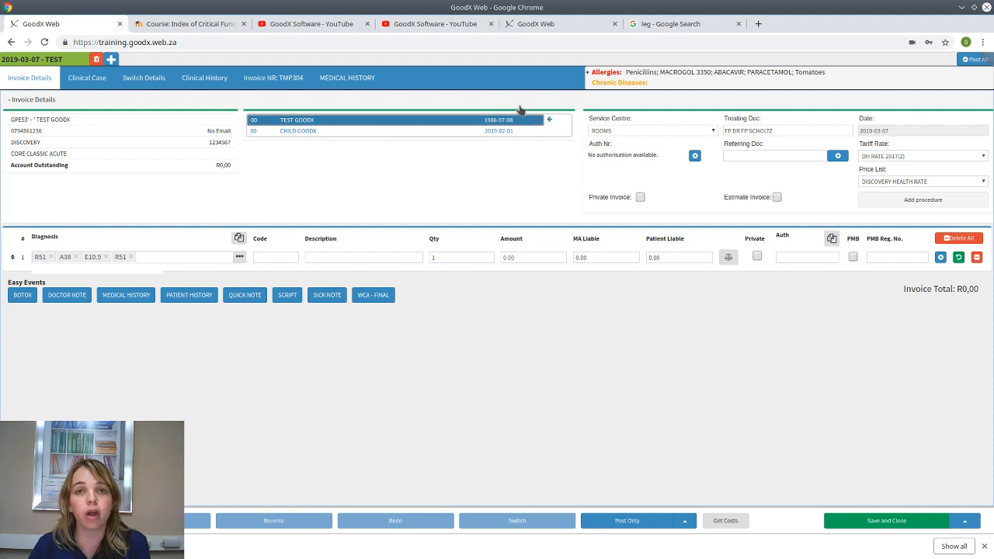
left_click(661, 133)
left_click(662, 134)
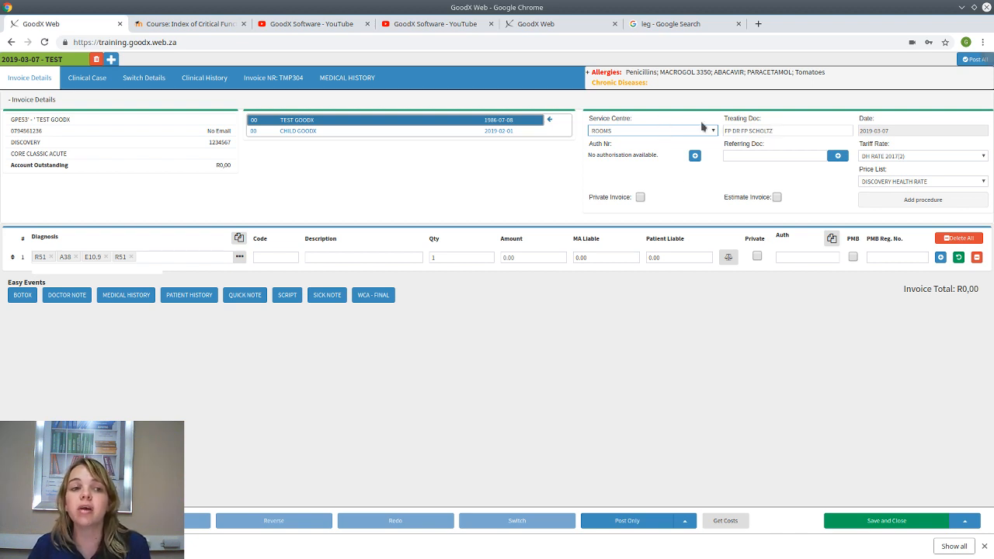
left_click(814, 130)
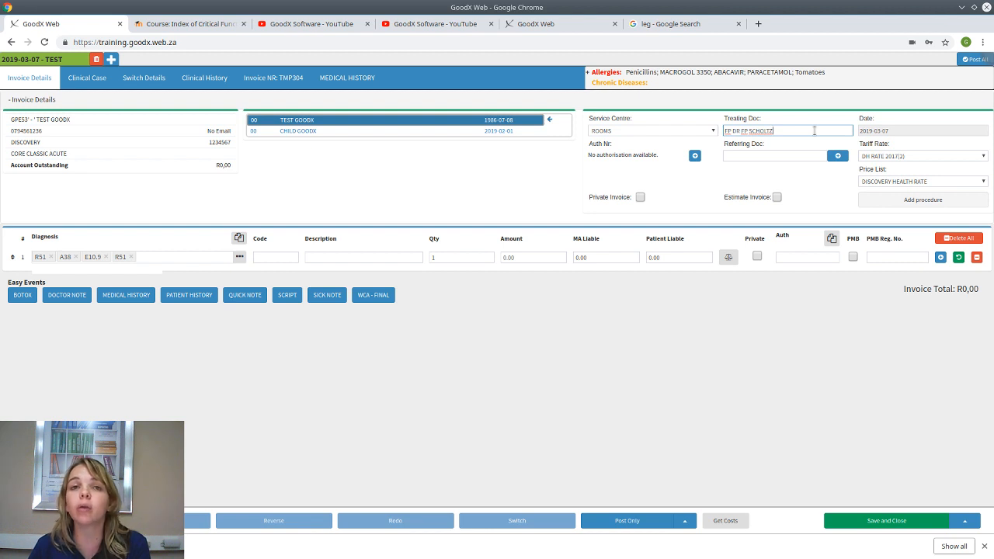
left_click(932, 133)
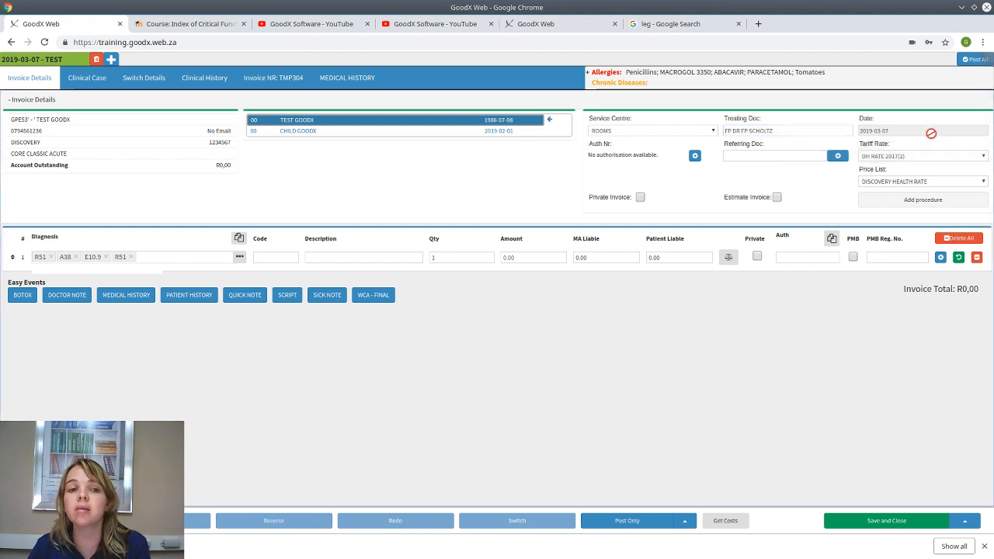
mouse_move(903, 127)
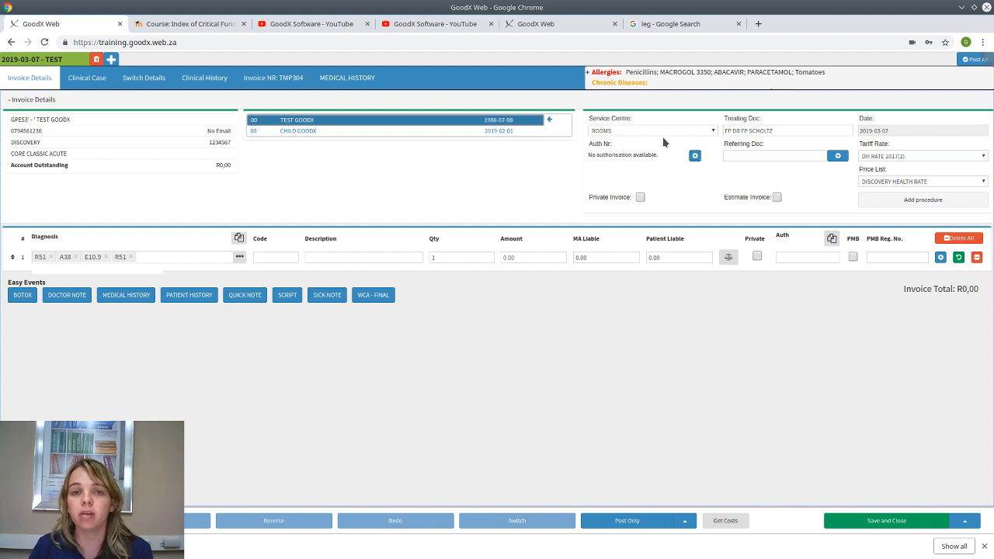
Add a scheme authorisation for the patient from the invoice, entering the authorisation code and the description R 3000.00.
left_click(695, 156)
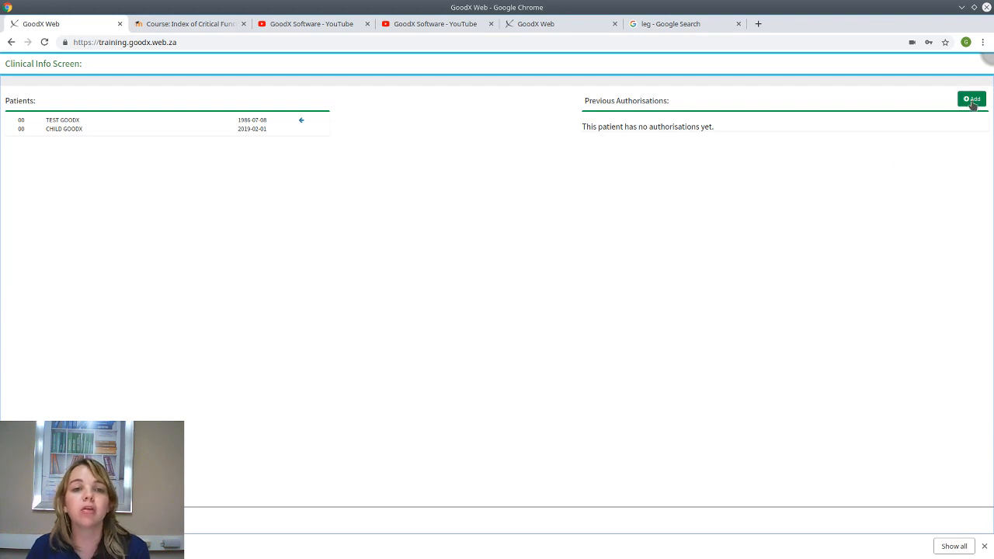
left_click(972, 100)
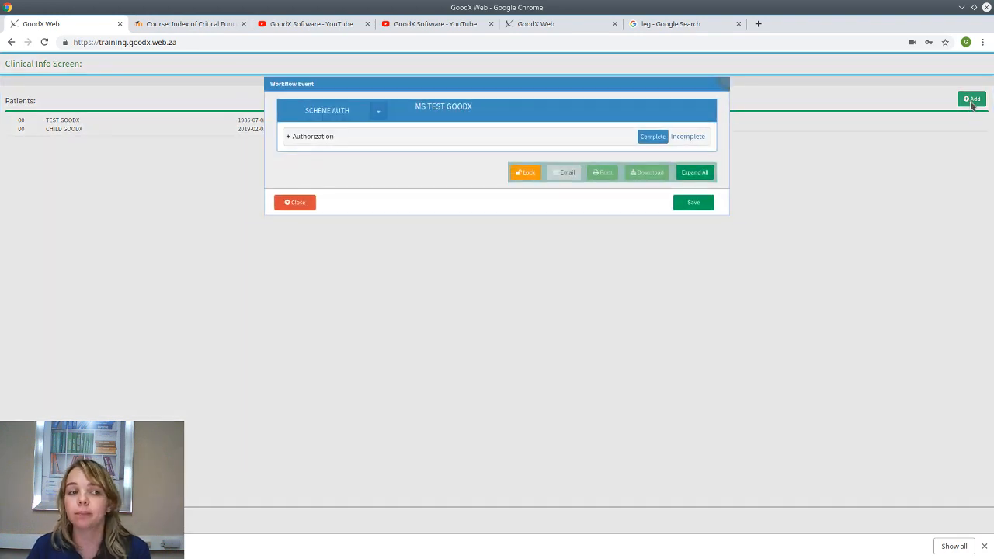
left_click(285, 136)
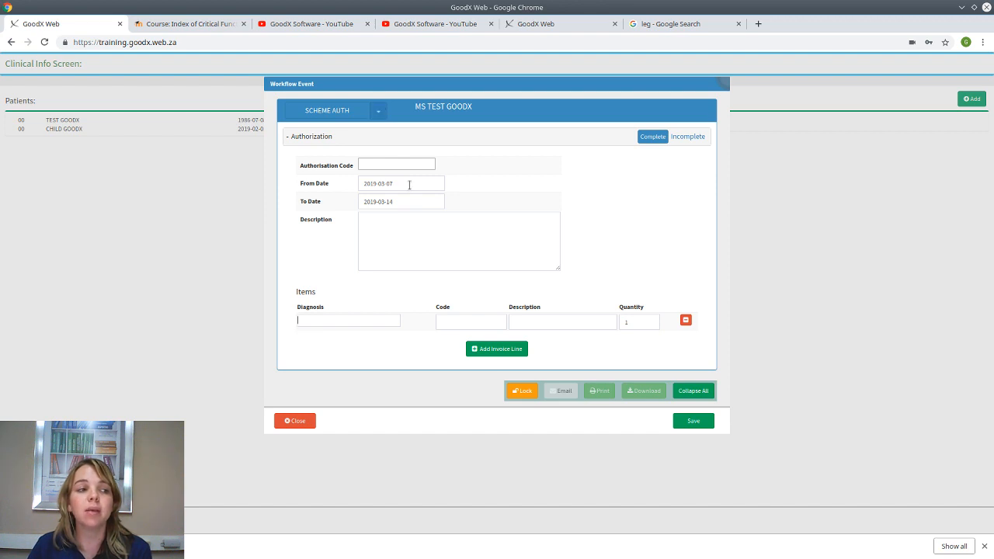
left_click(396, 161)
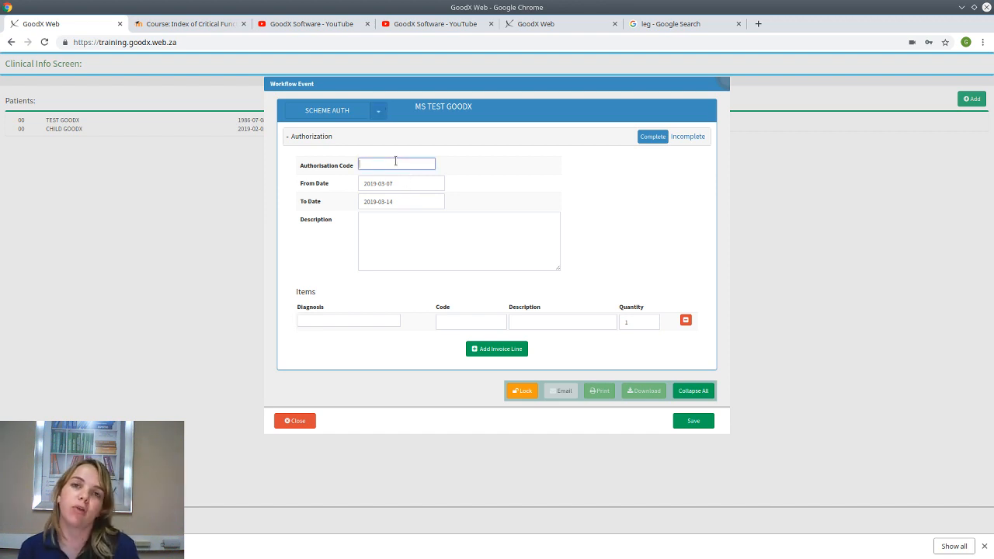
type("1234567")
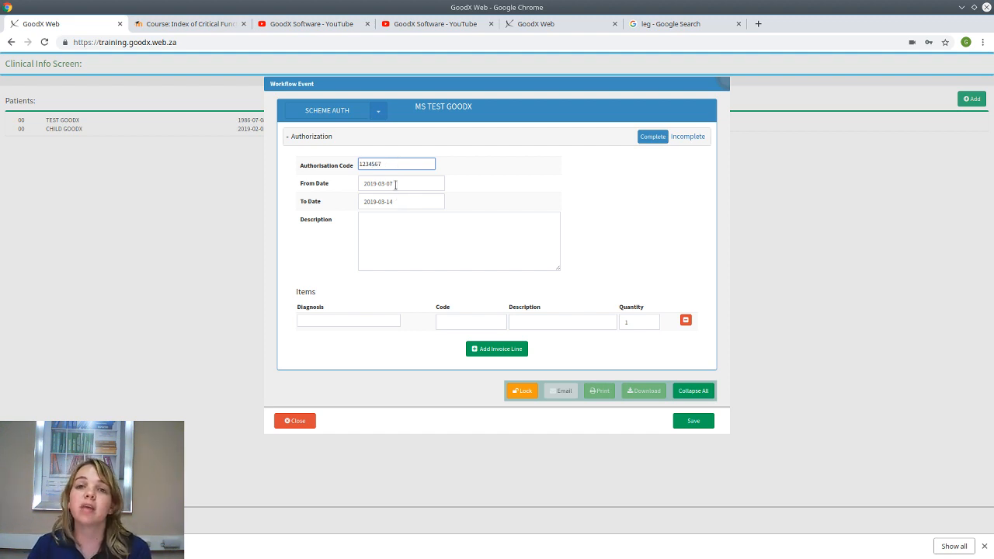
left_click(416, 233)
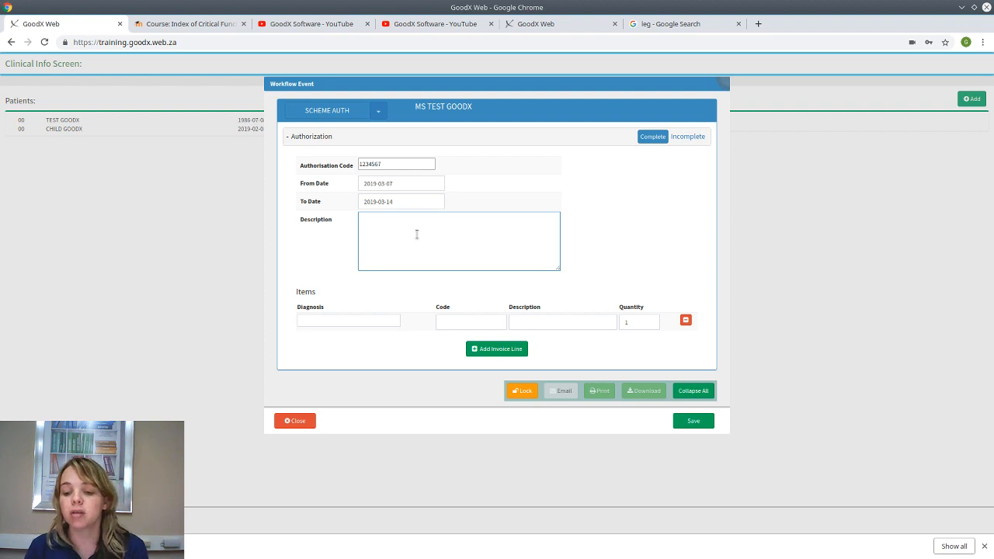
type("R 3000.00")
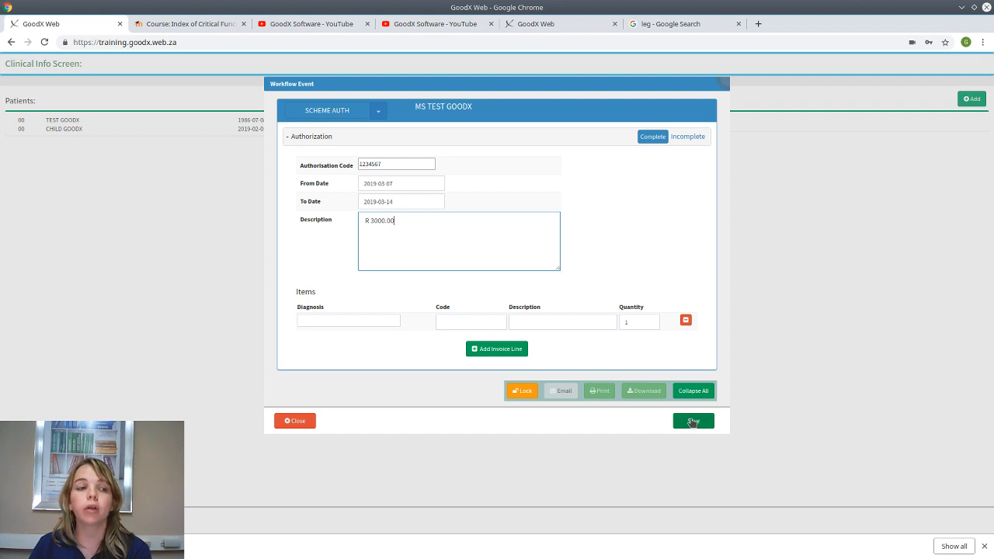
Mark the authorisation as complete and close its form, confirming the exit.
left_click(652, 137)
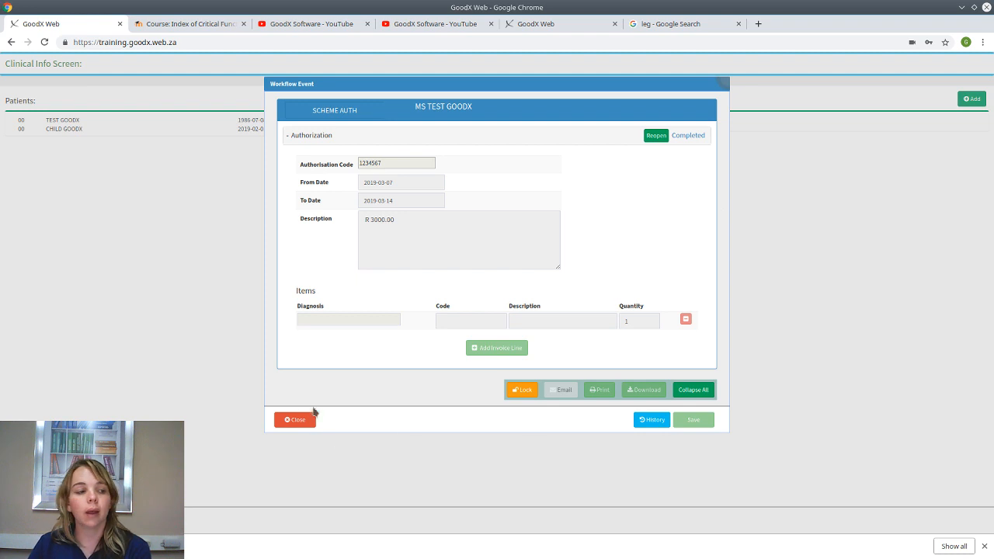
left_click(291, 420)
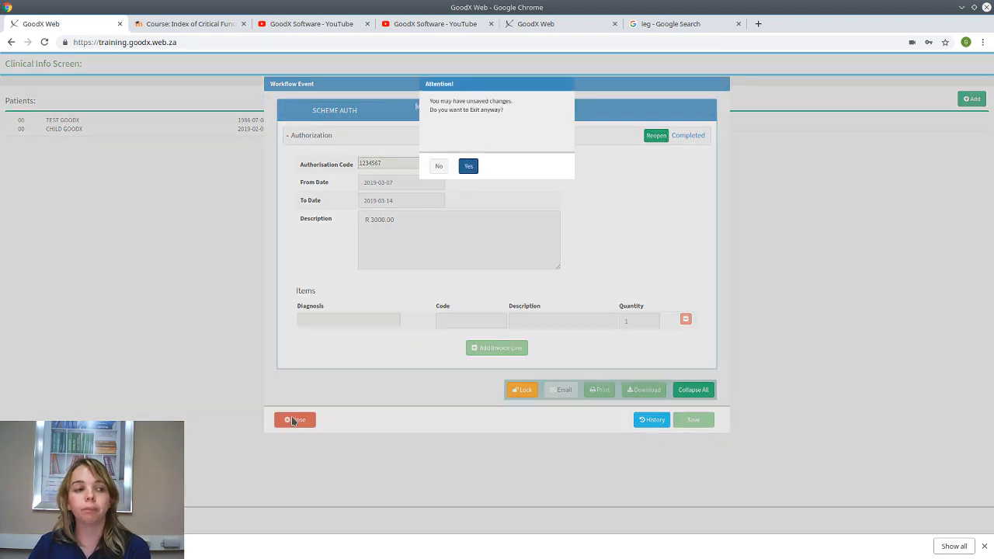
left_click(467, 165)
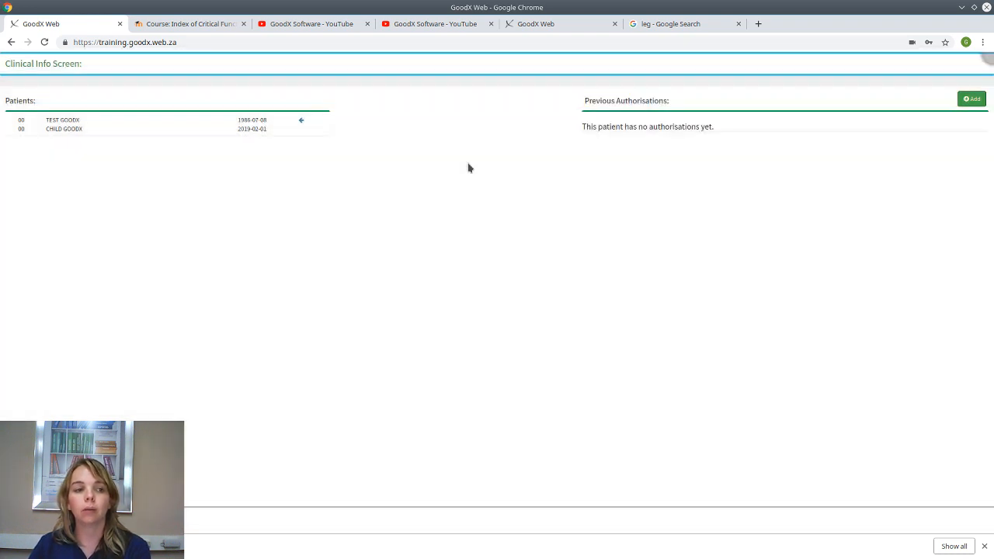
Create and save a second scheme authorisation as incomplete, leaving its authorisation code and description empty.
left_click(970, 100)
left_click(652, 137)
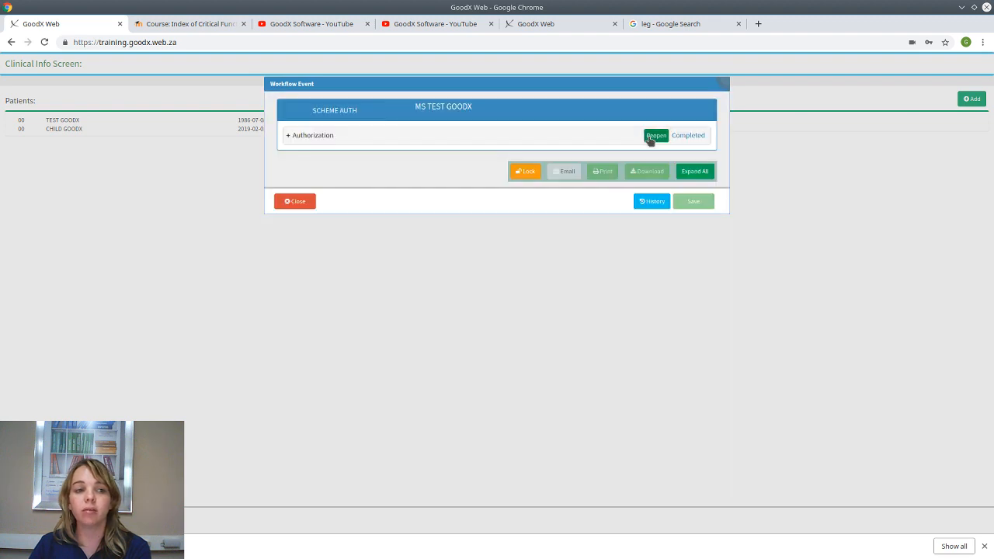
left_click(652, 136)
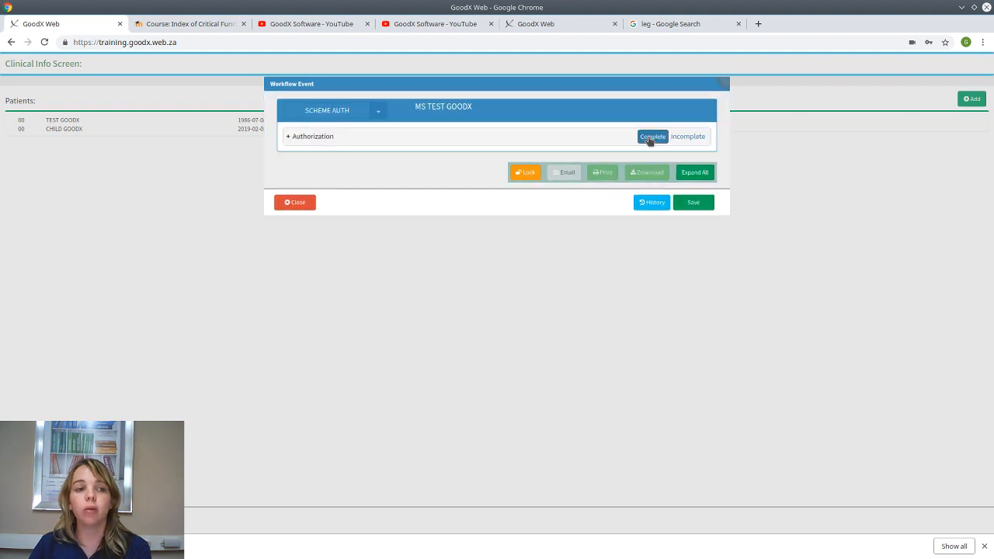
left_click(533, 139)
left_click(702, 427)
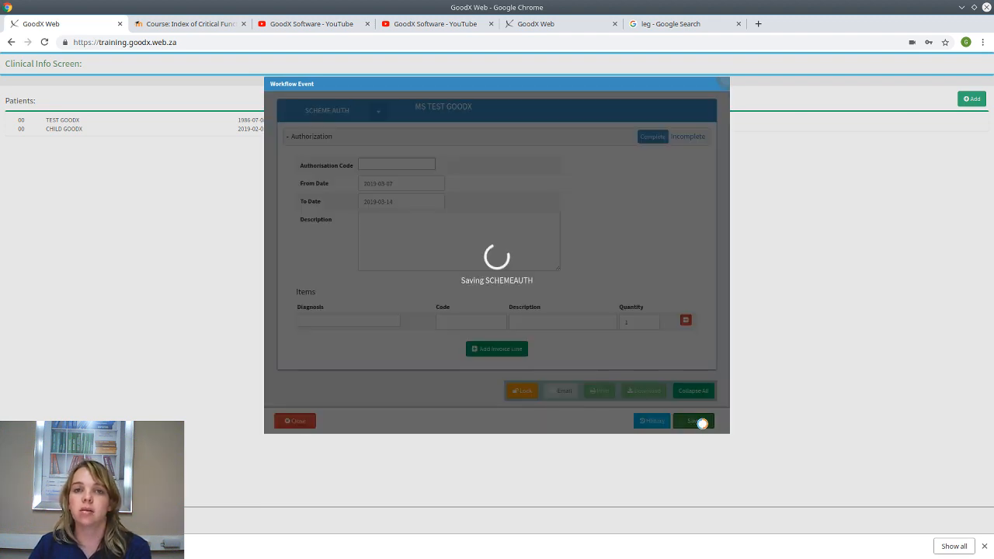
left_click(518, 163)
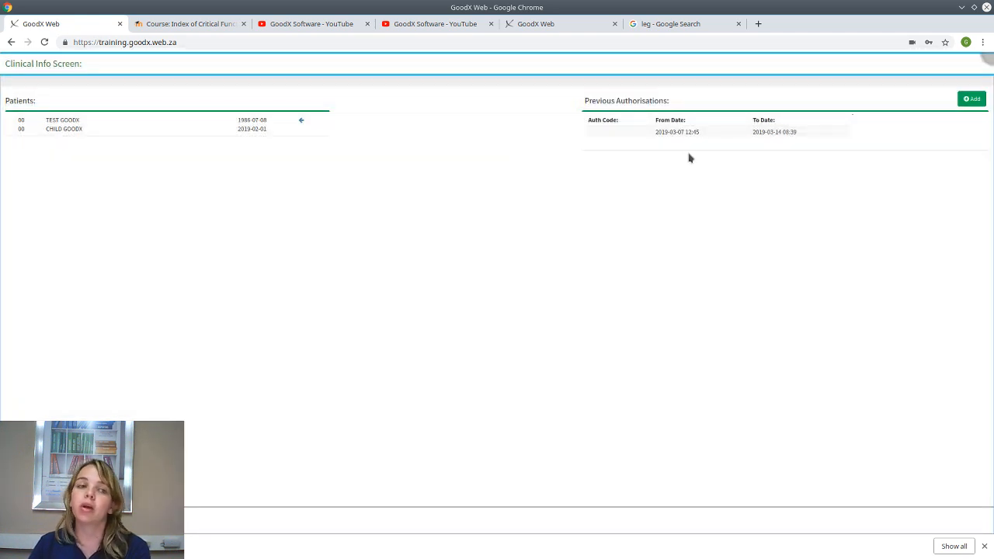
Enter the authorisation code in the saved authorisation that has none, save it and load the newest data.
left_click(648, 132)
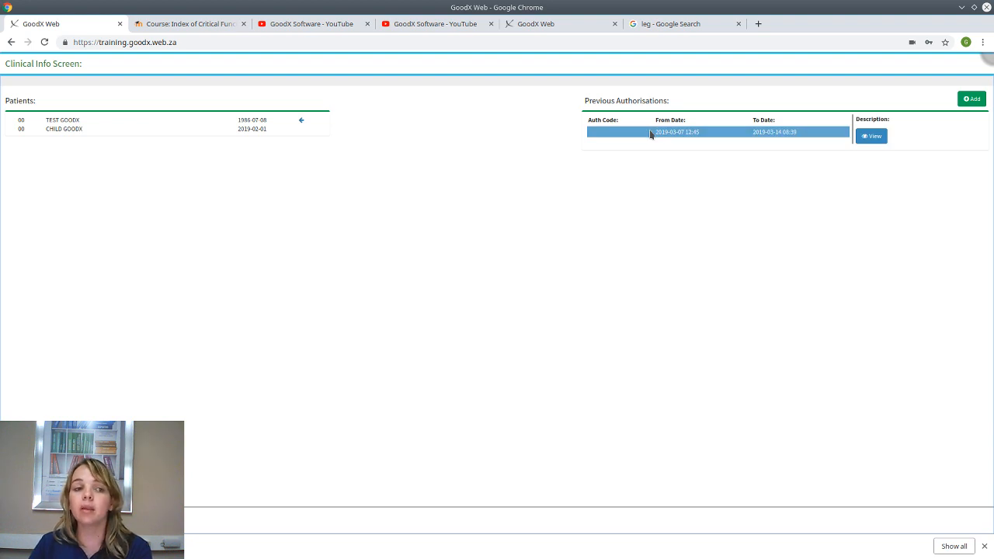
left_click(873, 138)
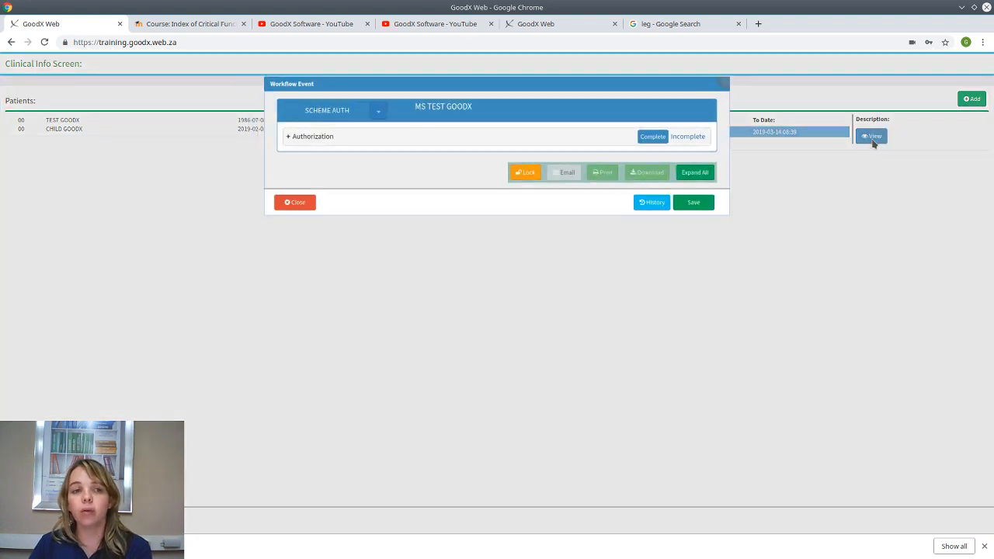
left_click(337, 135)
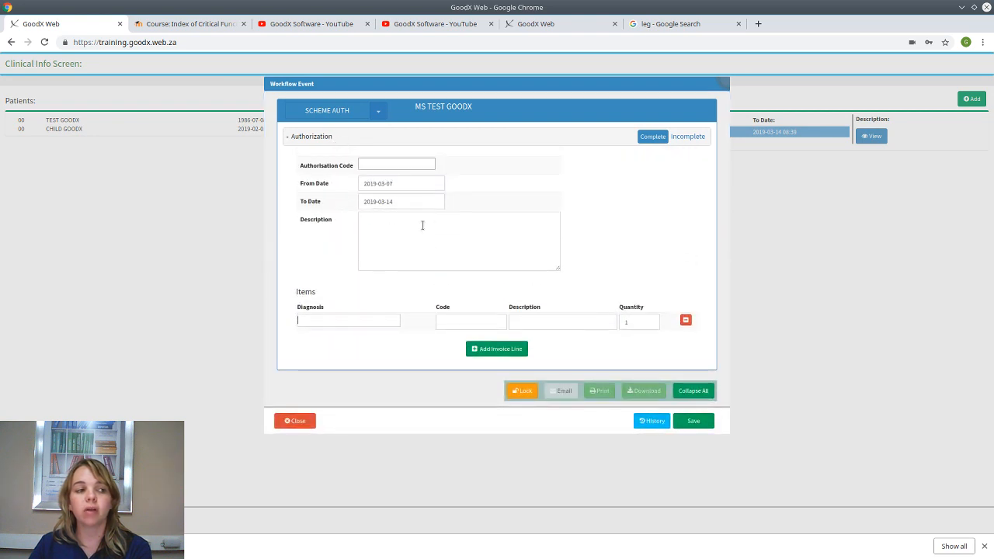
left_click(403, 165)
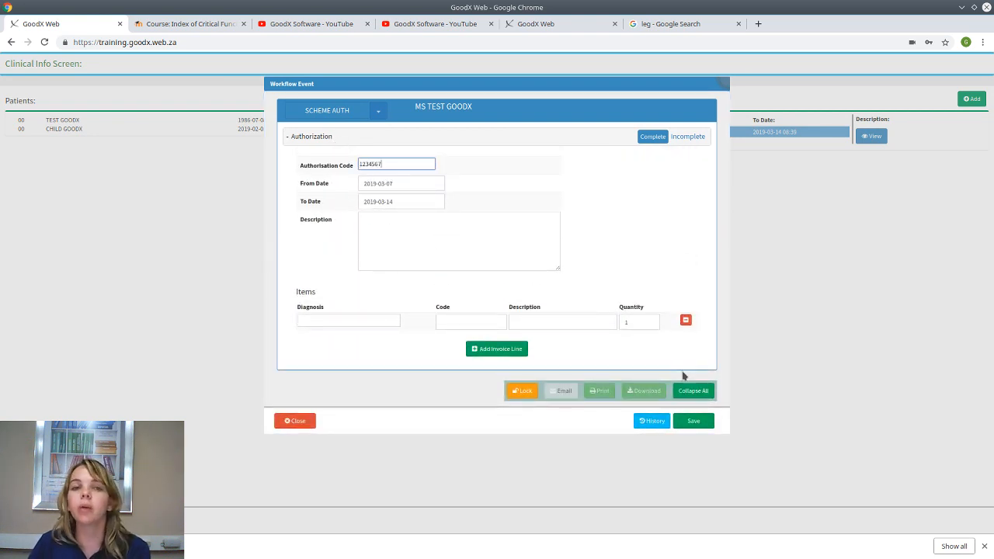
left_click(689, 431)
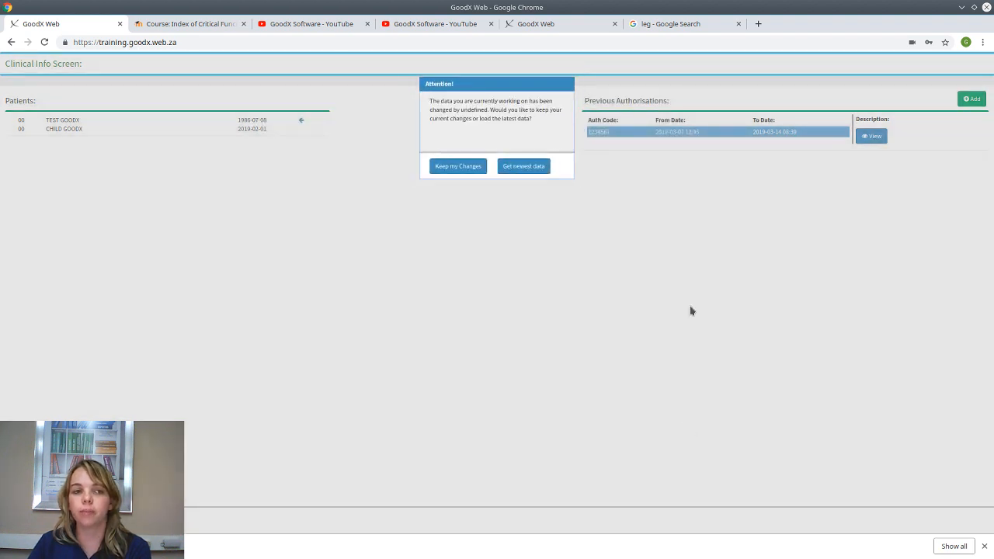
left_click(520, 164)
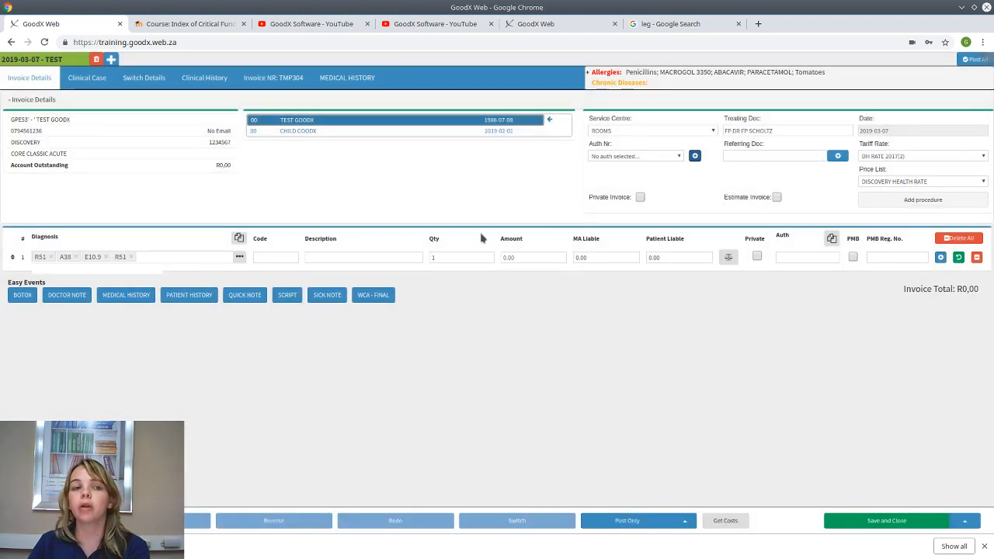
Assign the first listed authorisation number to the invoice and accept replacing the invoice lines.
left_click(681, 156)
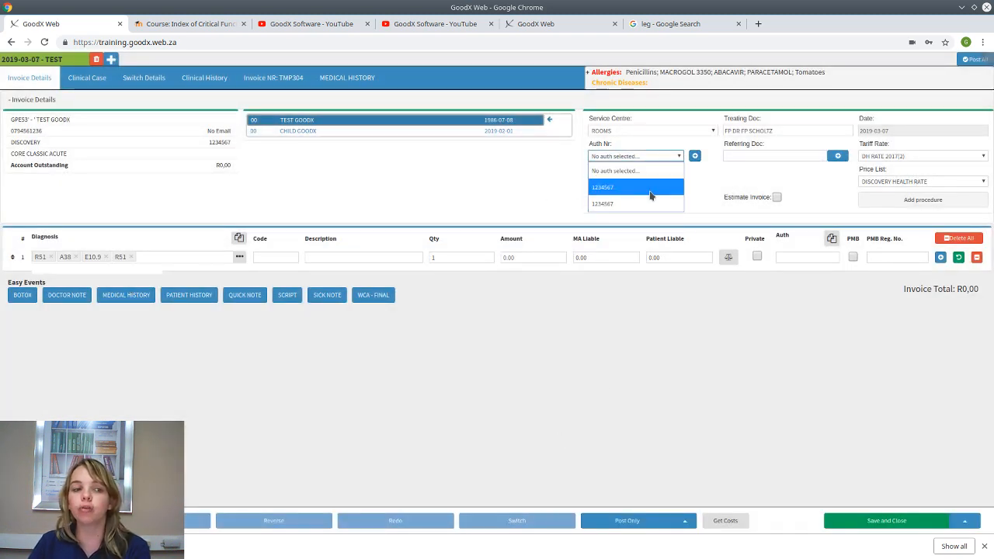
left_click(636, 187)
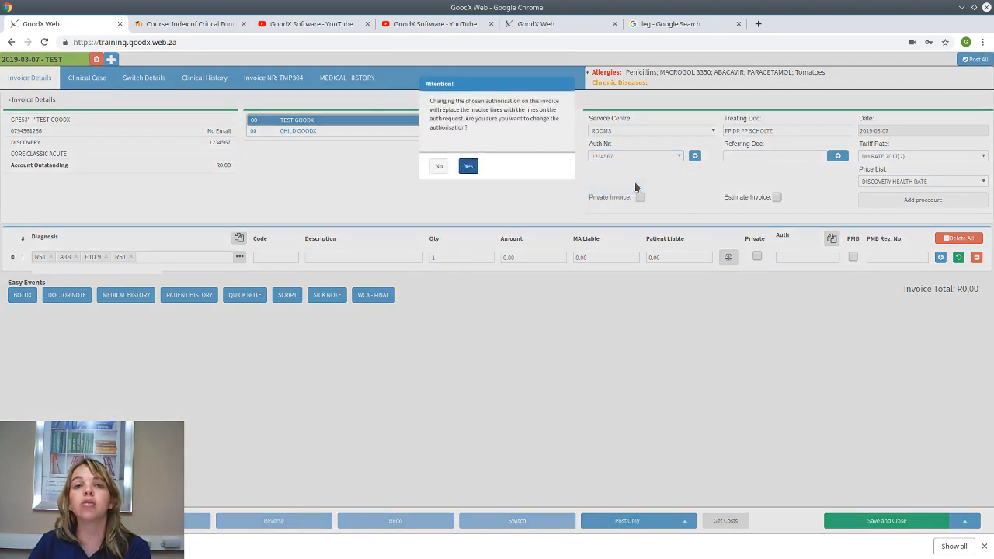
left_click(469, 168)
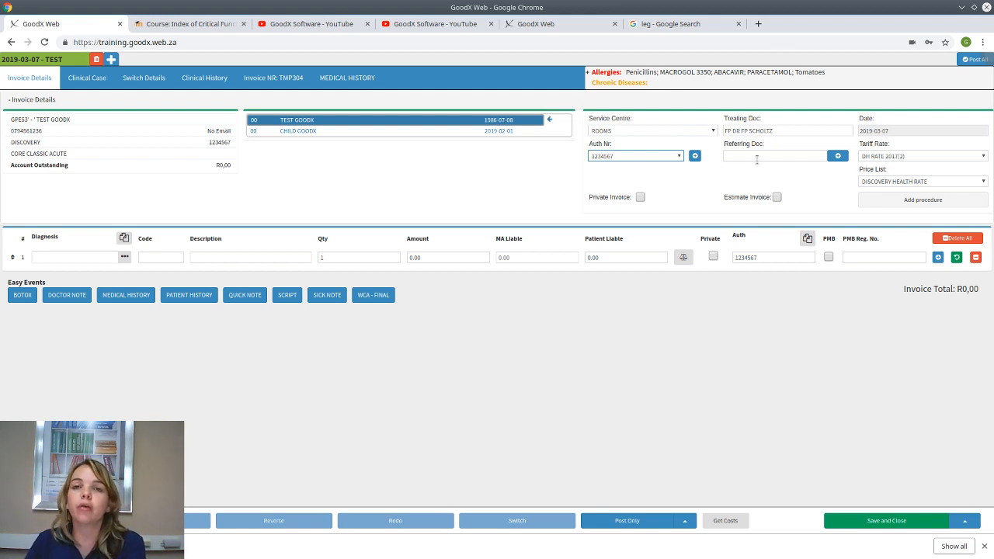
Review the invoice's tariff rate and price list options, keeping DH RATE 2017(2) and DISCOVERY HEALTH RATE.
left_click(908, 159)
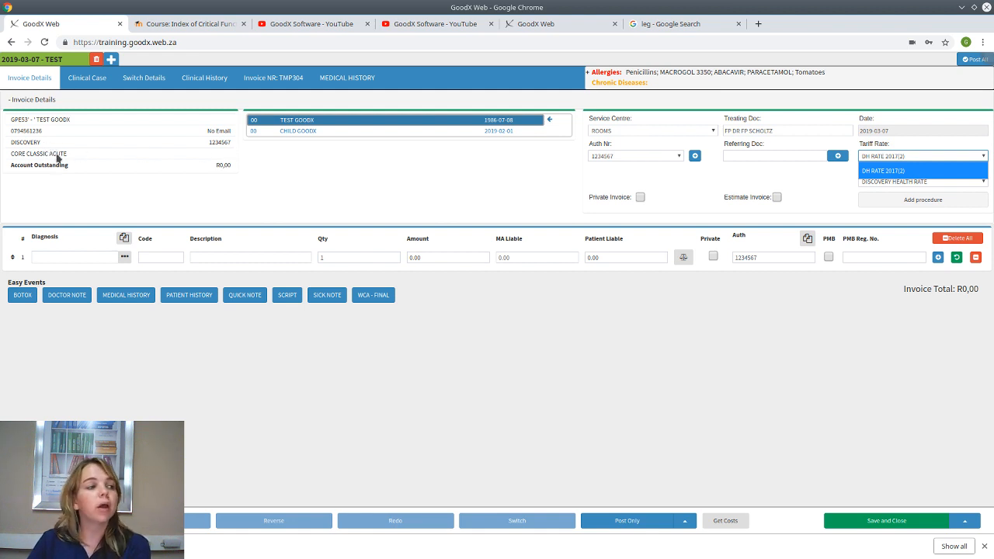
left_click(902, 171)
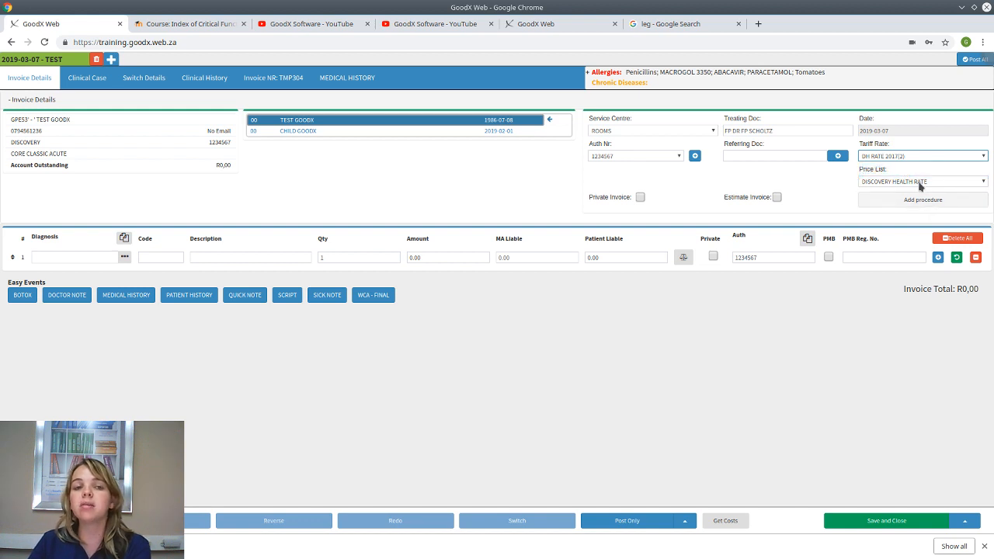
left_click(920, 183)
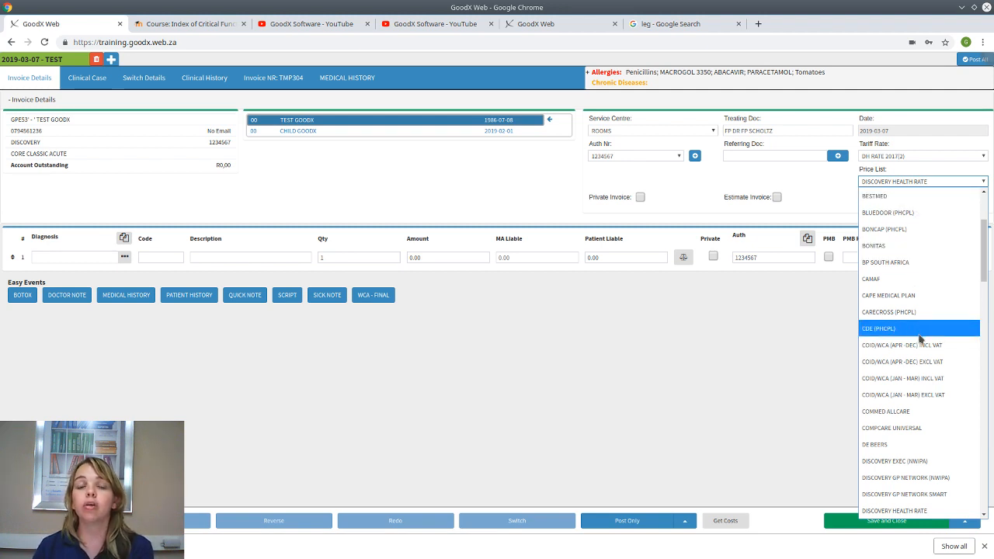
left_click(611, 369)
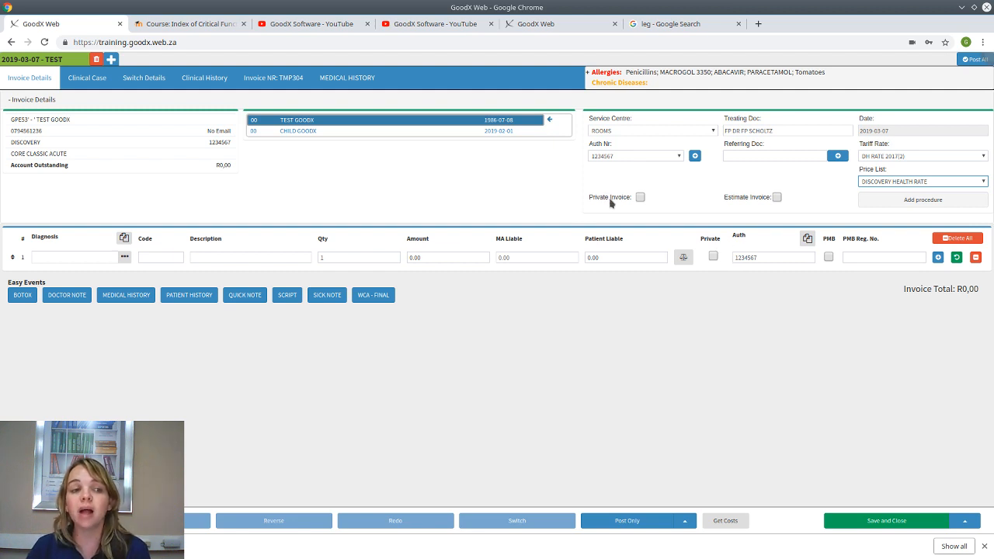
Switch the private invoice option on and off again, and do the same with the estimate invoice option.
left_click(640, 198)
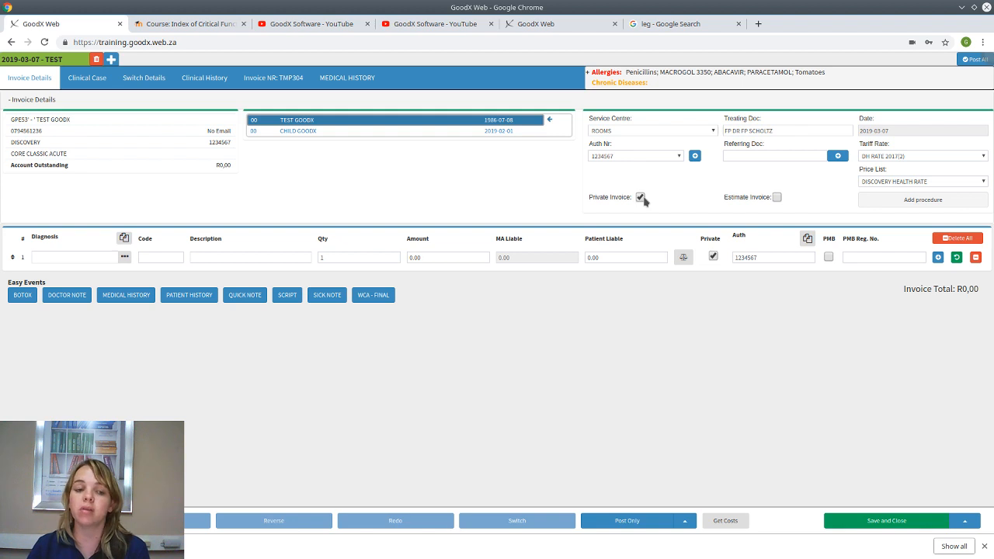
left_click(641, 197)
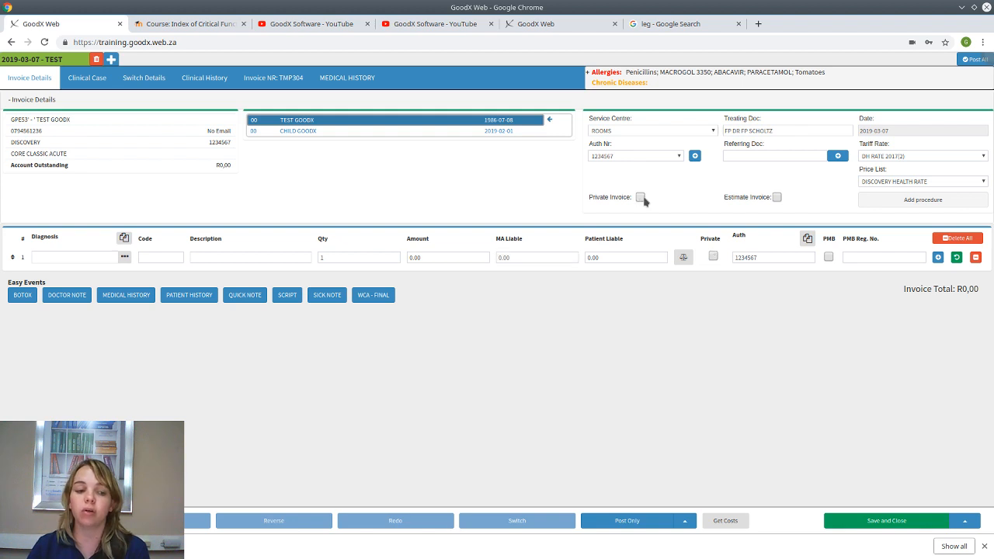
left_click(776, 199)
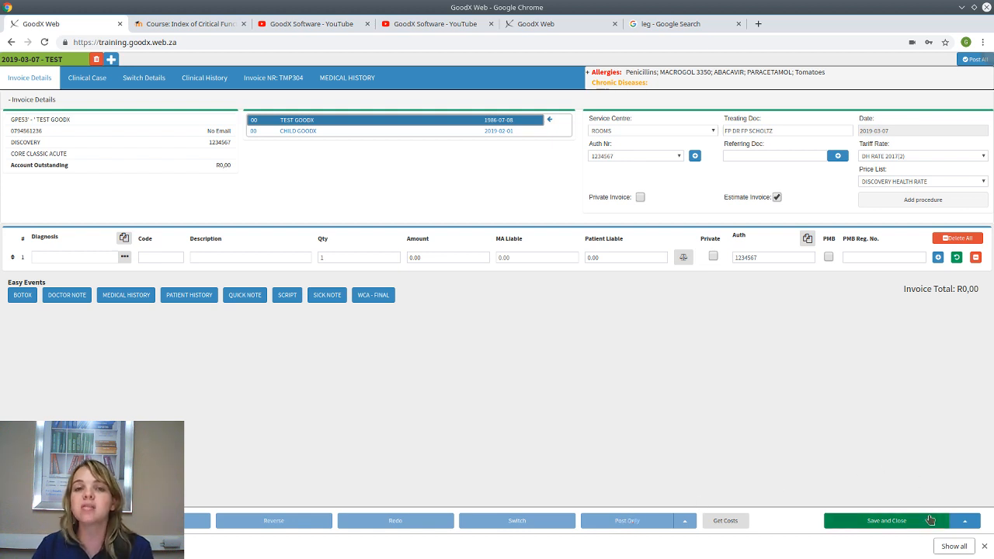
left_click(777, 198)
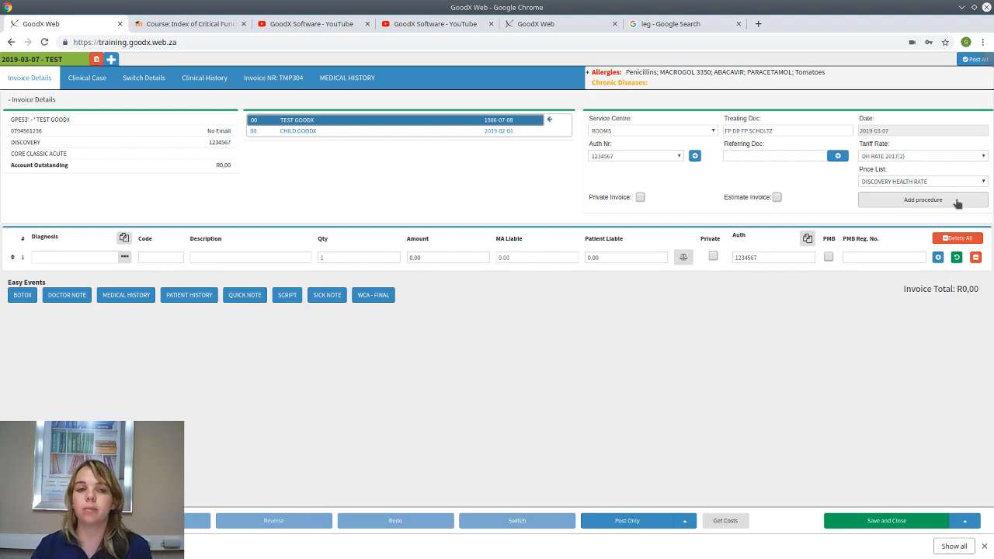
Add nebulizer medicine chamber code 02015FN3 to the invoice from the procedure search and delete that line again.
left_click(928, 202)
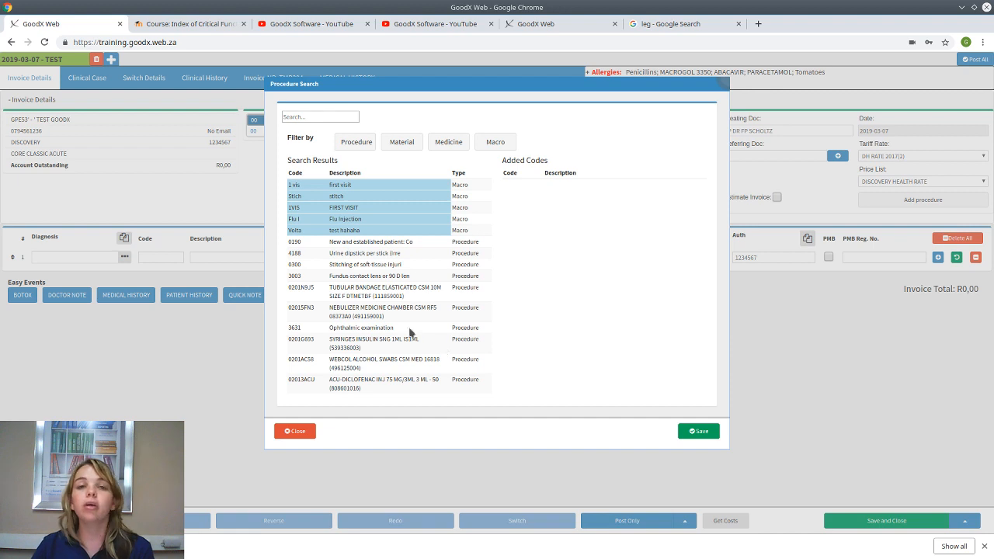
left_click(384, 310)
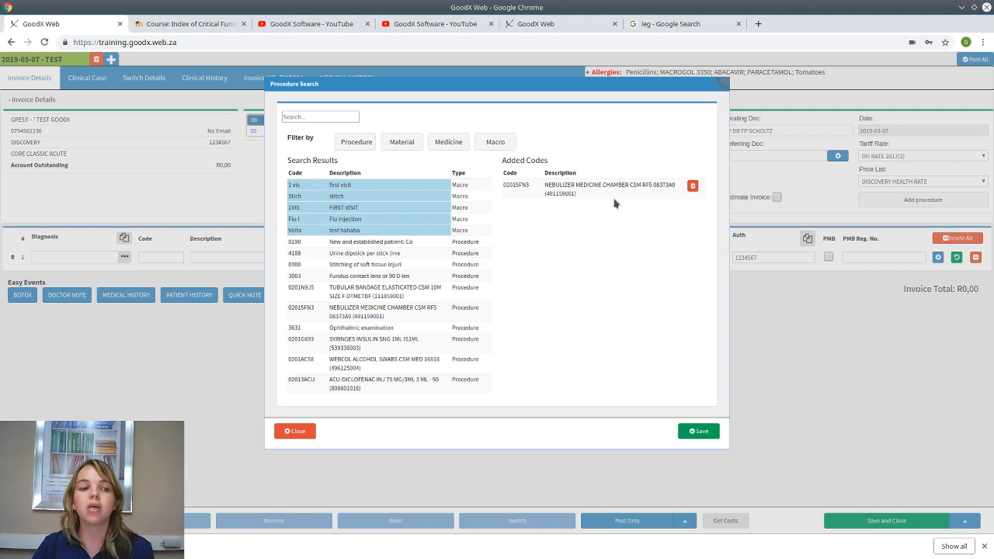
left_click(698, 431)
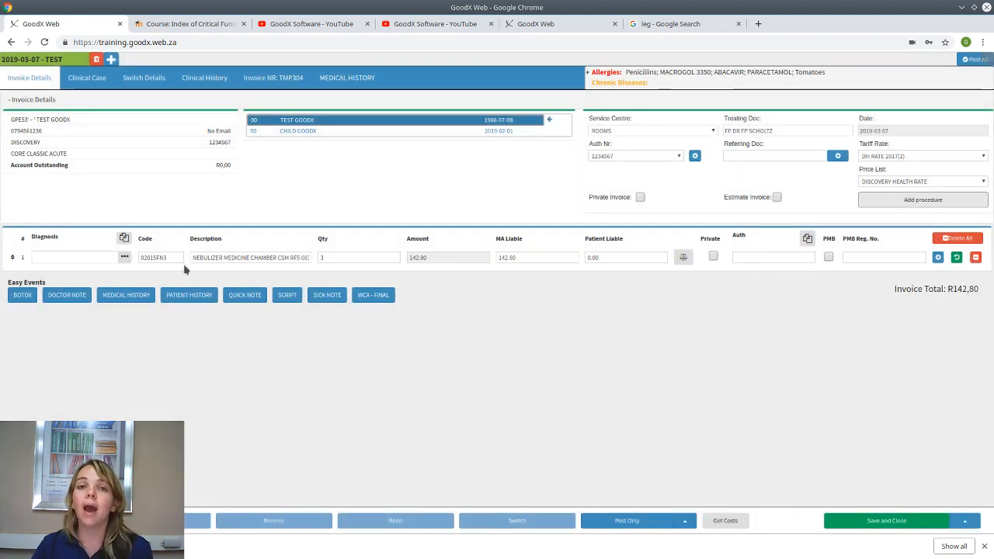
left_click(81, 254)
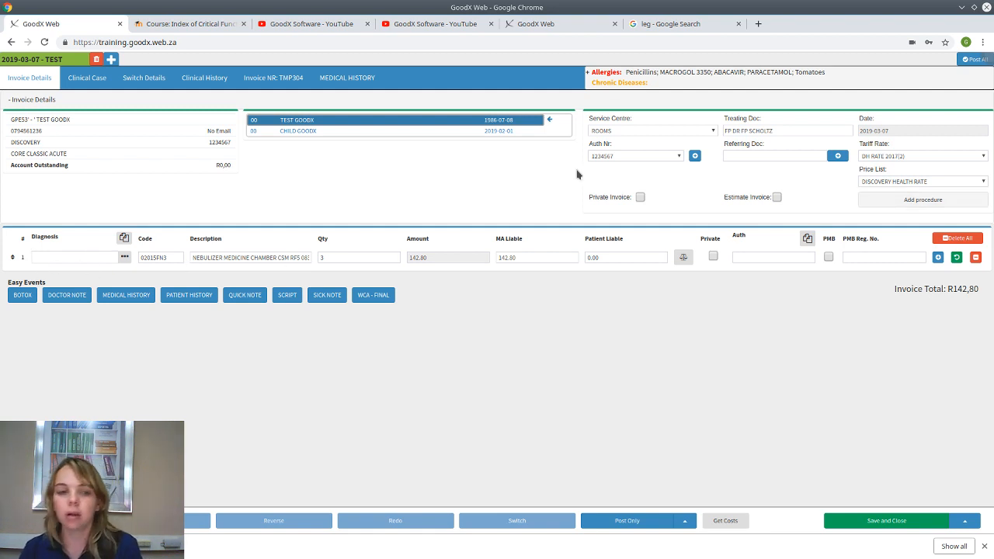
left_click(975, 258)
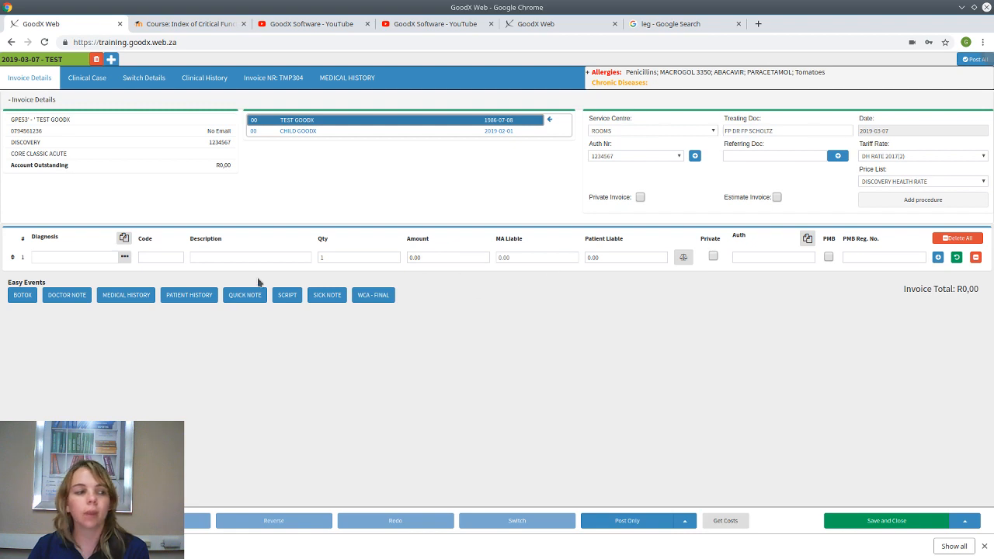
Enter diagnosis Z00.0, General medical examination, and procedure code 0190, New and established patient, on the first invoice line.
left_click(69, 260)
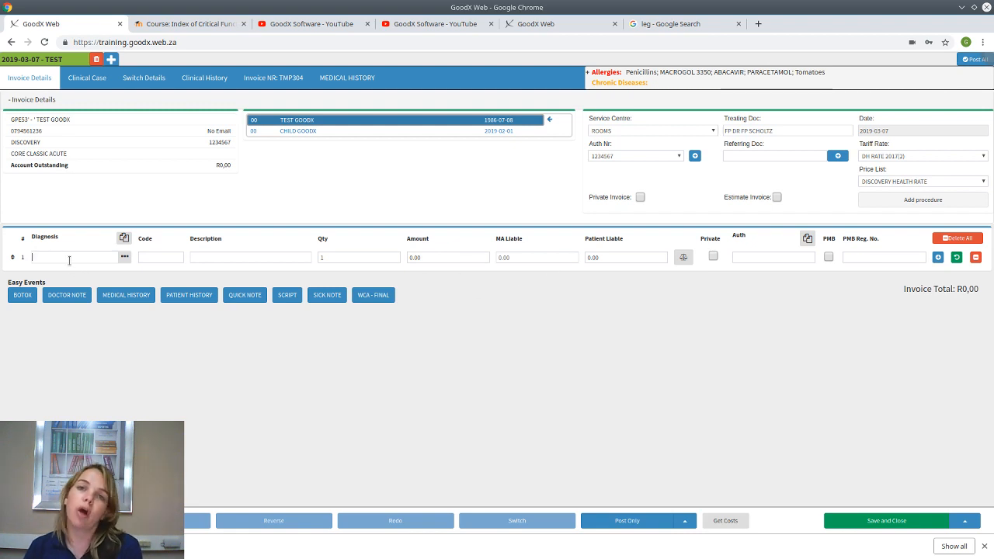
type("z00.0")
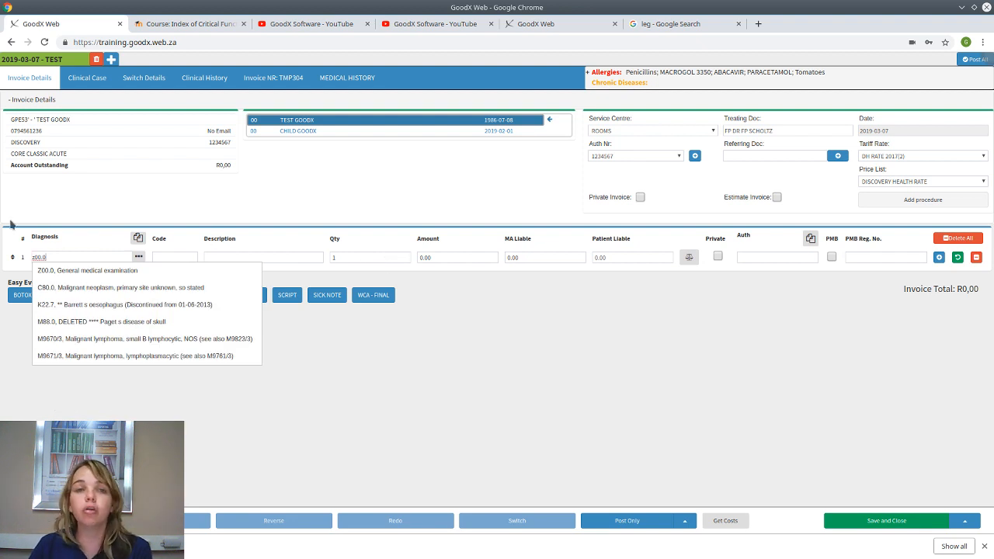
left_click(95, 278)
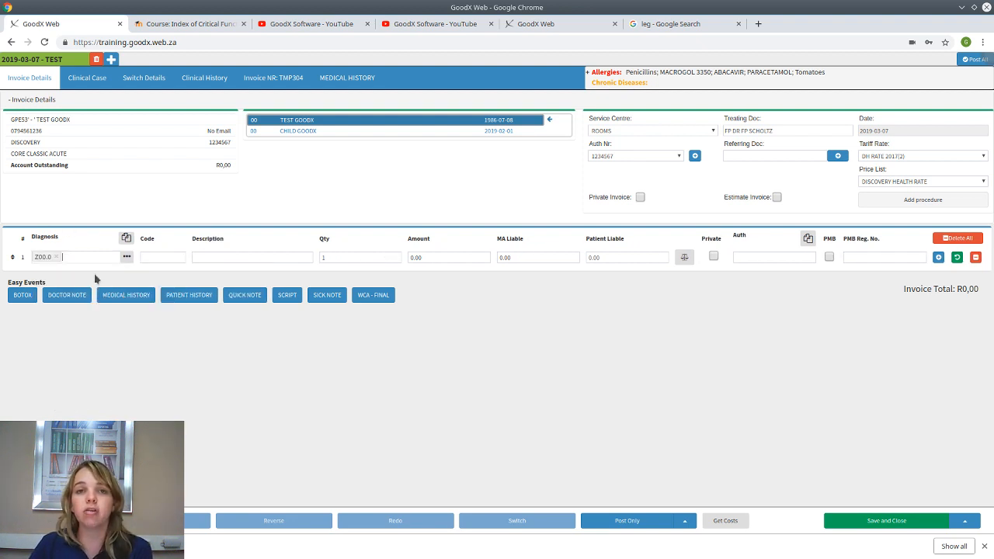
left_click(156, 261)
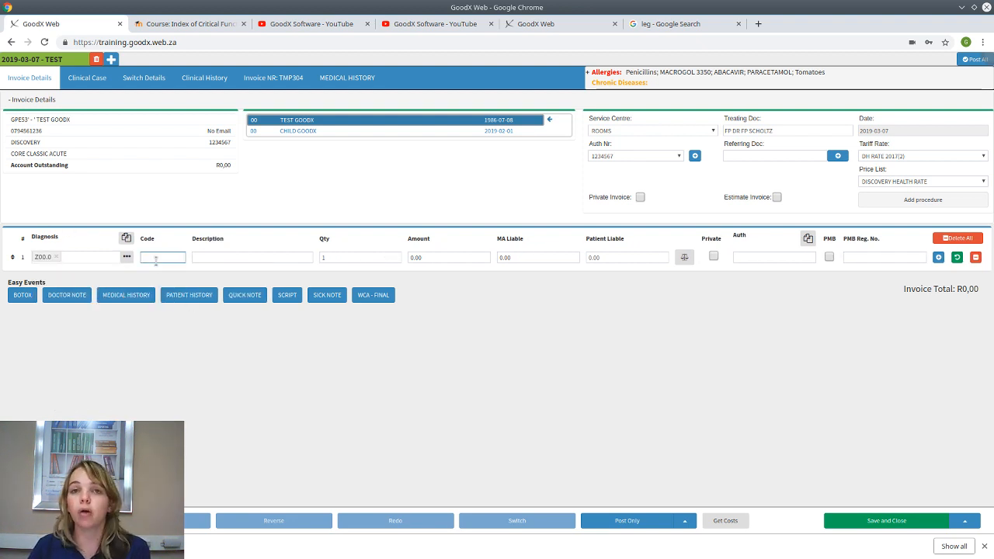
type("0190")
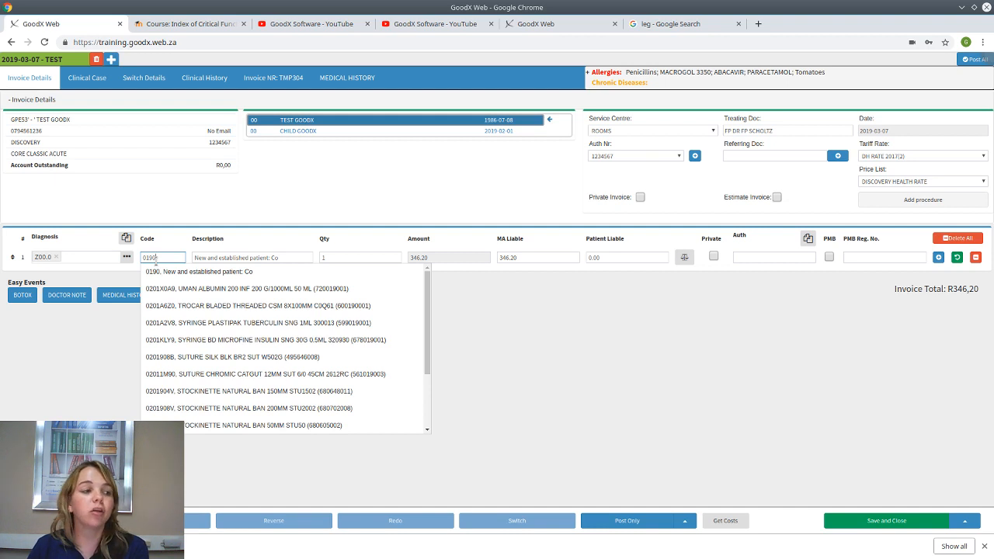
left_click(165, 273)
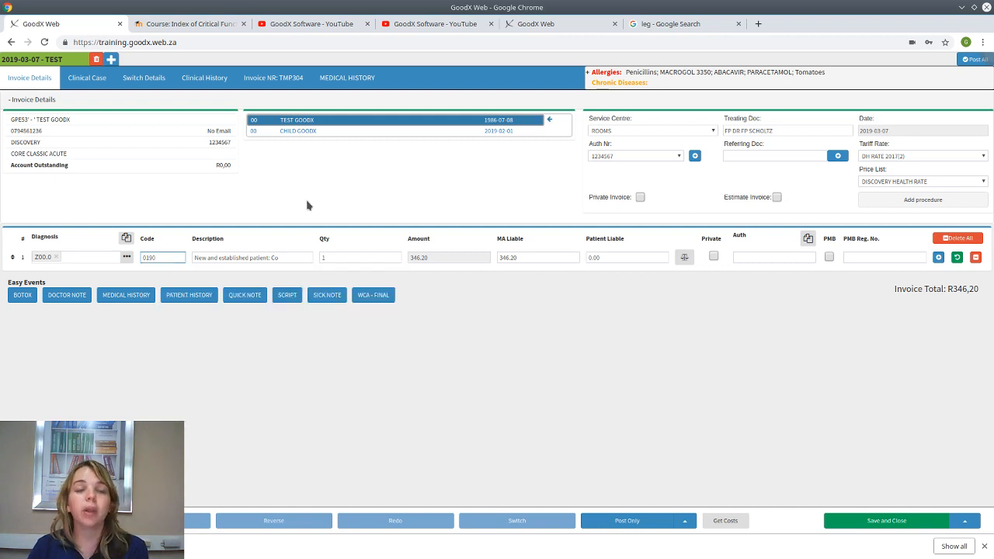
Set the medical aid liable amount of the 0190 consultation line to 200.00.
key("Tab")
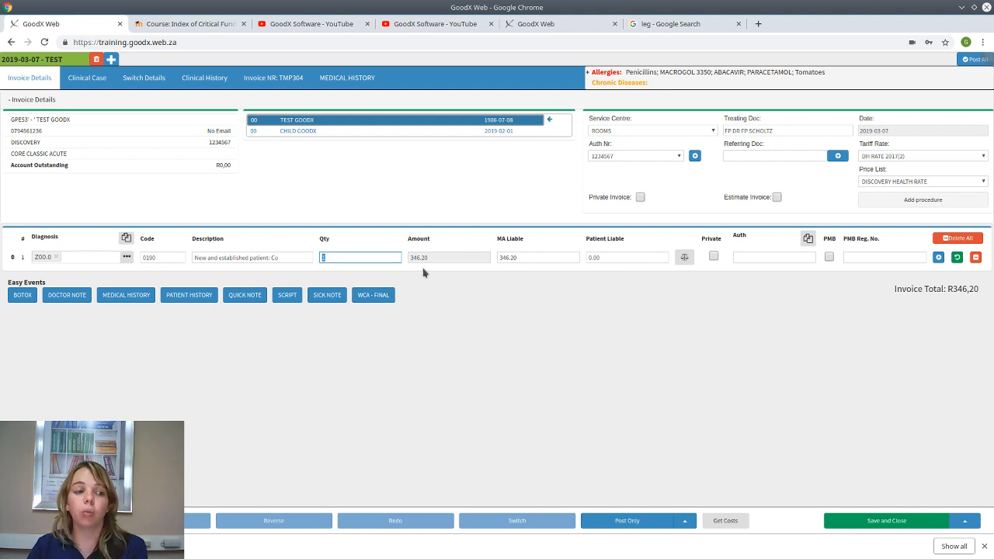
key("Tab")
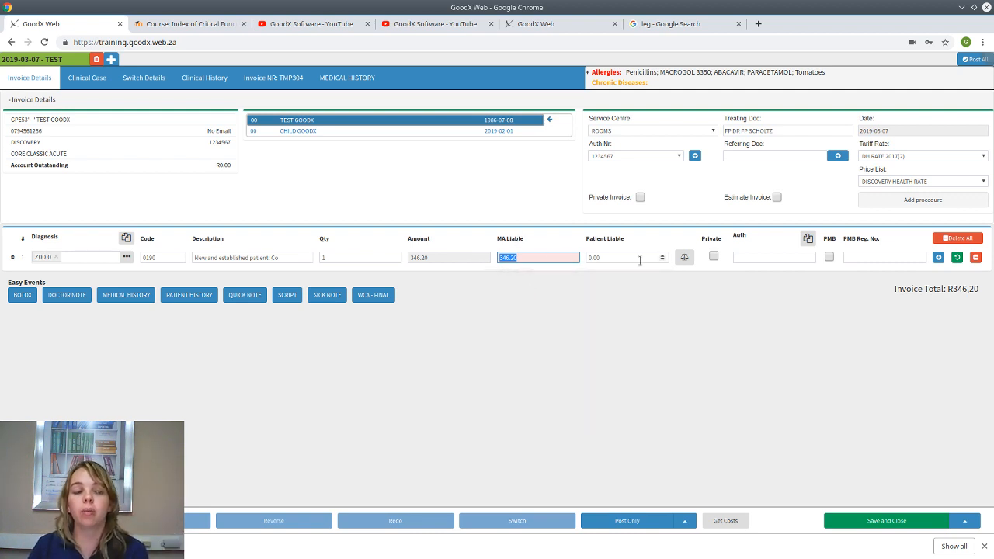
mouse_move(531, 258)
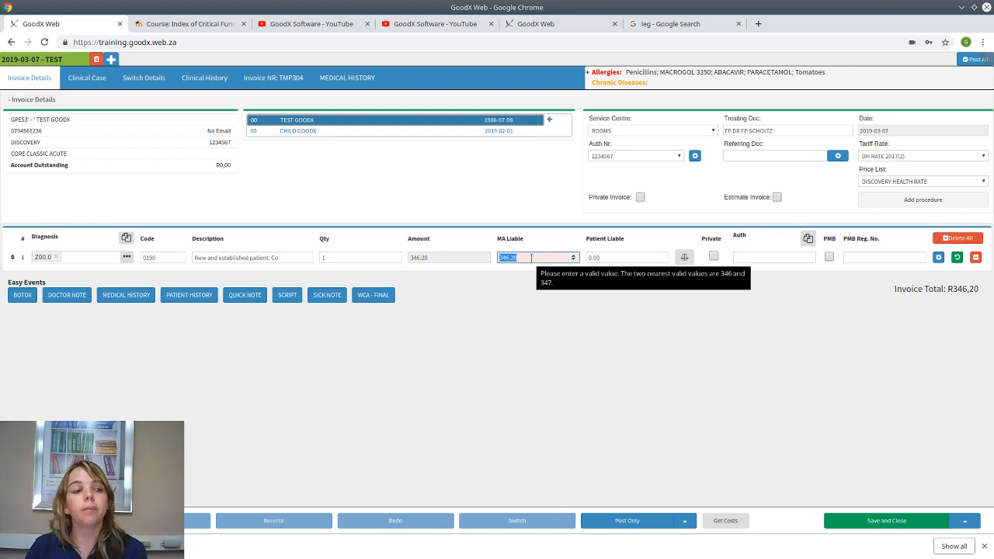
type("200.00")
key("Tab")
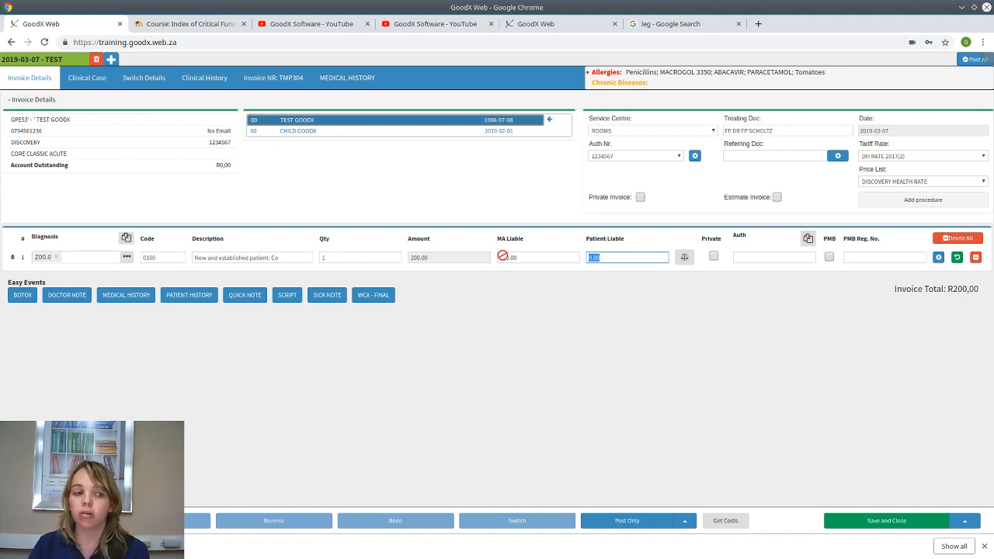
Cycle the consultation line's locked field from Amount through MA Liable and Patient Liable back to Amount.
left_click(548, 262)
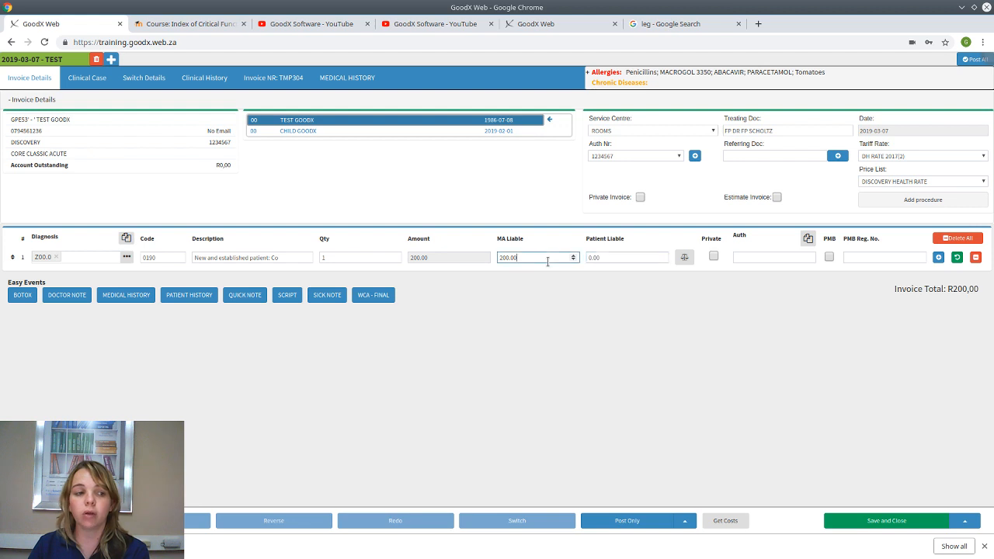
left_click(679, 263)
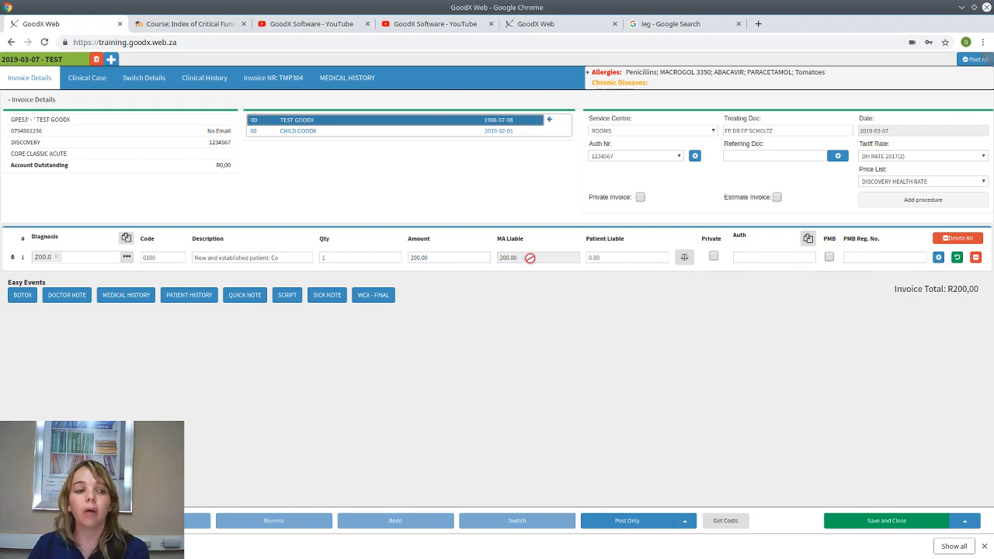
left_click(684, 259)
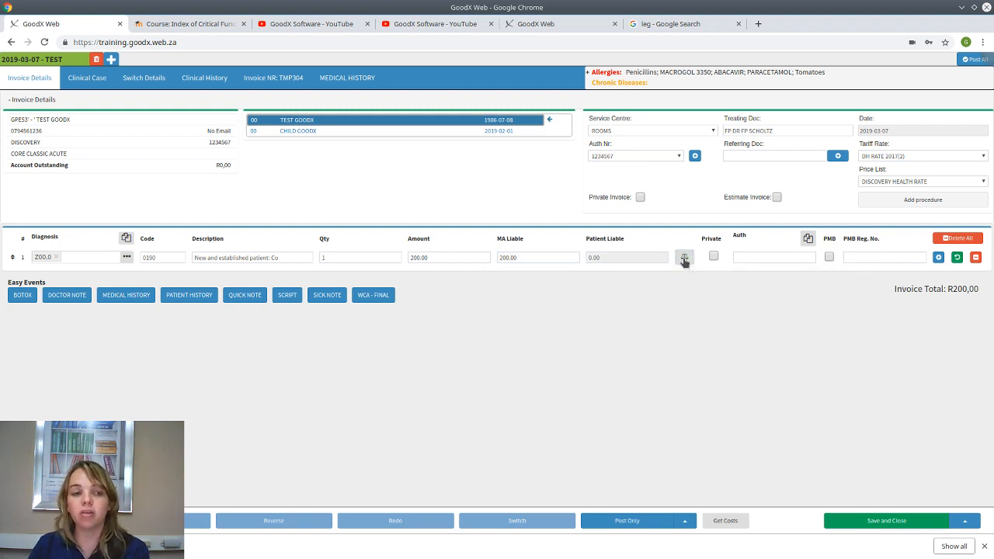
left_click(685, 260)
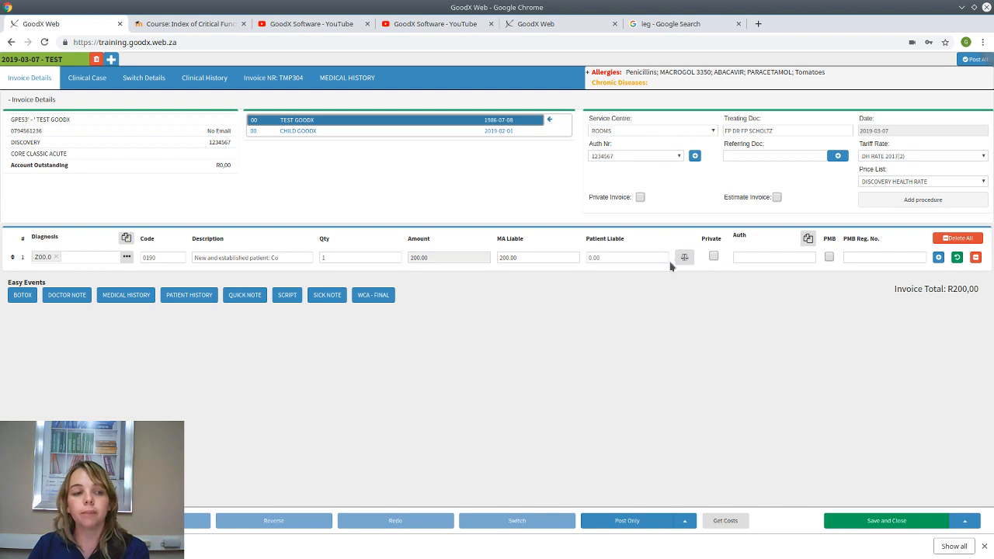
Set the consultation line's patient liable amount to 100.00 and switch the locked field to Patient Liable.
left_click(616, 257)
left_click_drag(616, 257, 583, 268)
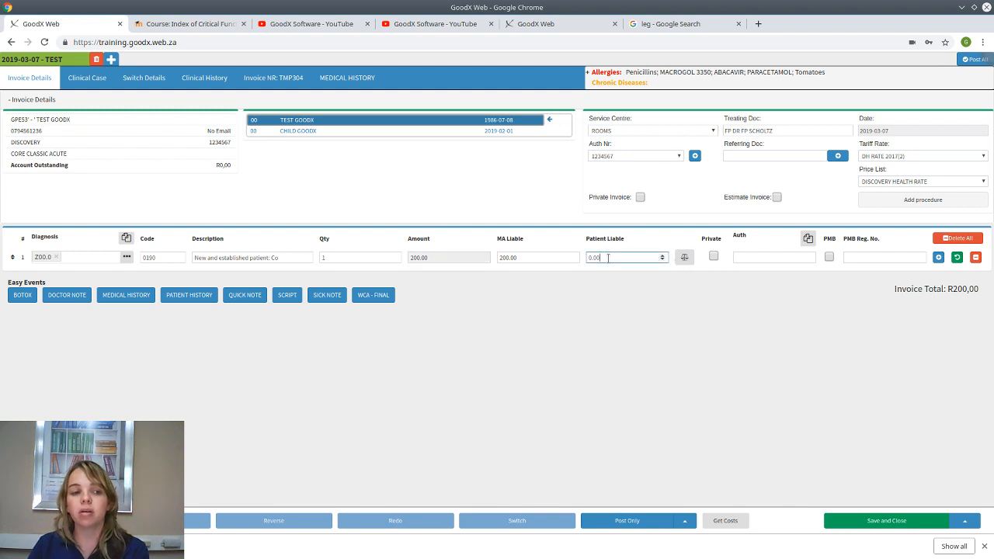
type("100")
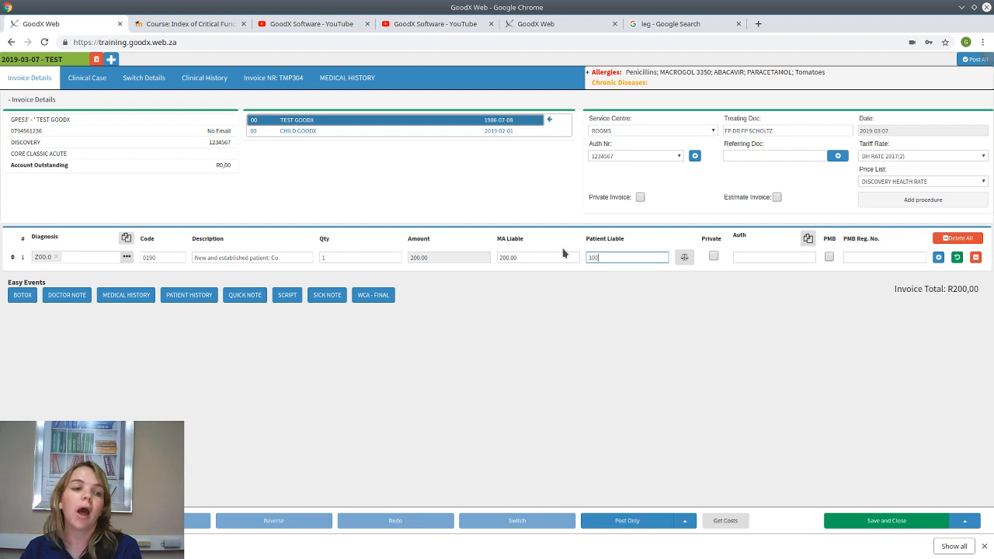
key("Tab")
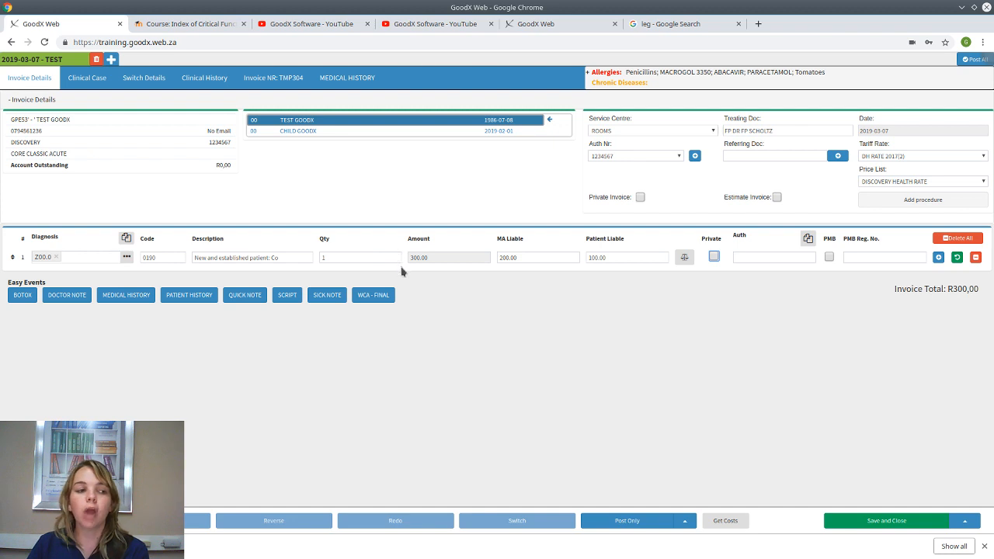
left_click(685, 258)
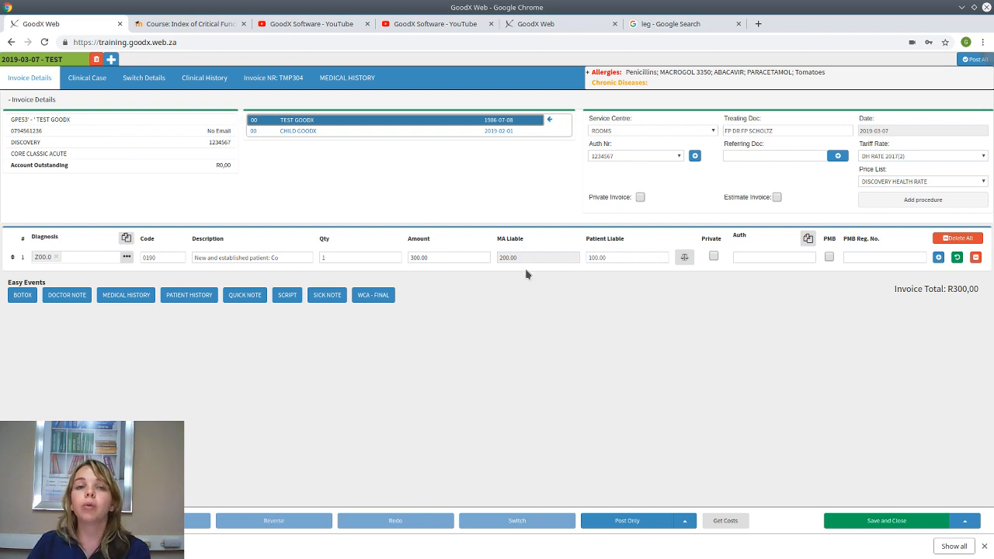
left_click(684, 257)
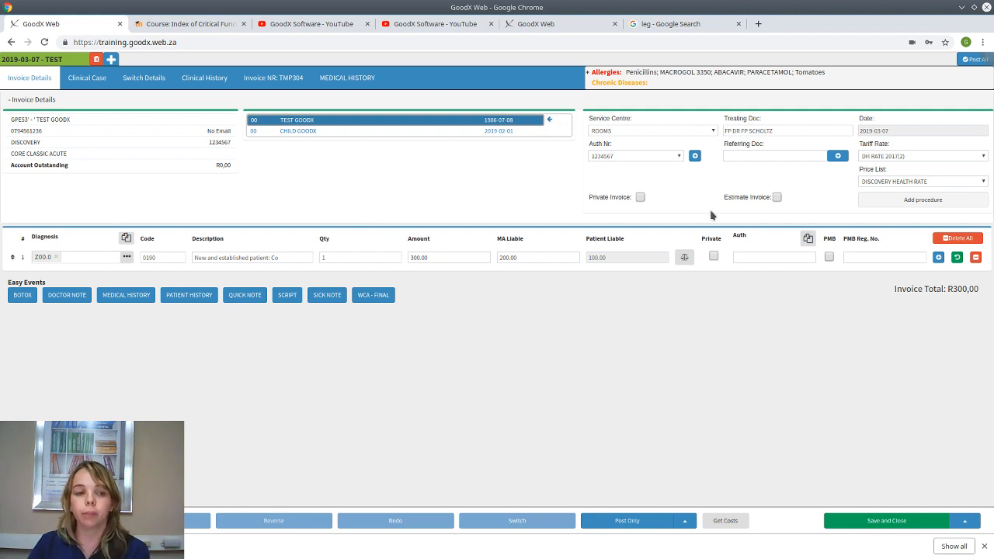
Enter the authorisation number in the consultation line's Auth field.
left_click(777, 257)
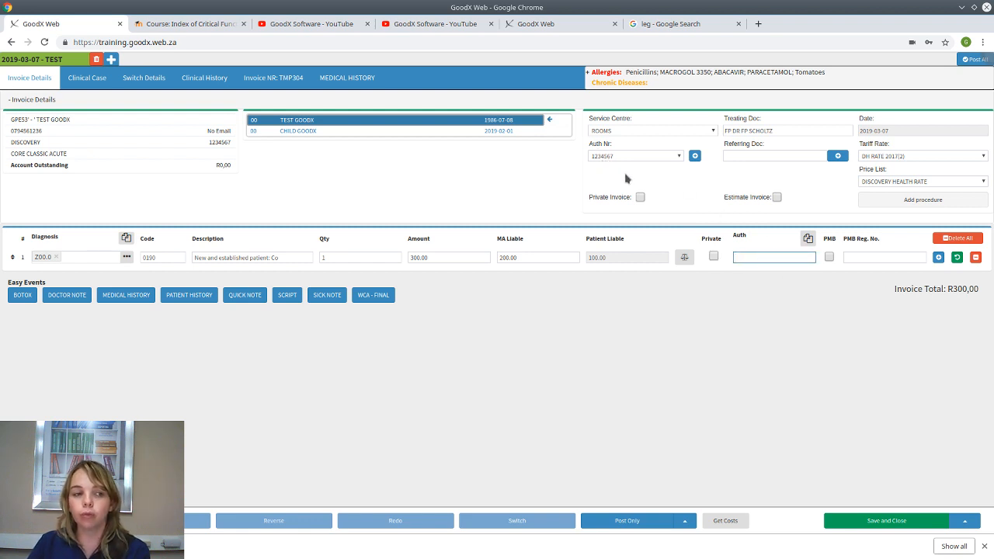
type("1234567")
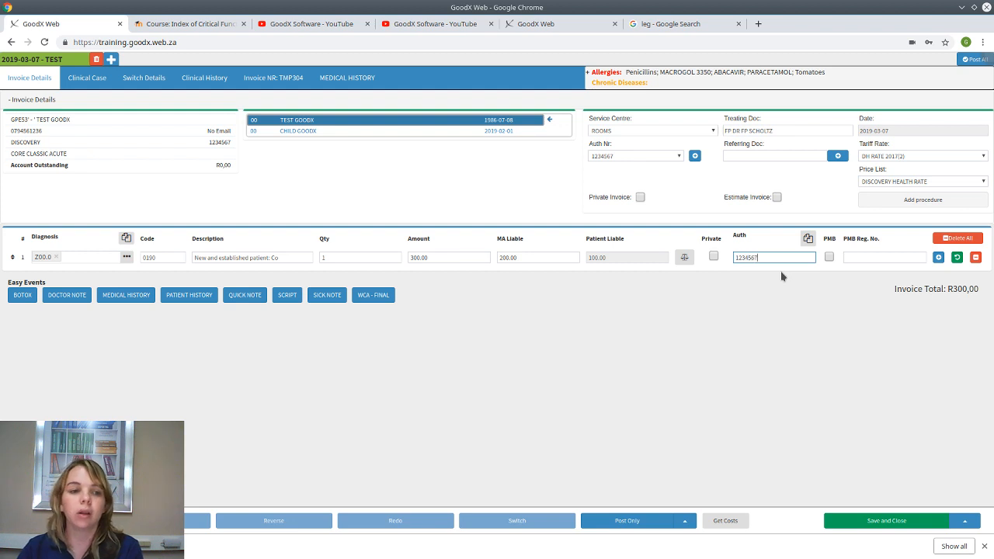
key("Tab")
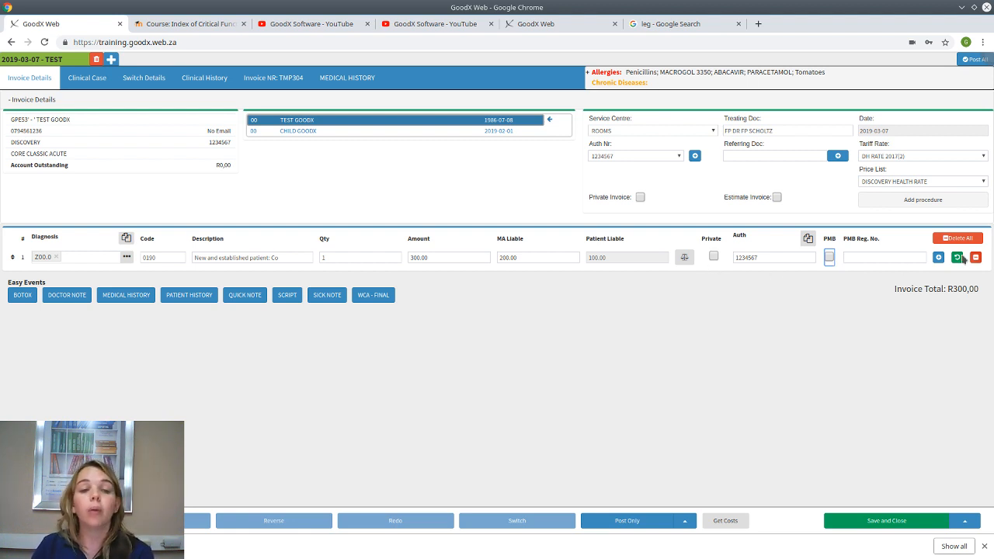
Add a second invoice line for the 5 ml naked syringe, code 0201G689.
left_click(938, 258)
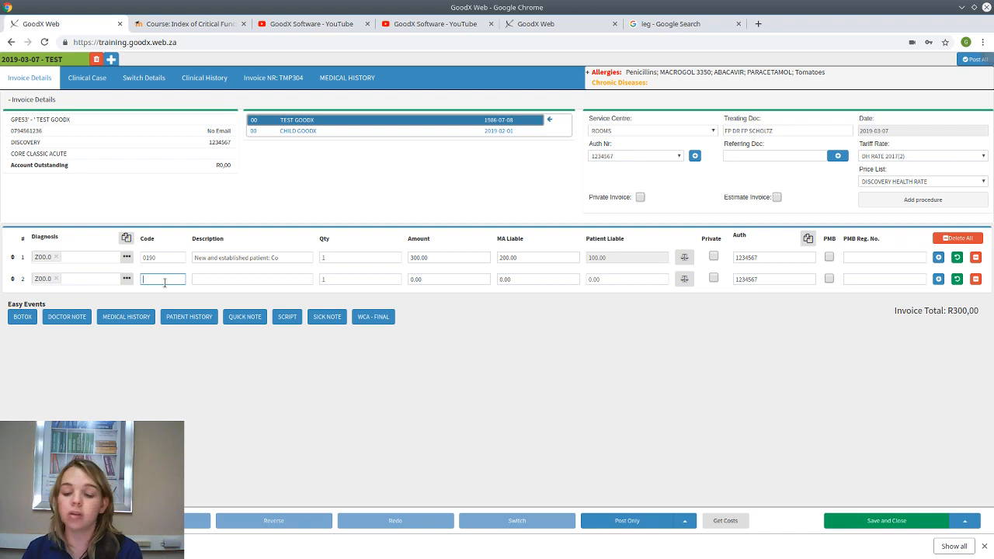
type("syri")
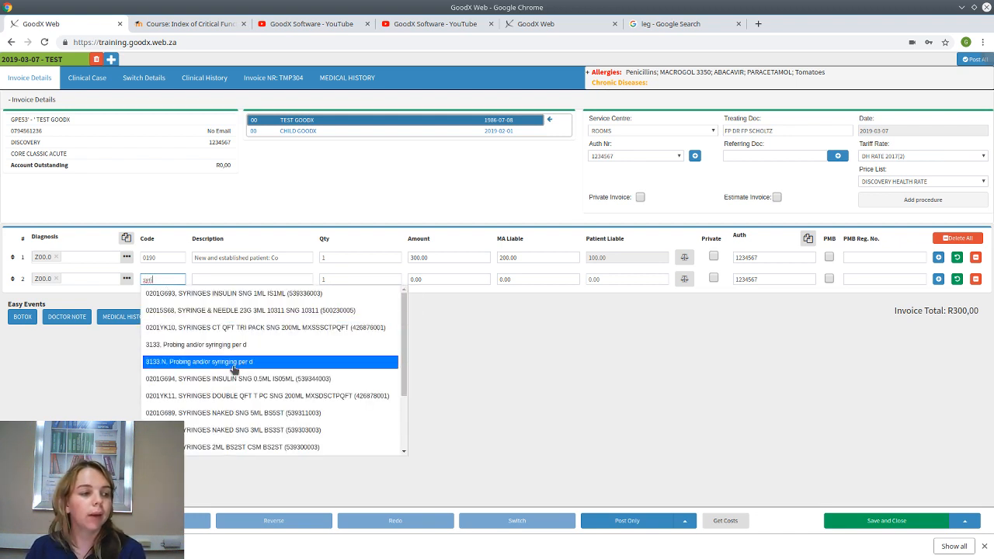
left_click(256, 413)
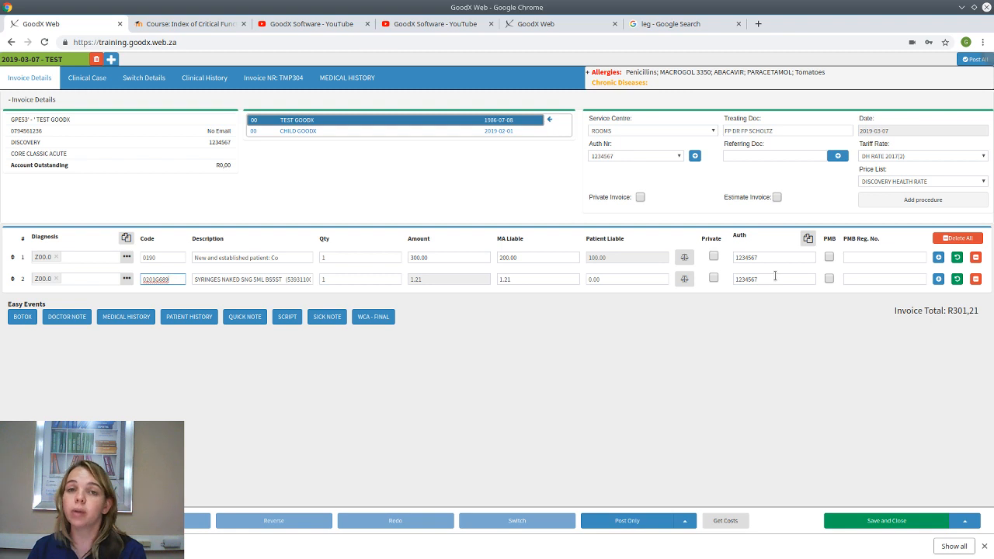
Add a third invoice line for the Needle Port Polyperf NDL 22GX17MM, searching the codes for "needle p".
left_click(938, 279)
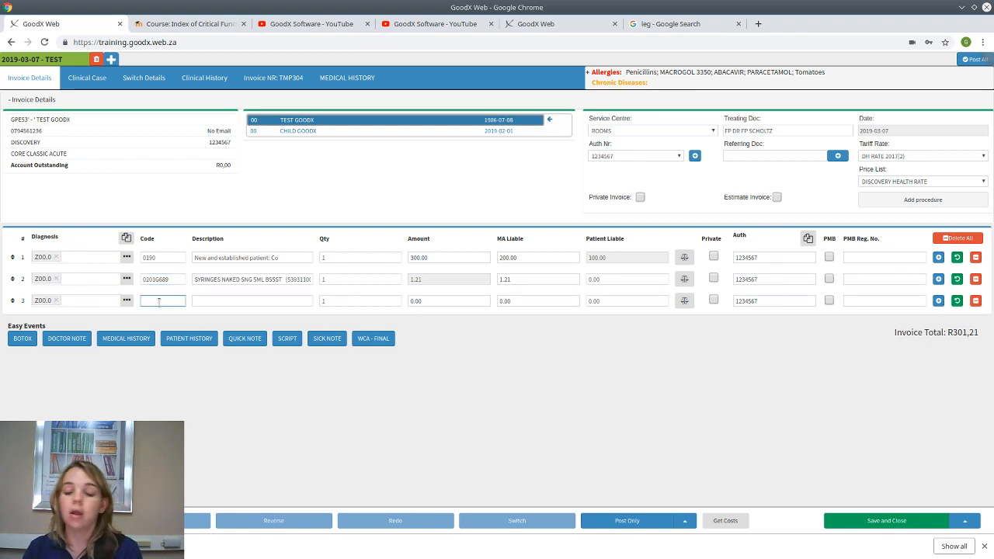
type("needle")
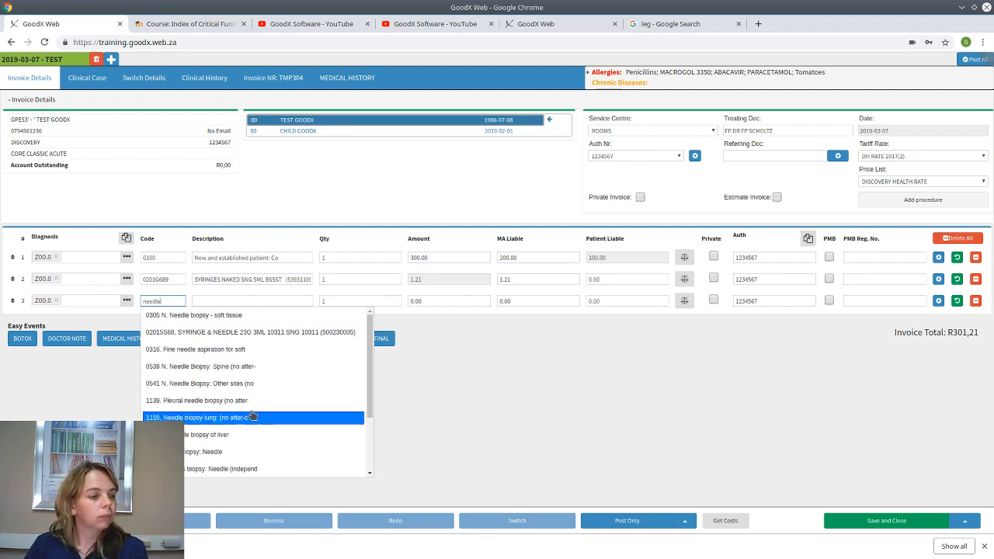
scroll(259, 420, "down", 1)
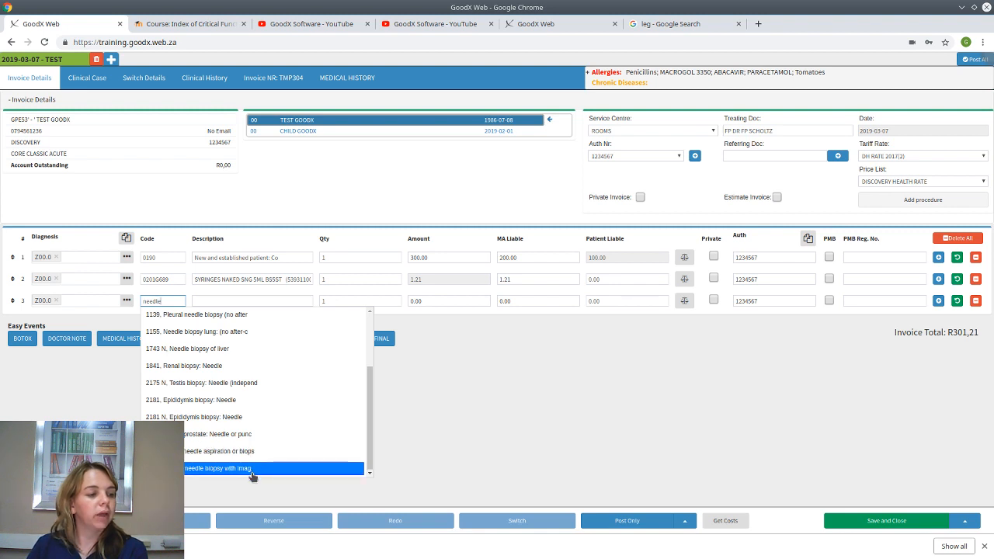
scroll(262, 382, "up", 1)
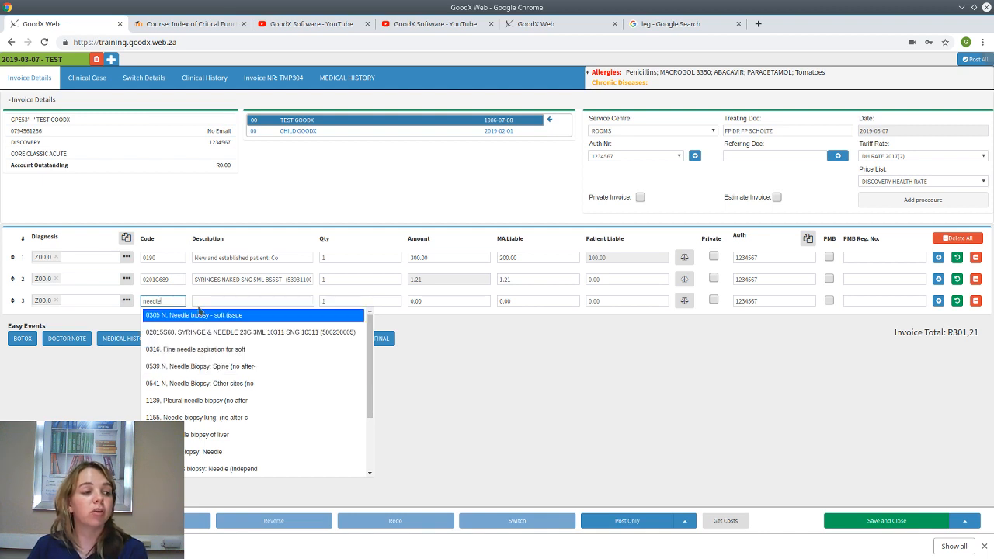
type("v")
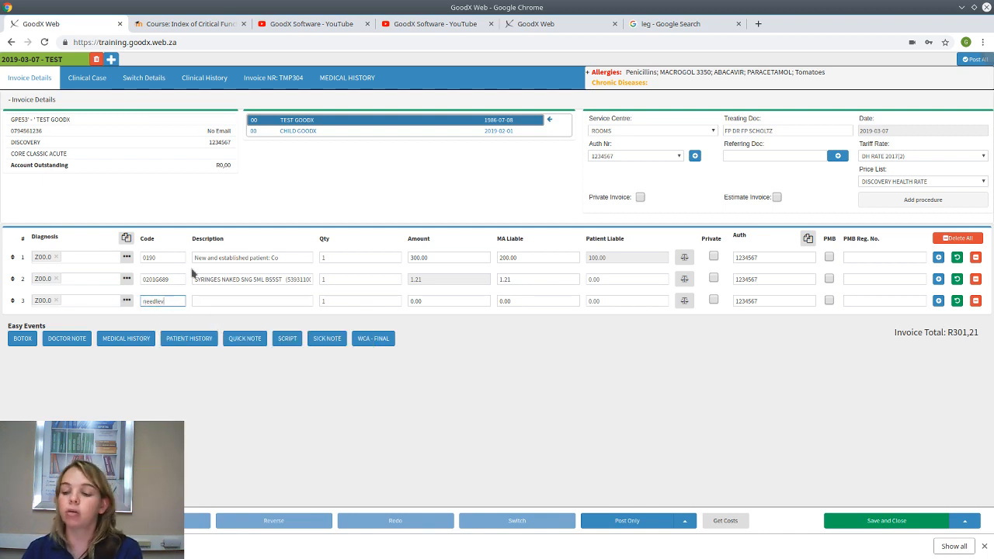
key("BackSpace")
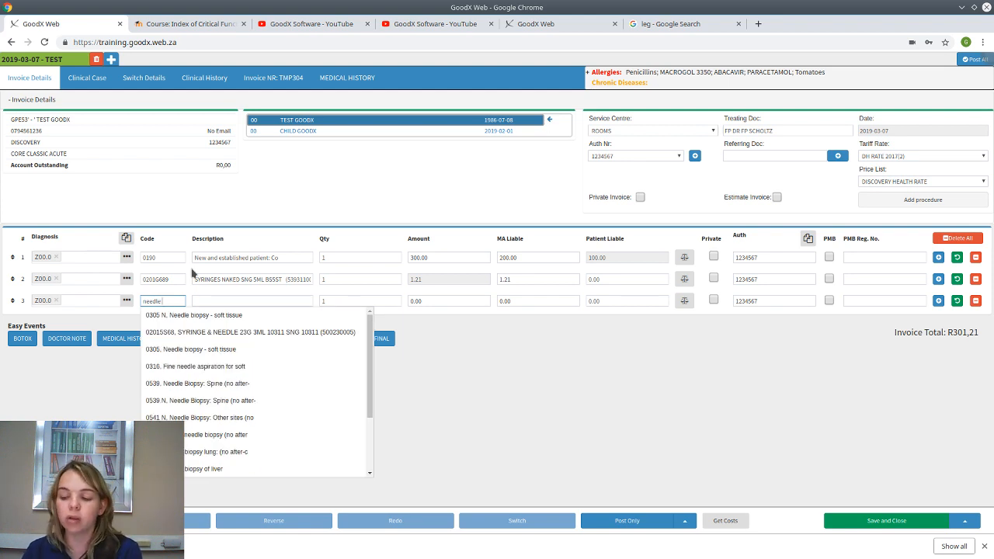
type("p")
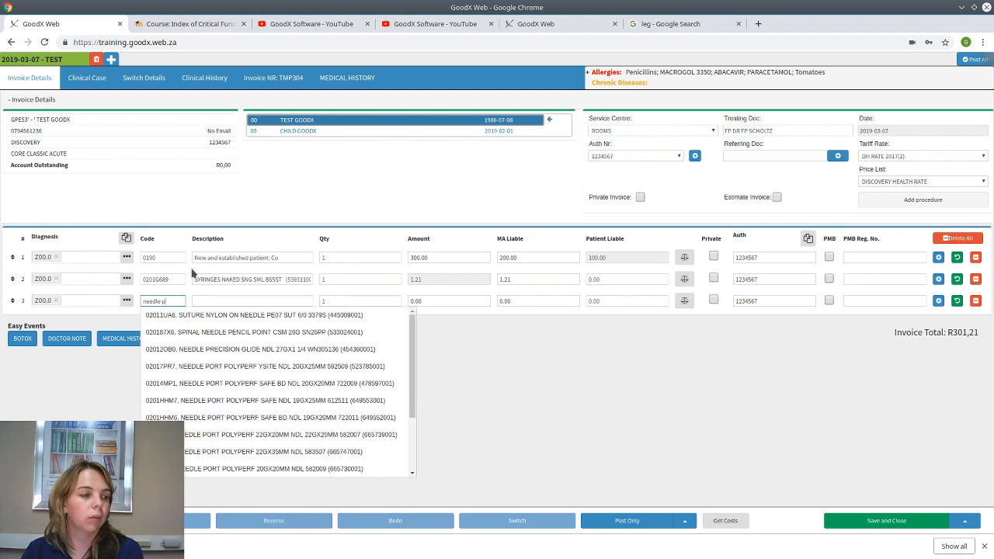
scroll(289, 454, "down", 3)
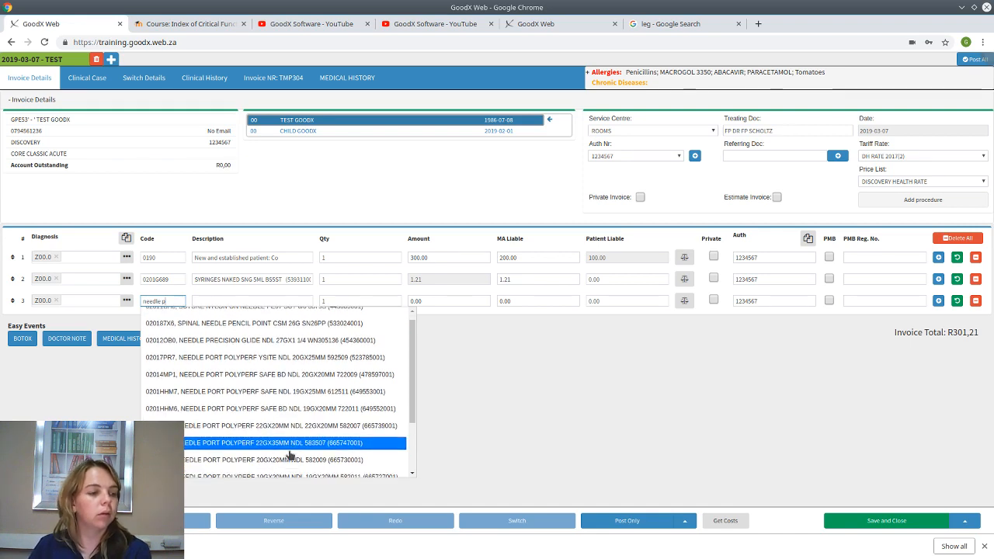
left_click(289, 452)
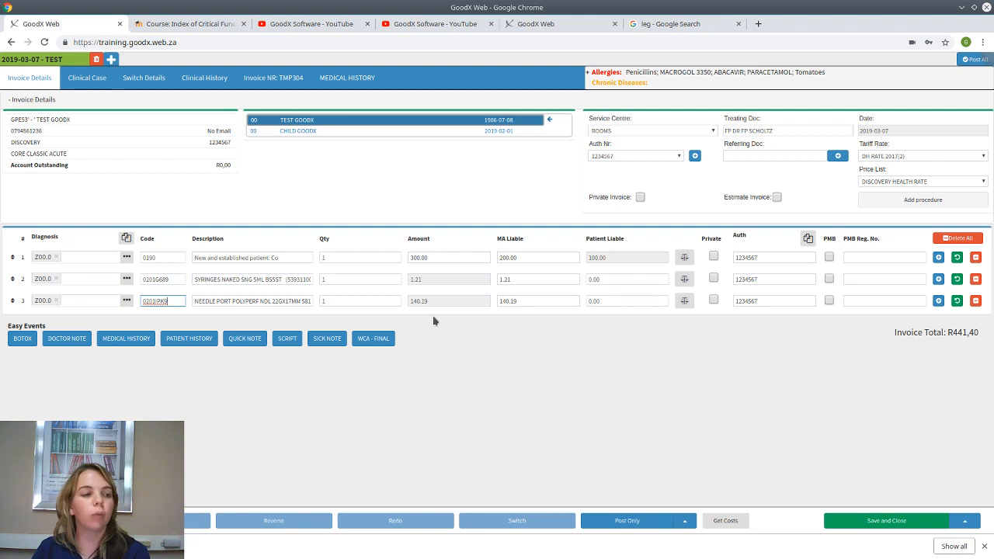
key("Tab")
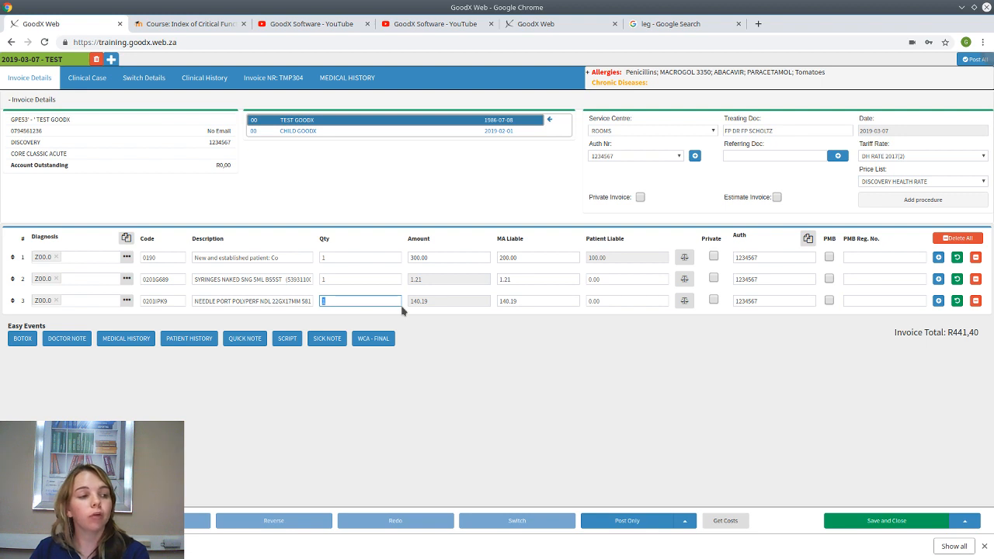
key("Tab")
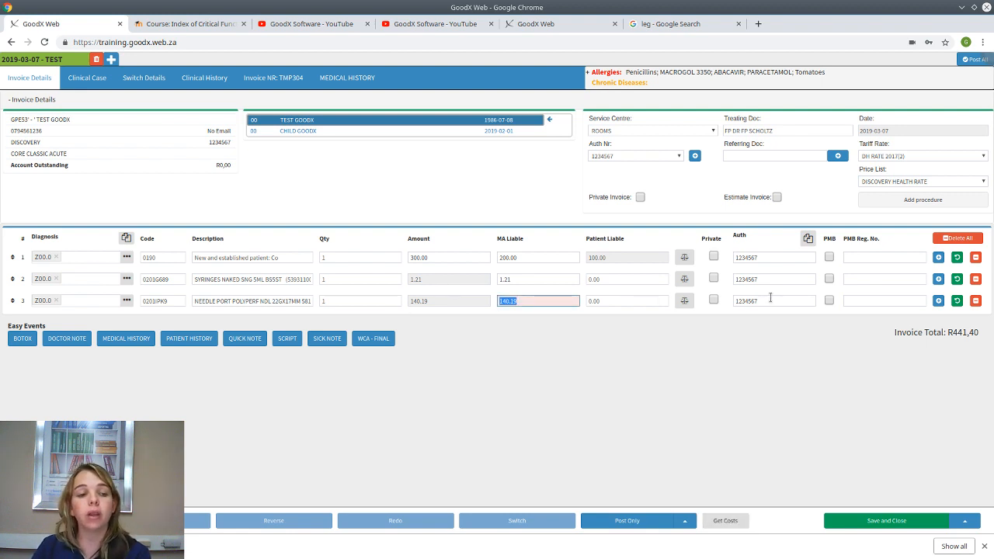
Add a fourth invoice line for procedure code 0316, fine needle aspiration for soft tissue.
left_click(938, 301)
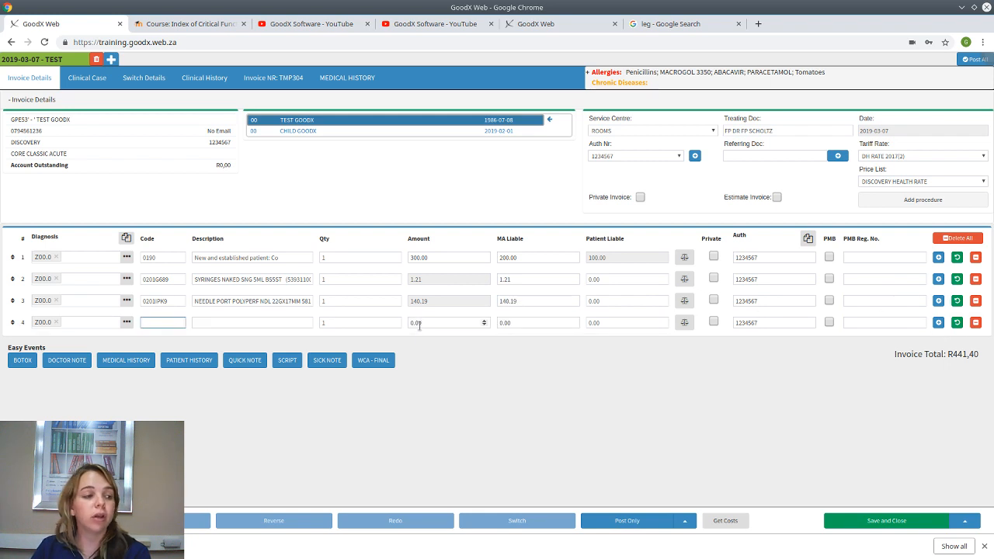
type("needle")
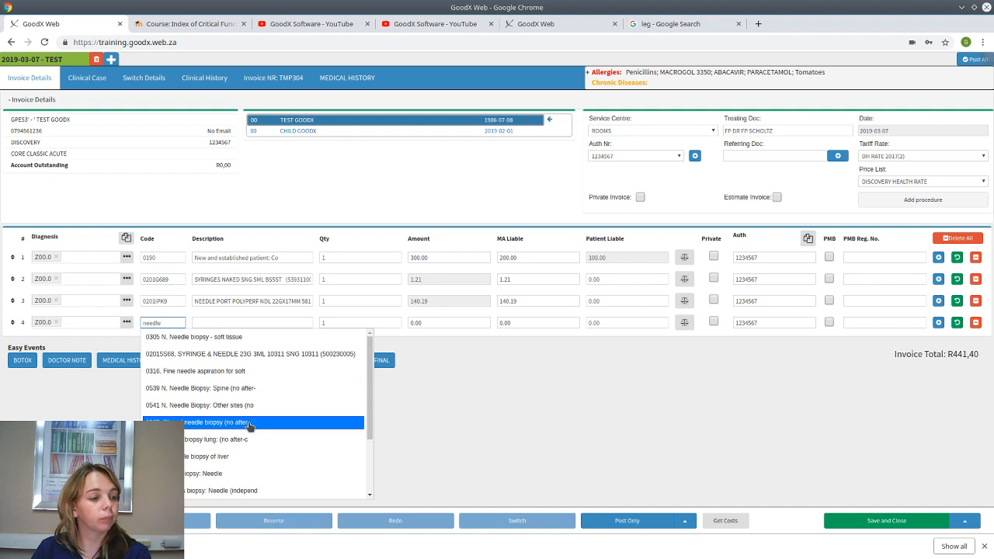
left_click(251, 371)
key("Tab")
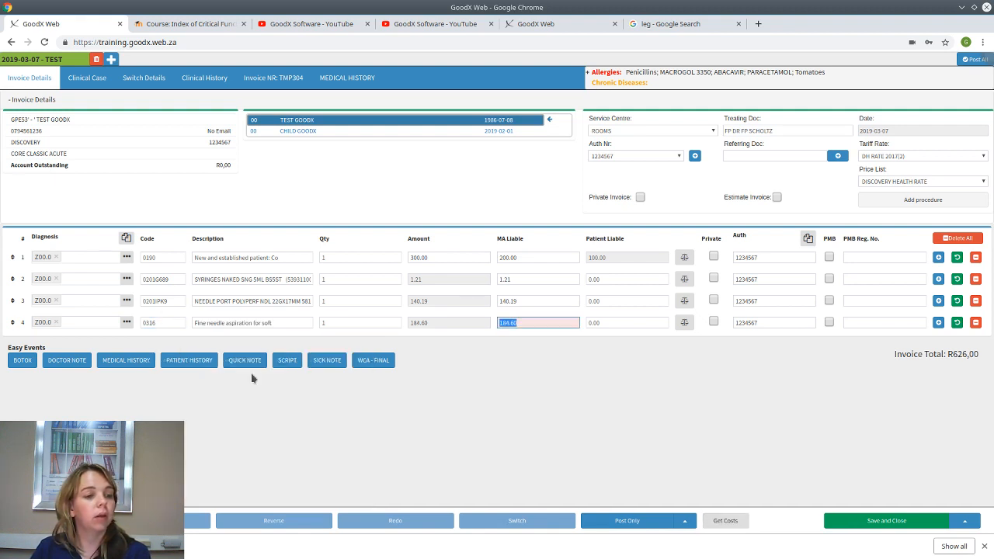
Add a fifth invoice line for the large Webcol swab, code 02016WEB, with a quantity of 4.
left_click(938, 323)
type("webcol")
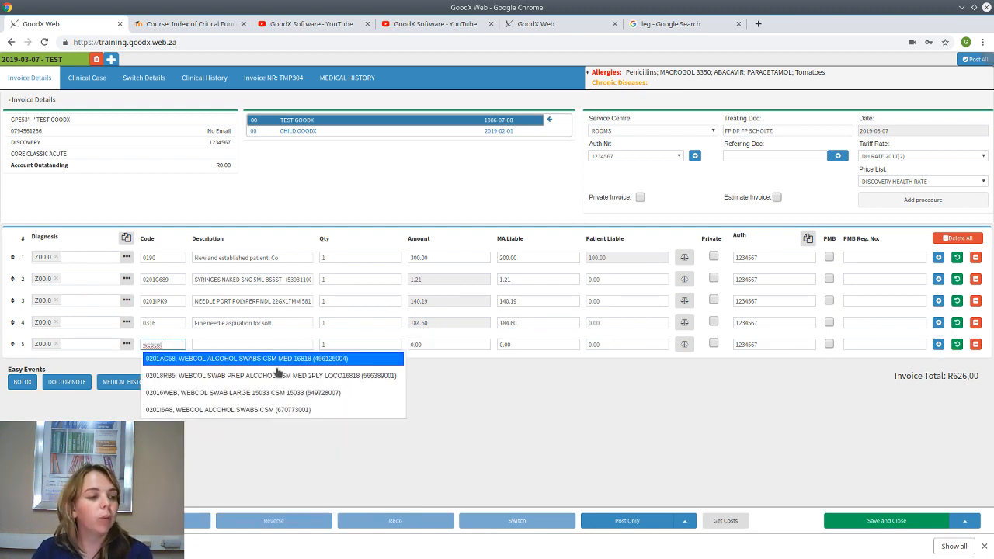
left_click(262, 395)
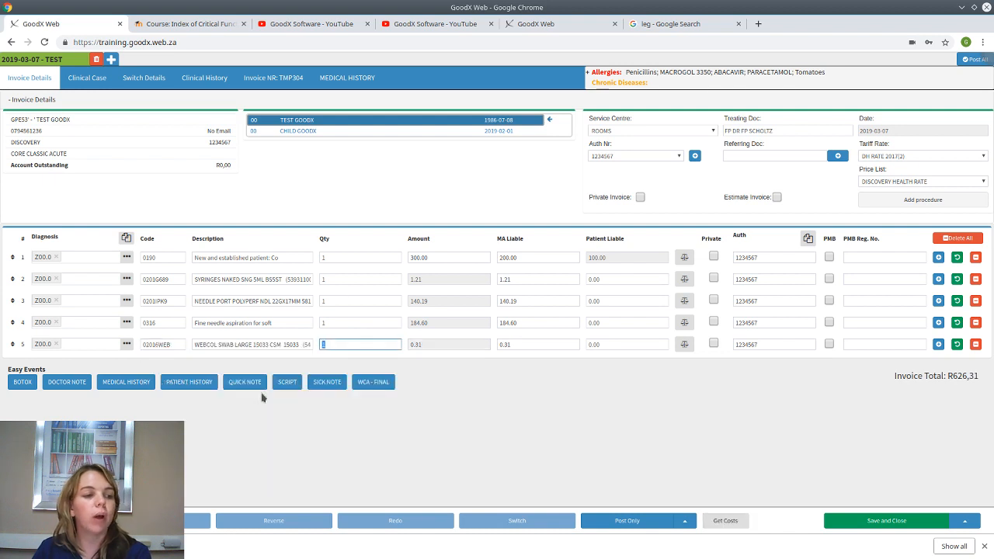
type("4")
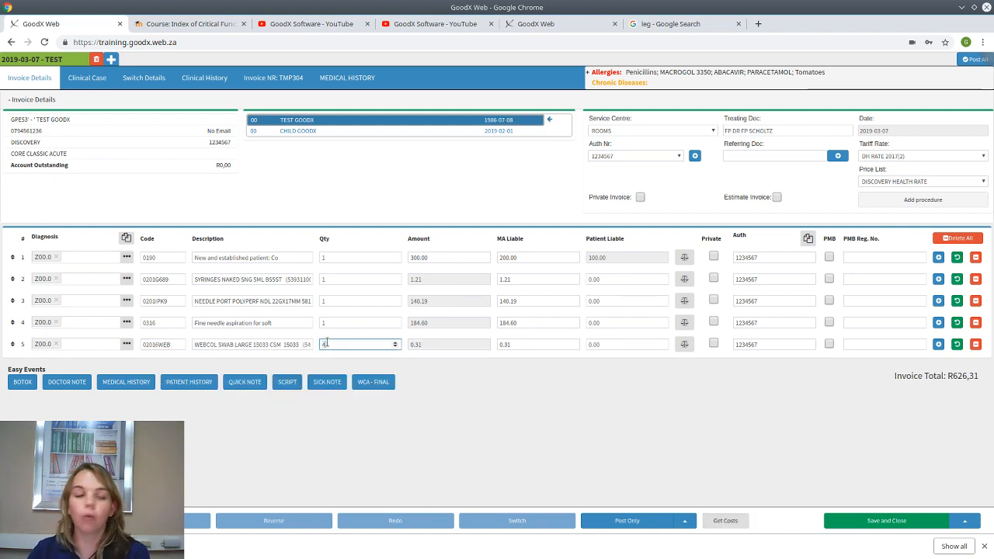
key("Tab")
key("Tab")
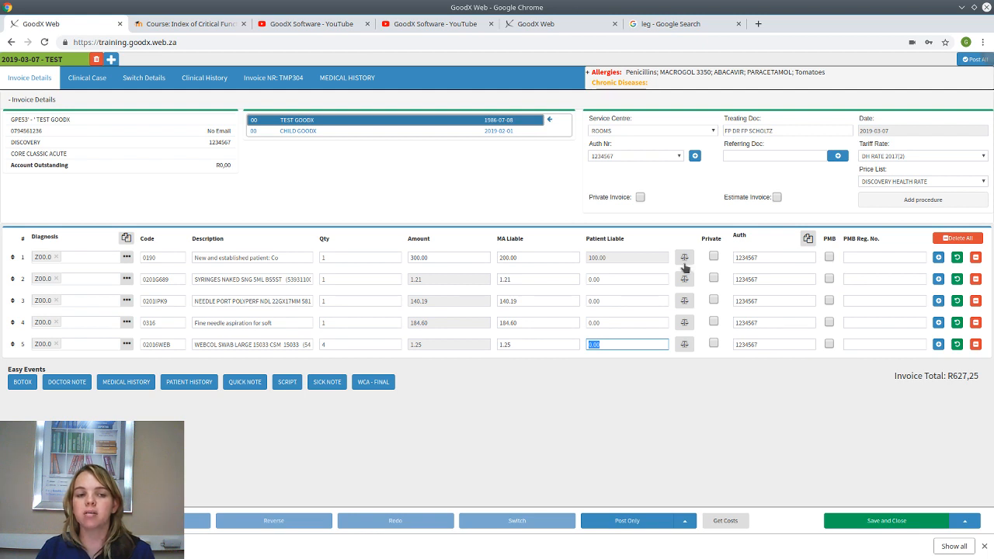
Mark the 0190 consultation line as private and return it to its medical aid and patient split.
left_click(712, 257)
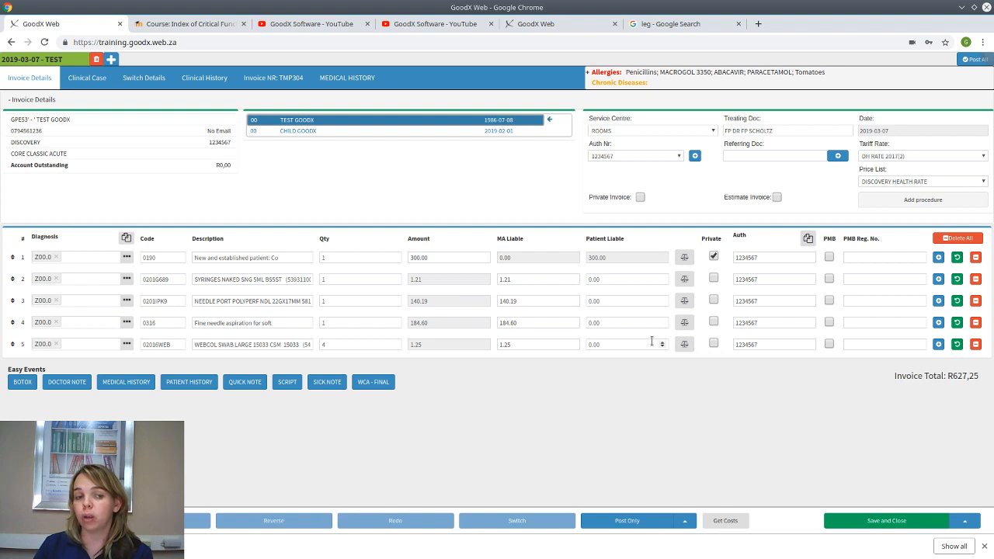
left_click(714, 256)
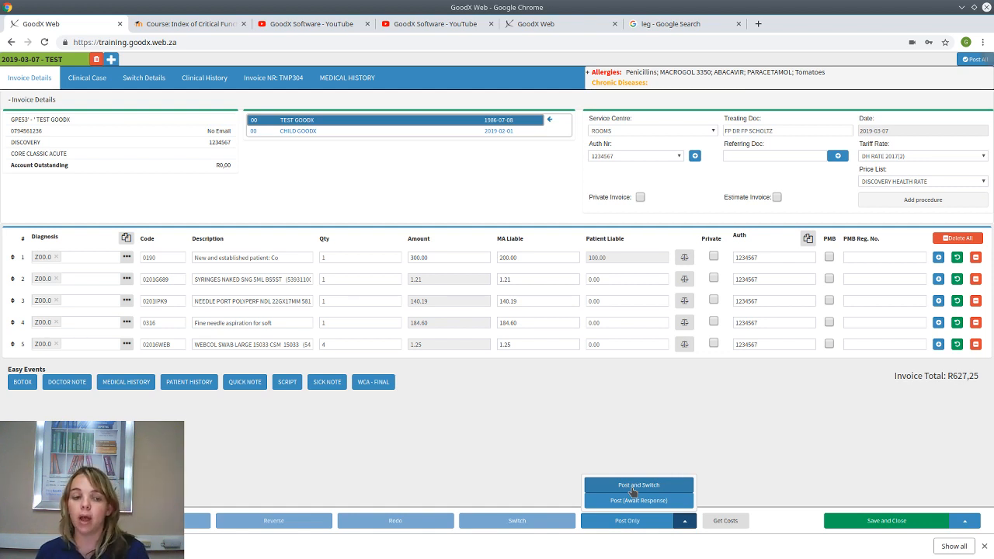
Examine the invoice's alternative posting and saving options, including saving the lines to a new macro.
left_click(778, 459)
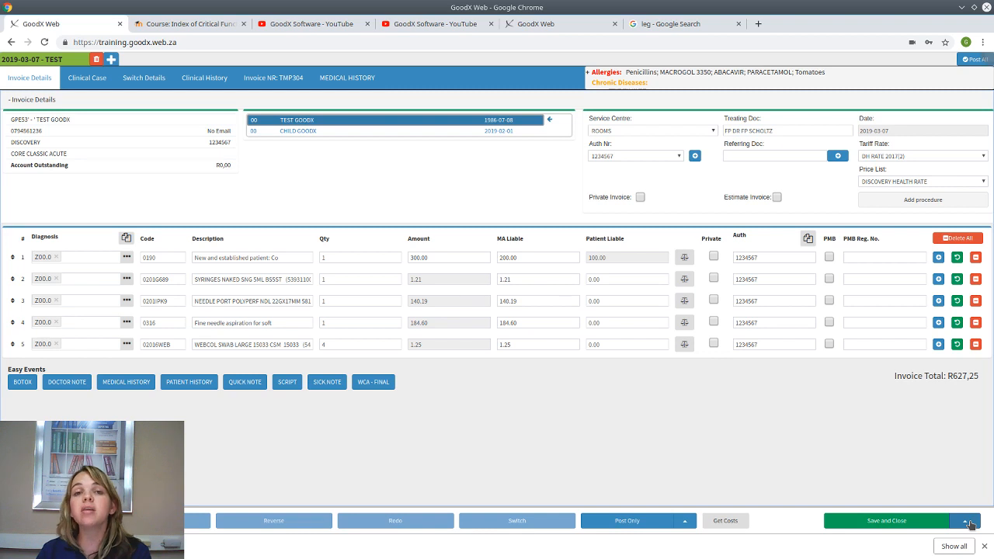
left_click(967, 522)
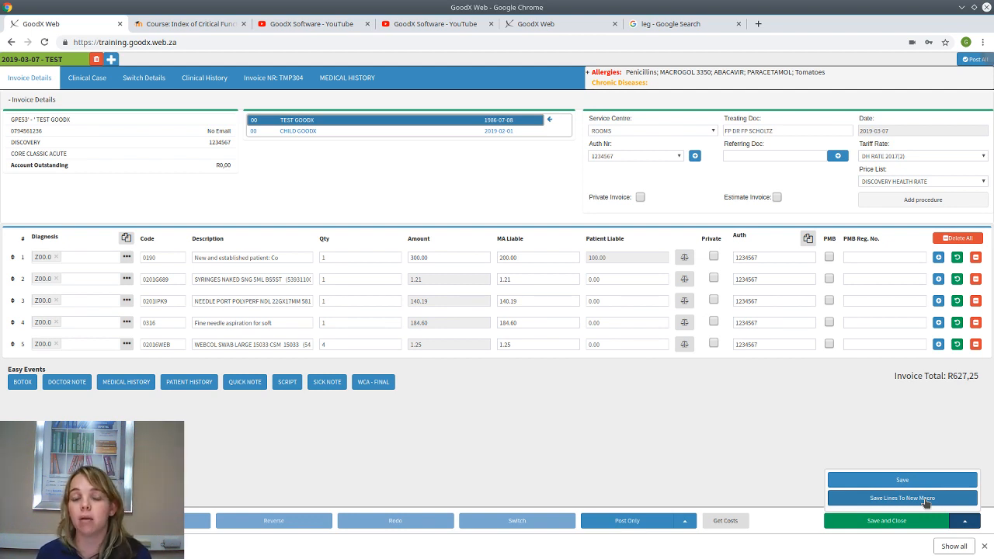
left_click(840, 435)
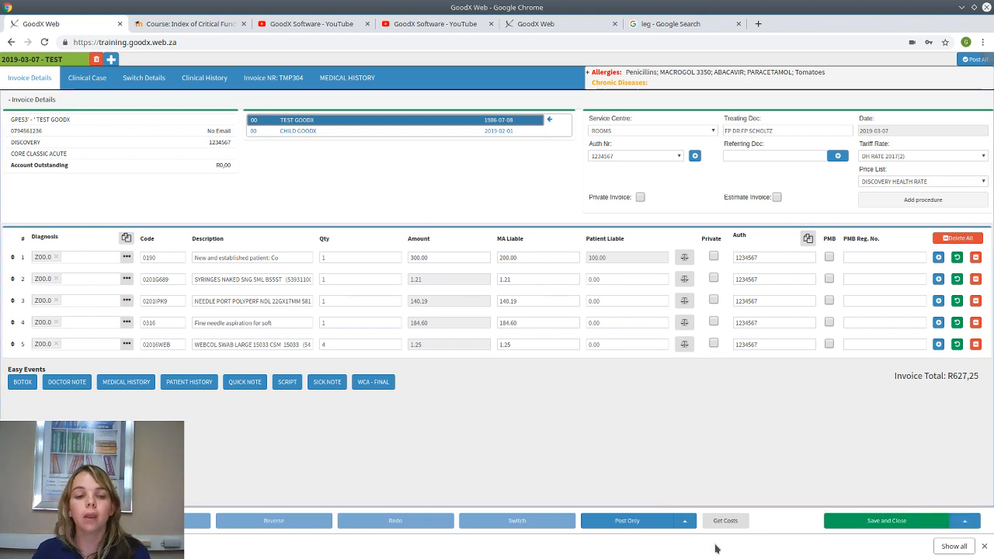
Post the completed invoice with the Post Only option.
left_click(723, 522)
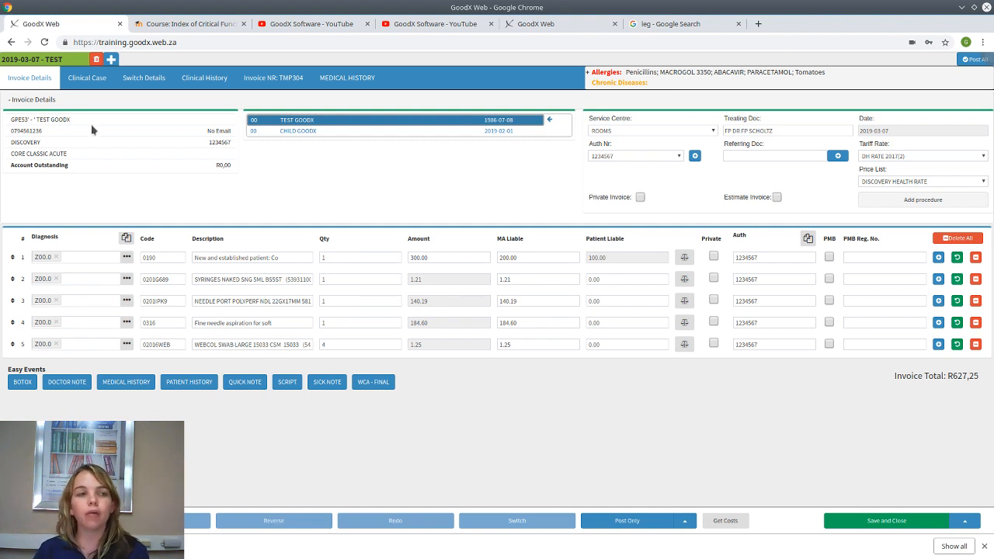
left_click(622, 525)
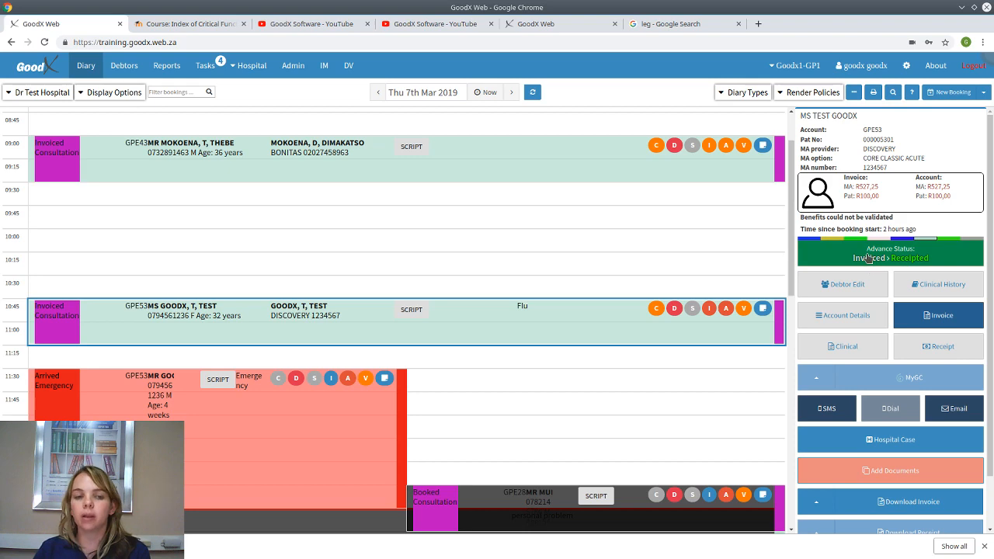
Check the invoice and account balances of the 09:00 and 10:45 invoiced bookings, highlighting the test patient's account amounts.
left_click(565, 162)
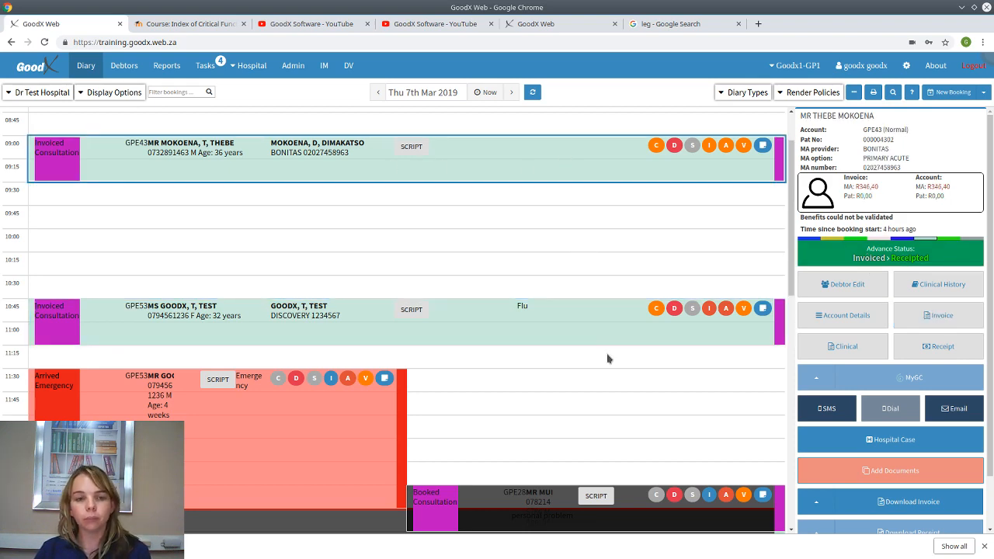
scroll(598, 334, "down", 1)
left_click(574, 286)
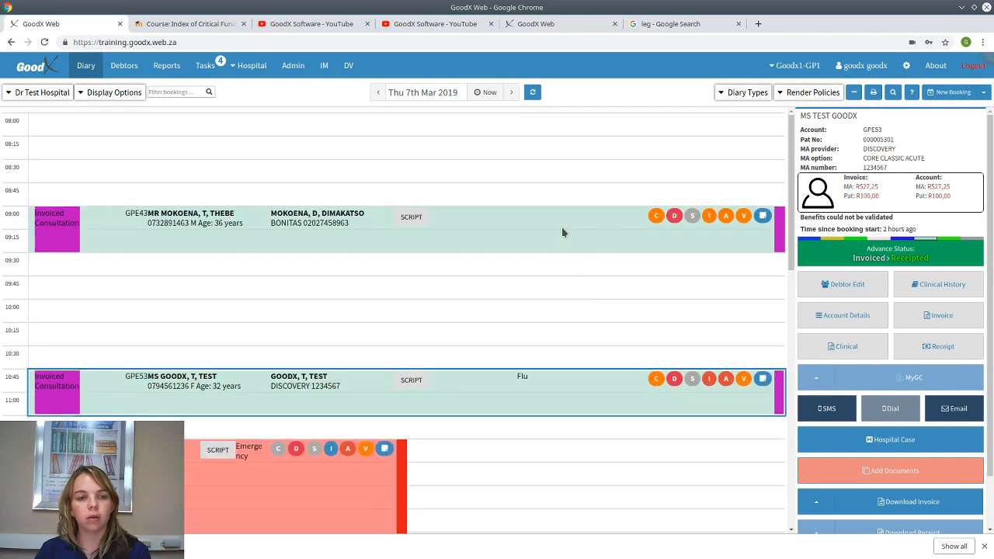
left_click(561, 226)
left_click(614, 395)
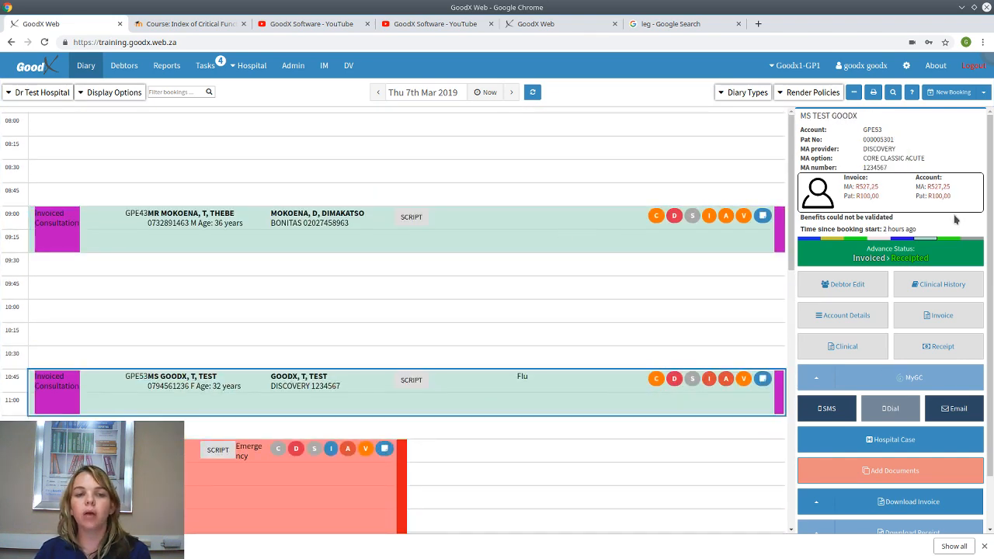
left_click_drag(954, 190, 916, 195)
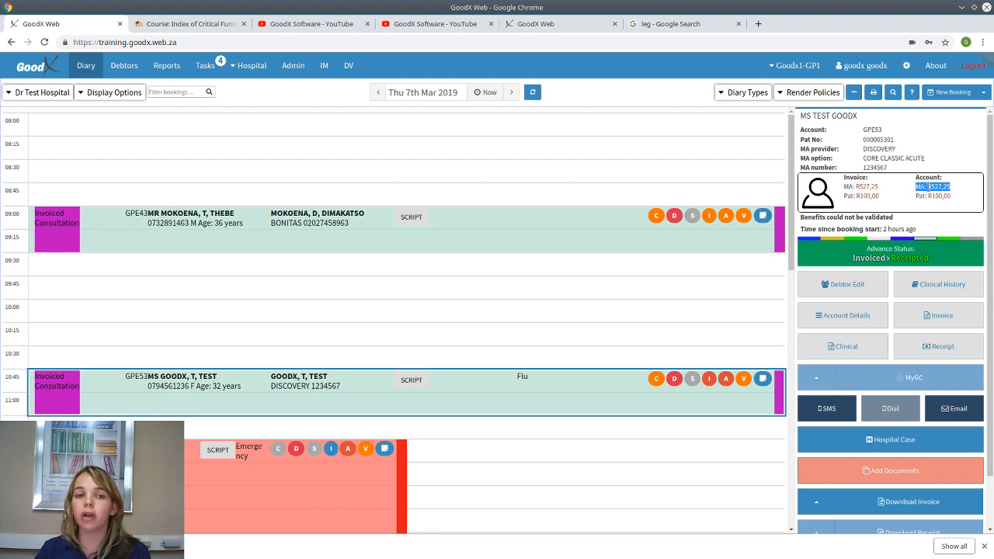
left_click_drag(953, 203, 927, 206)
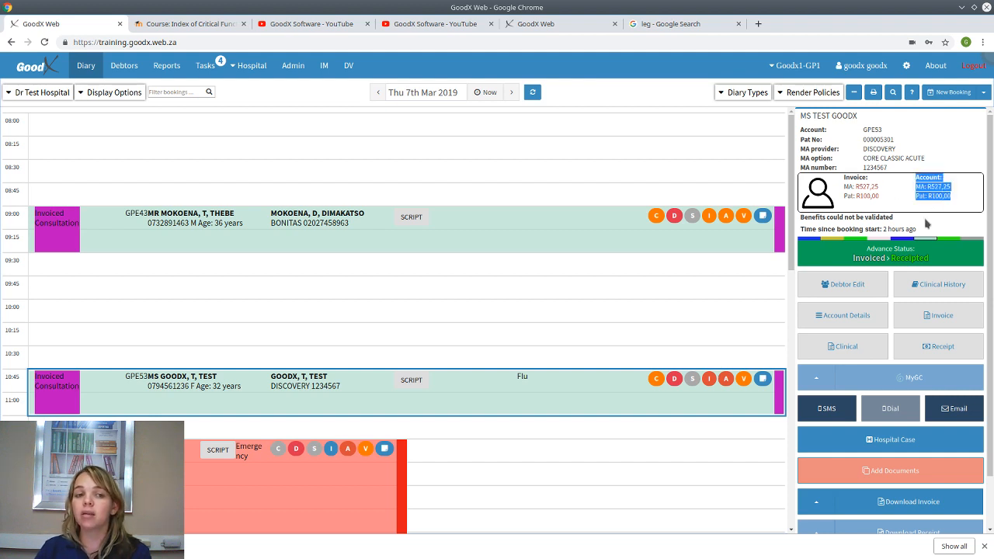
left_click(546, 343)
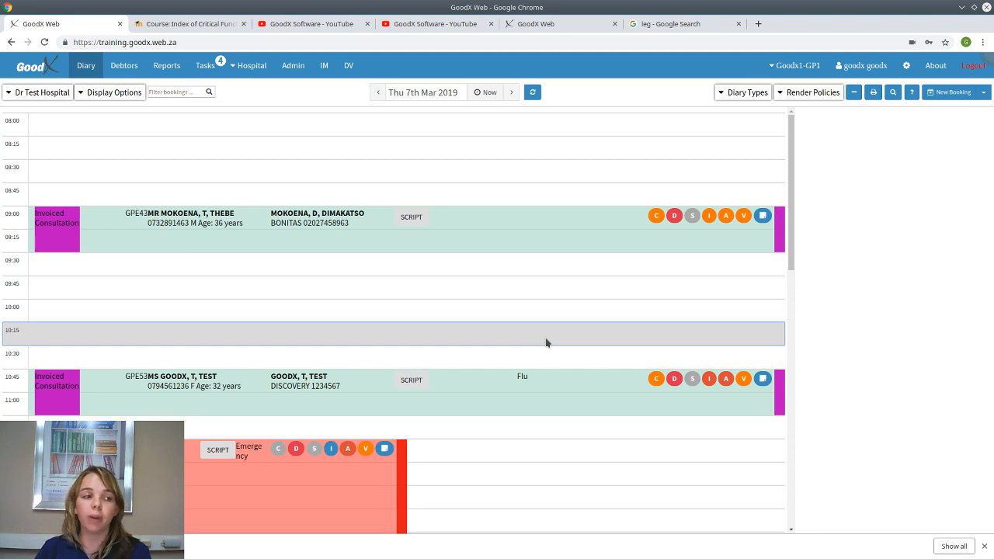
scroll(546, 343, "down", 3)
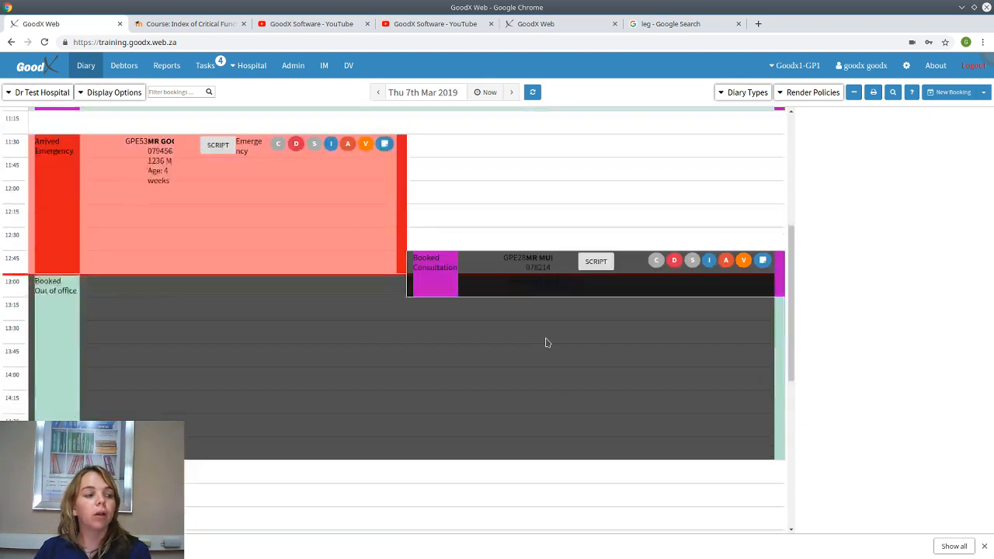
Start a new booking in the diary's 10:00 slot and set its type to Consultation.
scroll(546, 343, "up", 3)
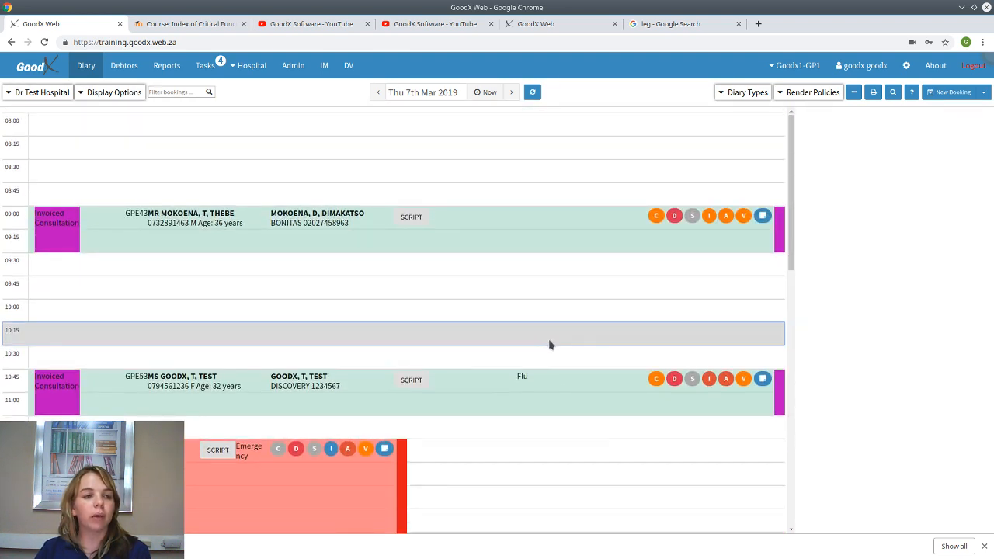
left_click(326, 309)
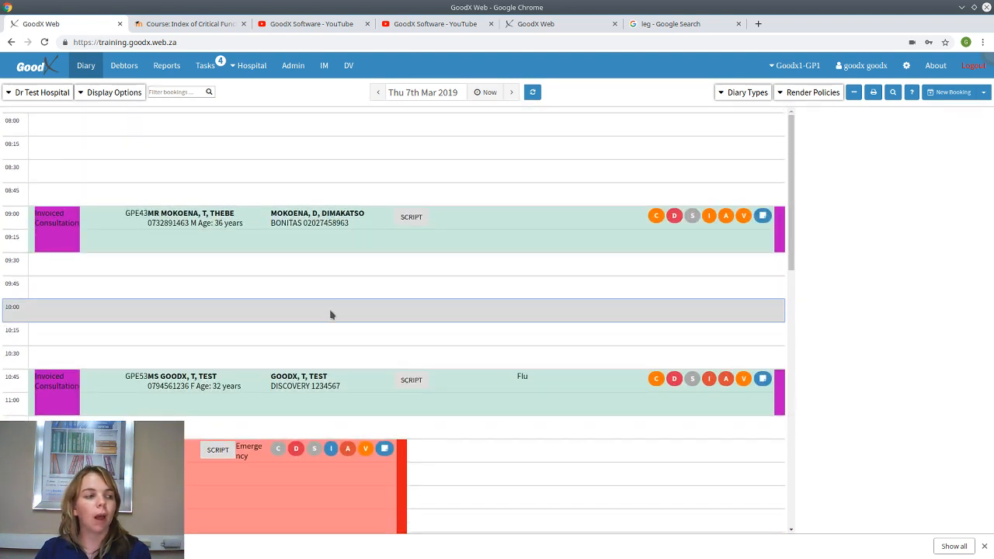
left_click(330, 314)
left_click(382, 134)
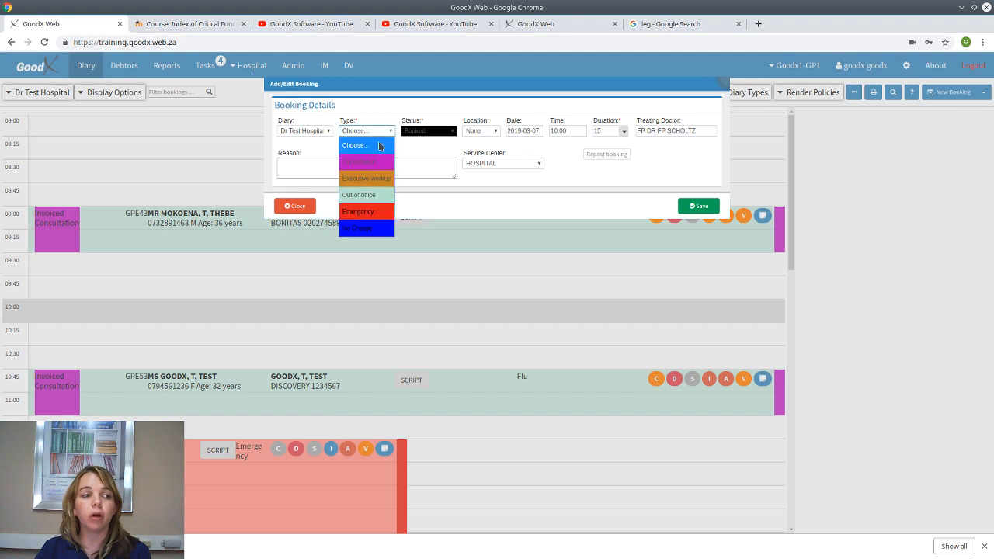
left_click(371, 162)
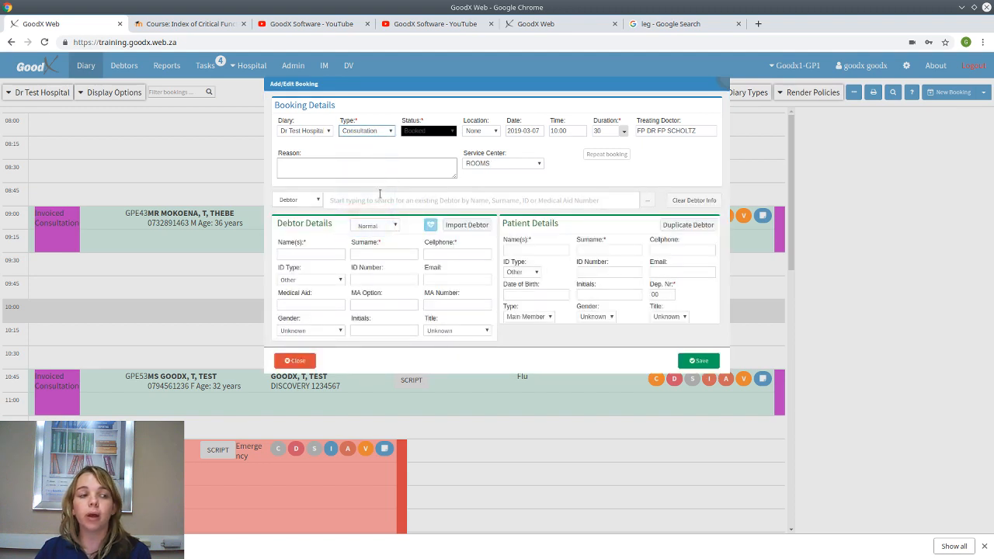
Search the existing debtors for "test", assign the Discovery test debtor with the child dependant as patient, and save the booking.
left_click(380, 200)
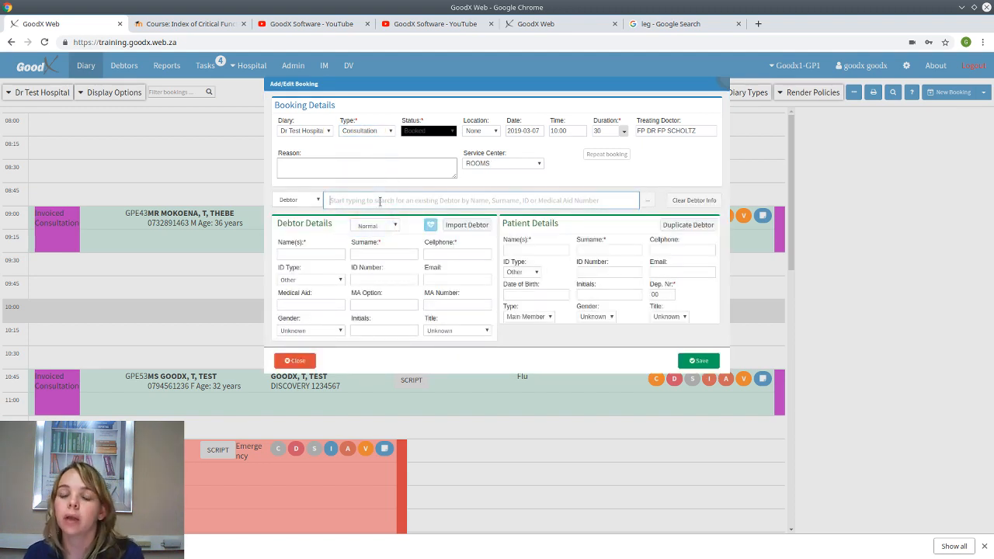
type("test")
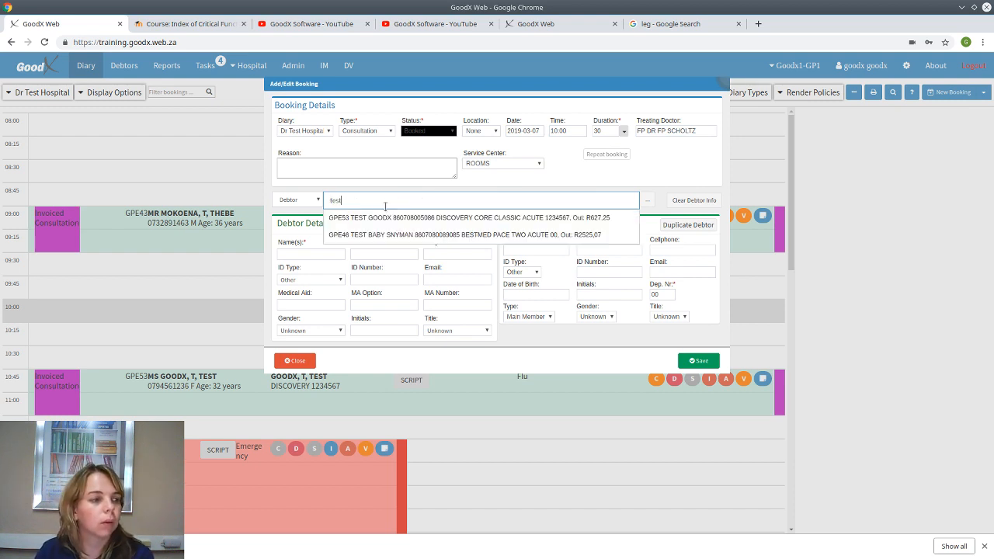
left_click(390, 220)
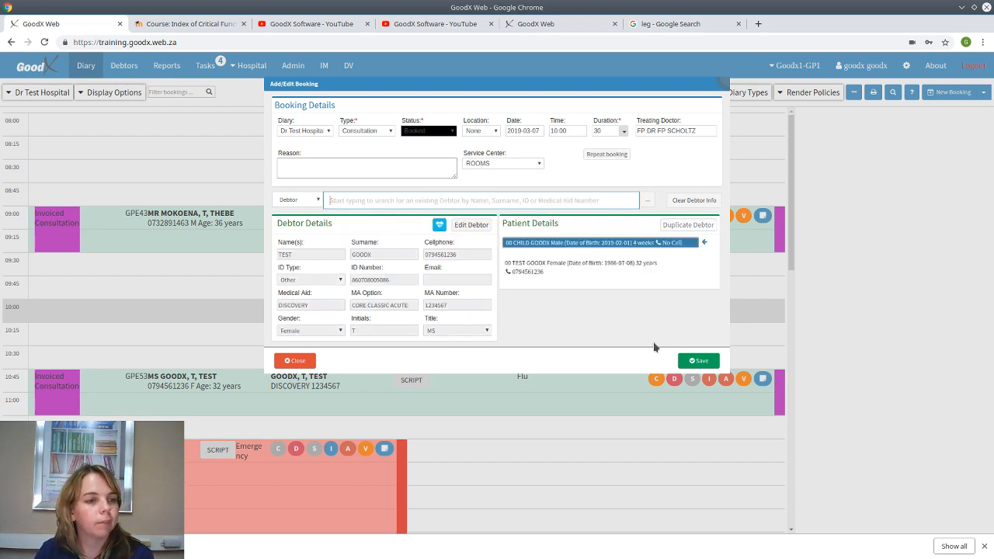
left_click(701, 361)
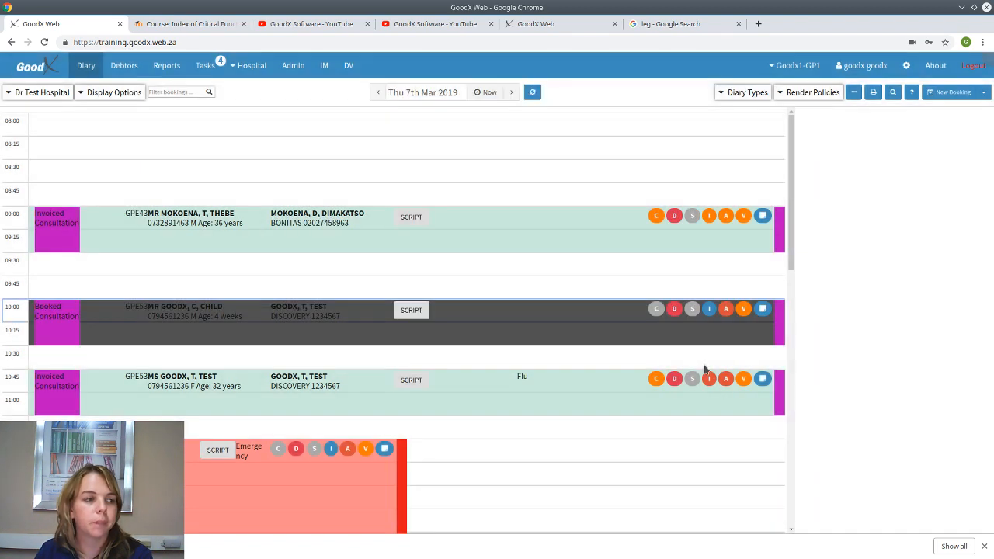
Advance the 10:00 booking's status from Booked through Arrived, Ready and Triaged to Treated.
left_click(506, 337)
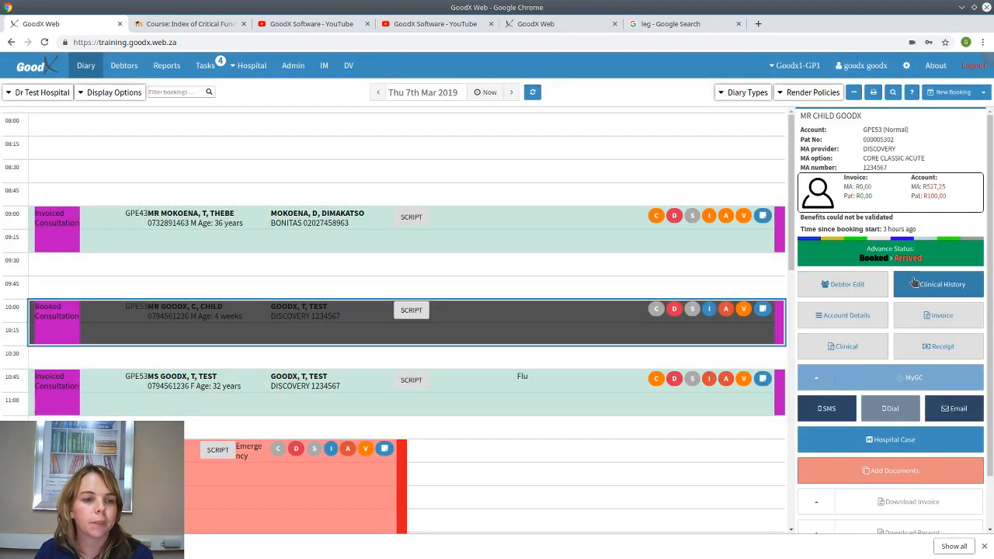
left_click(879, 250)
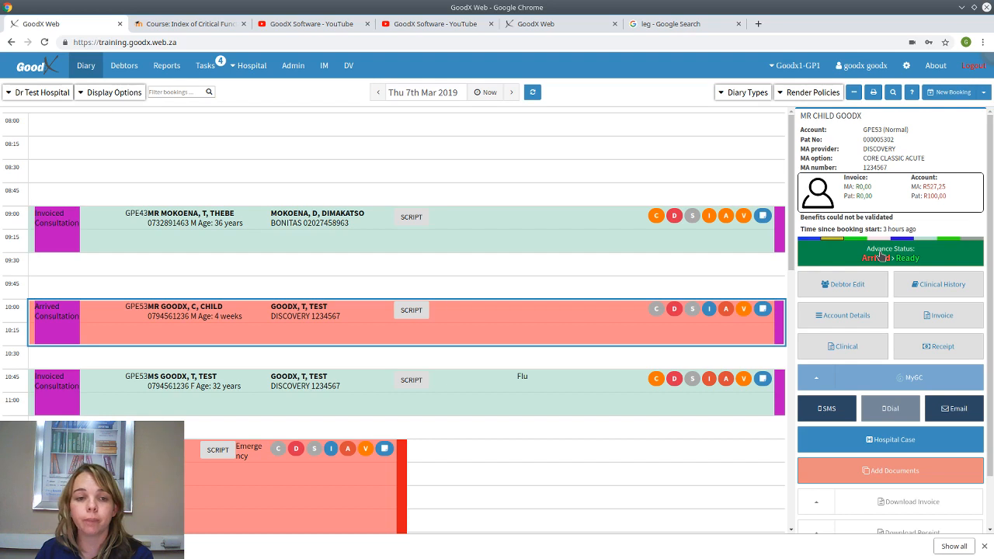
left_click(881, 253)
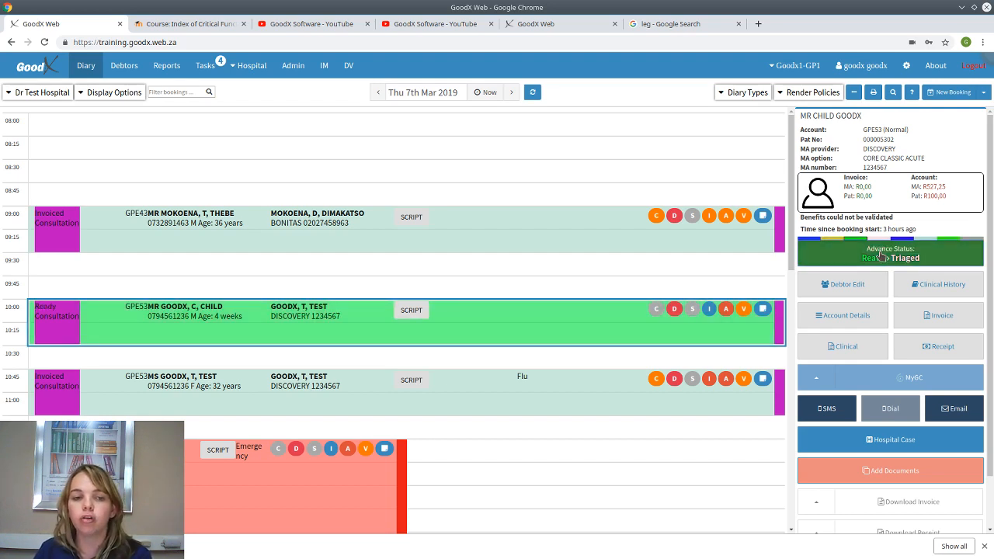
left_click(881, 254)
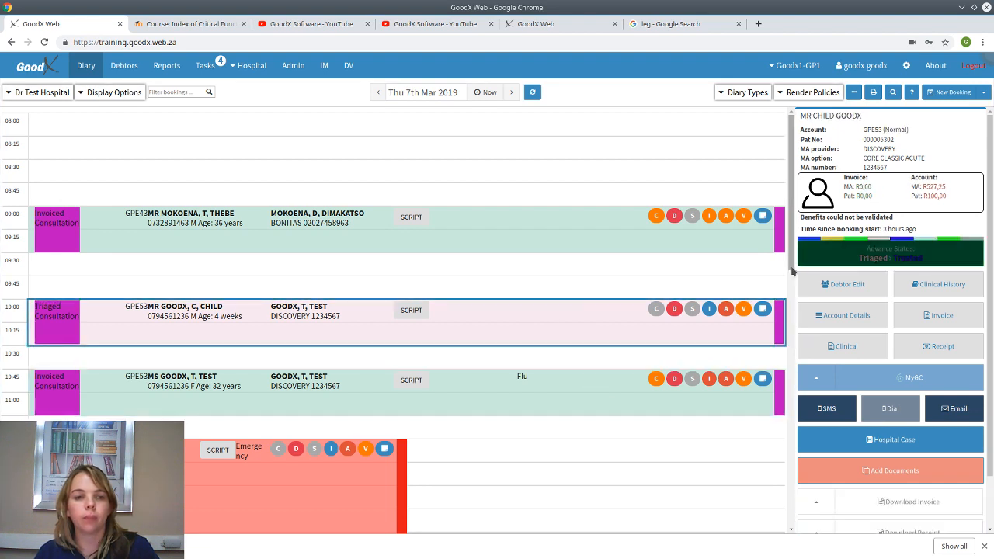
left_click_drag(847, 241, 923, 241)
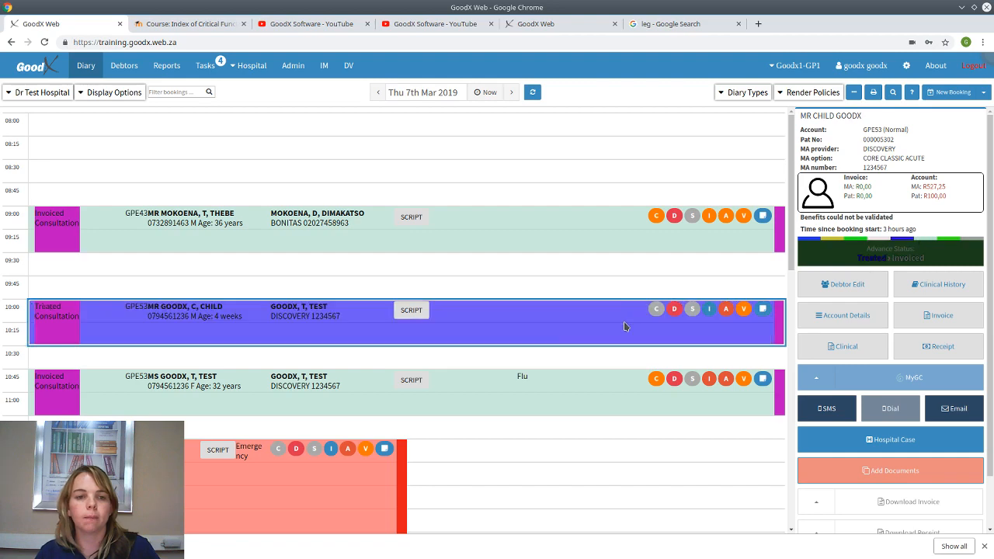
Try to re-save the 10:00 booking from its booking details, and reload the diary page.
double_click(499, 327)
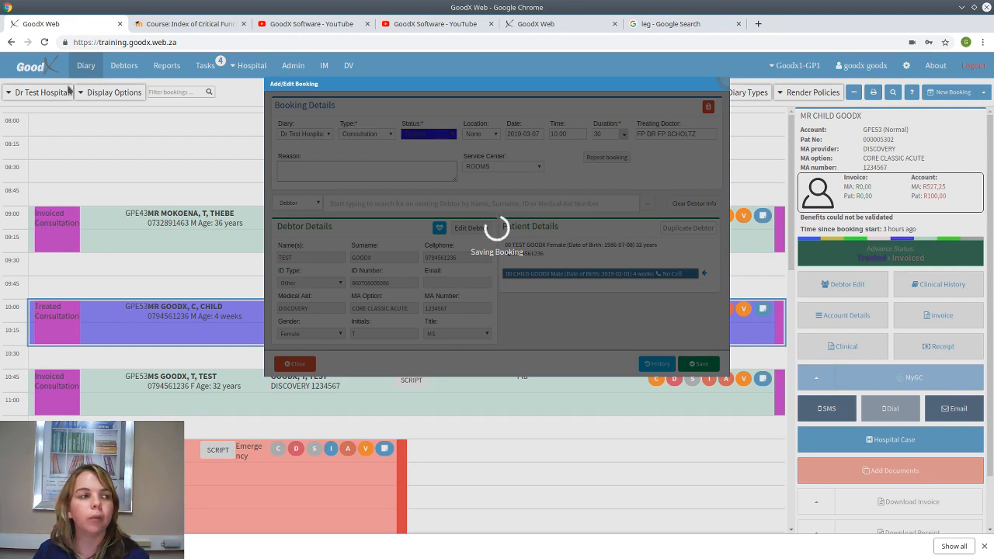
left_click(45, 42)
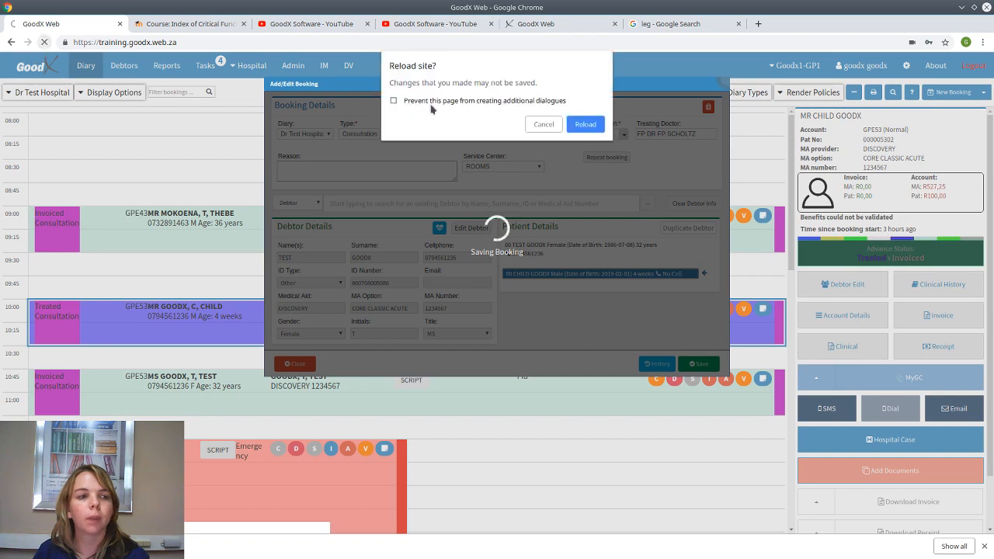
left_click(592, 126)
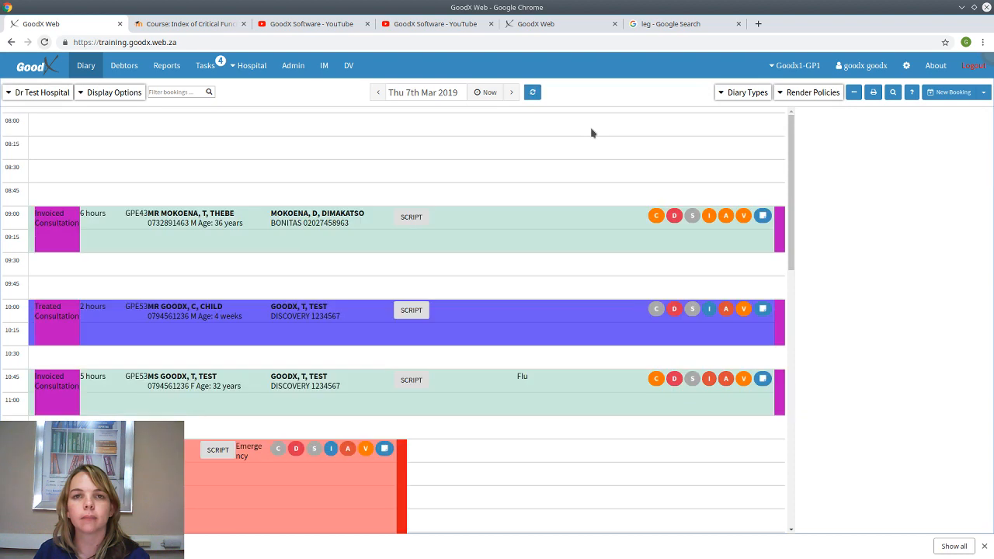
Open an invoice for the 10:00 Treated booking and enter diagnosis Z00.0 on the first line.
left_click(464, 331)
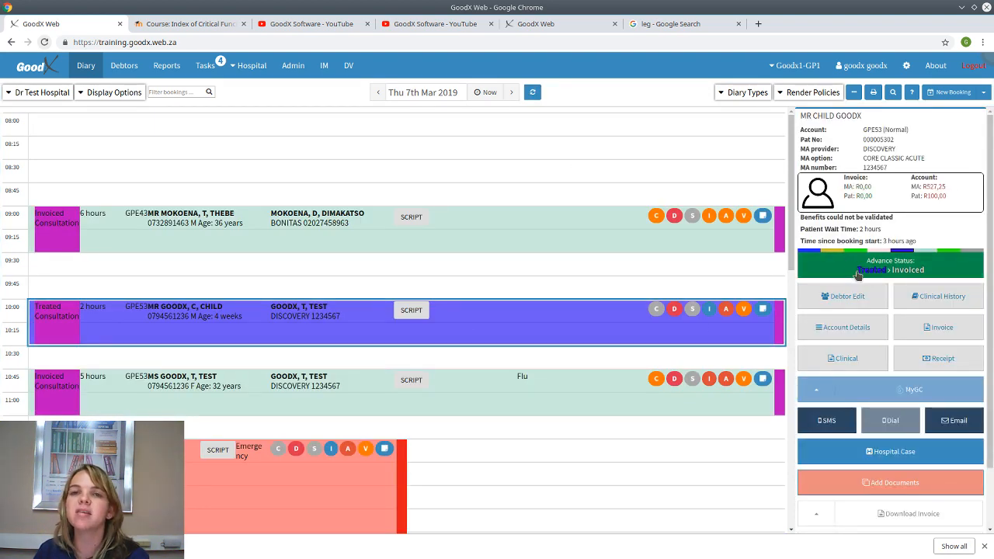
left_click(922, 337)
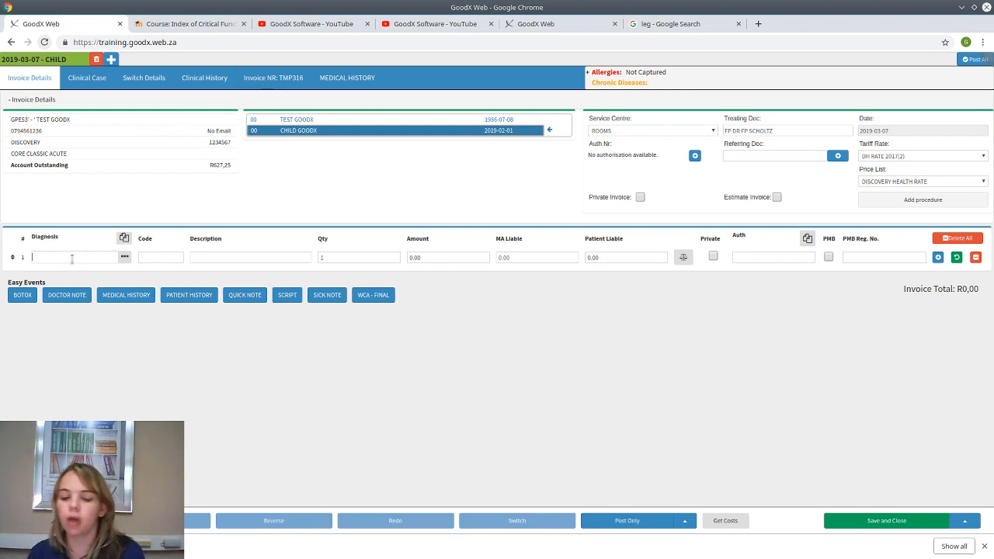
type("z00.")
key("Tab")
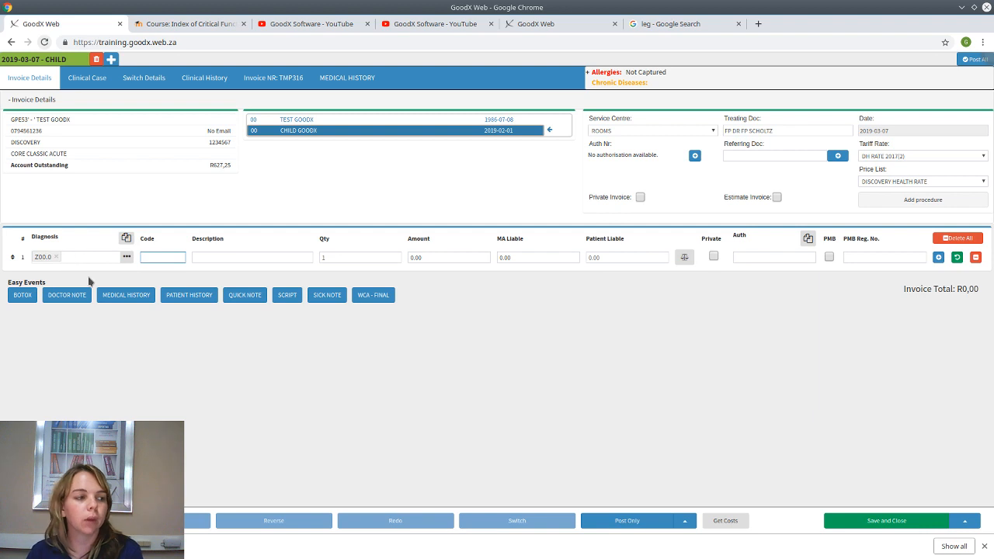
Enter consultation code 0190 on the first invoice line with quantity 1.
type("0190")
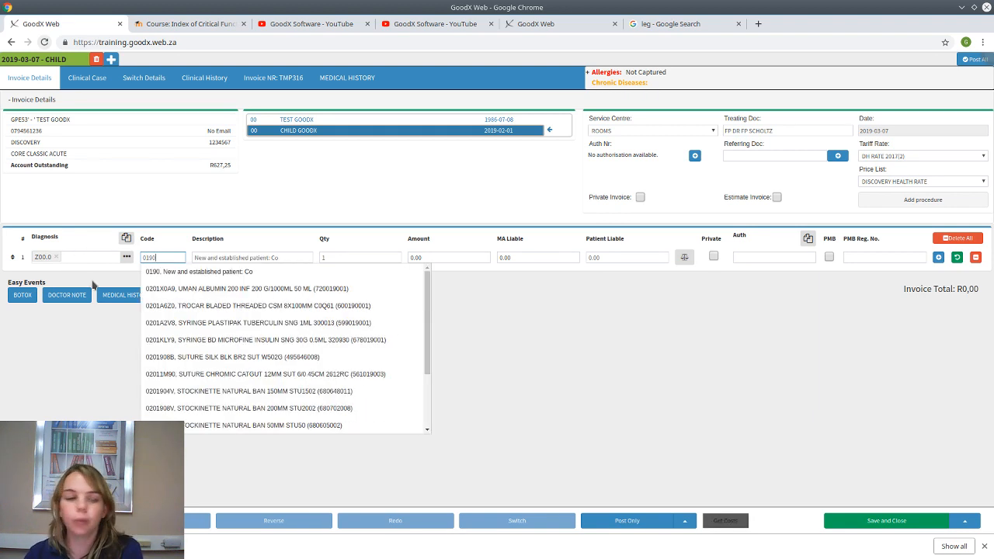
key("Tab")
key("Tab")
key("Tab")
key("Tab")
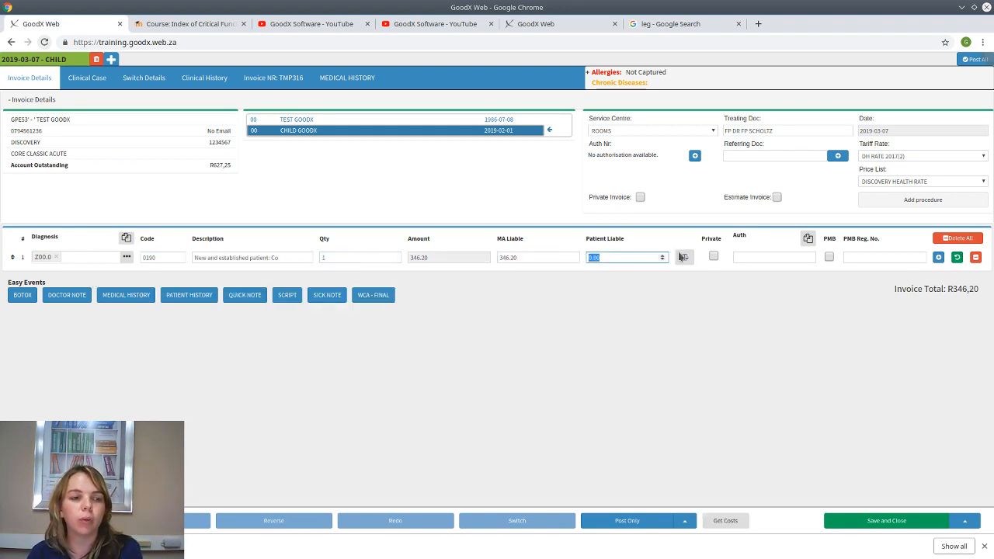
Add a second invoice line with code 4188 for the urine dipstick and set its quantity to 2.
left_click(938, 257)
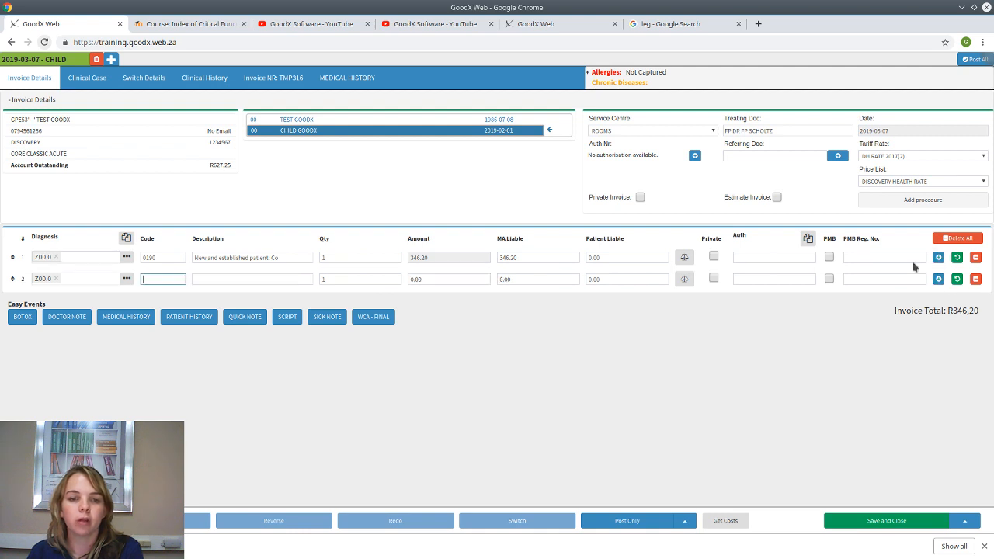
left_click(153, 278)
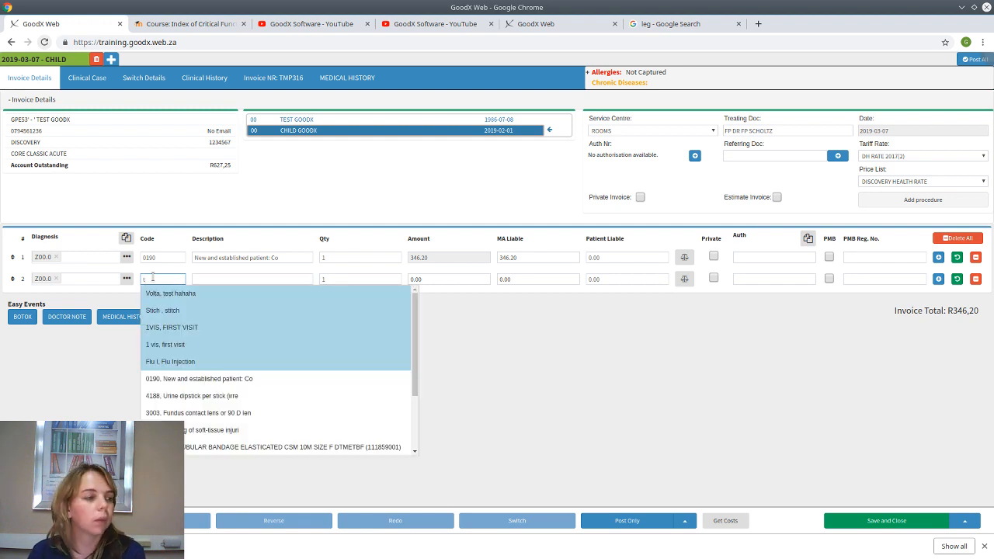
left_click(193, 397)
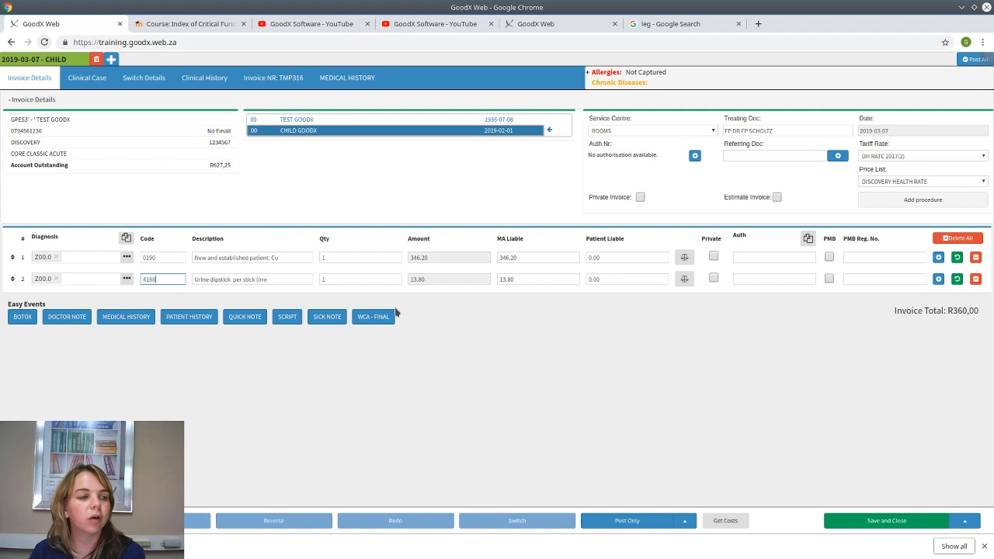
key("Tab")
type("2")
key("Tab")
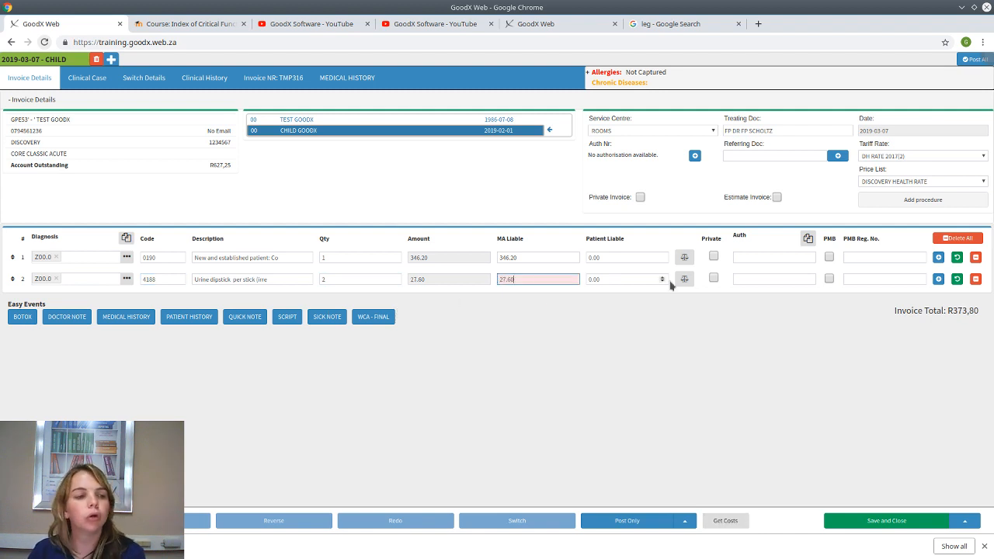
Add a third invoice line with code 0300 for stitching of soft-tissue injuries, quantity 2.
left_click(938, 279)
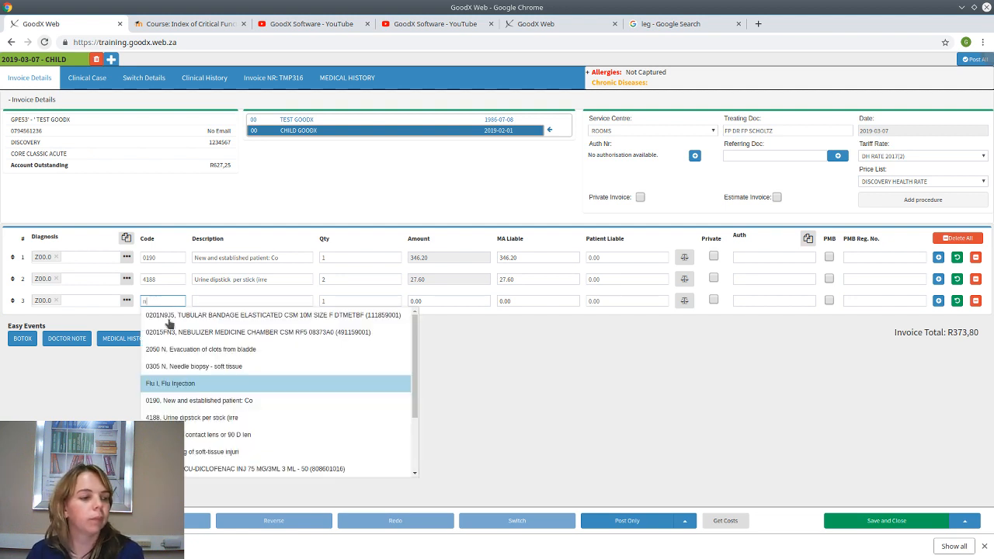
left_click(233, 453)
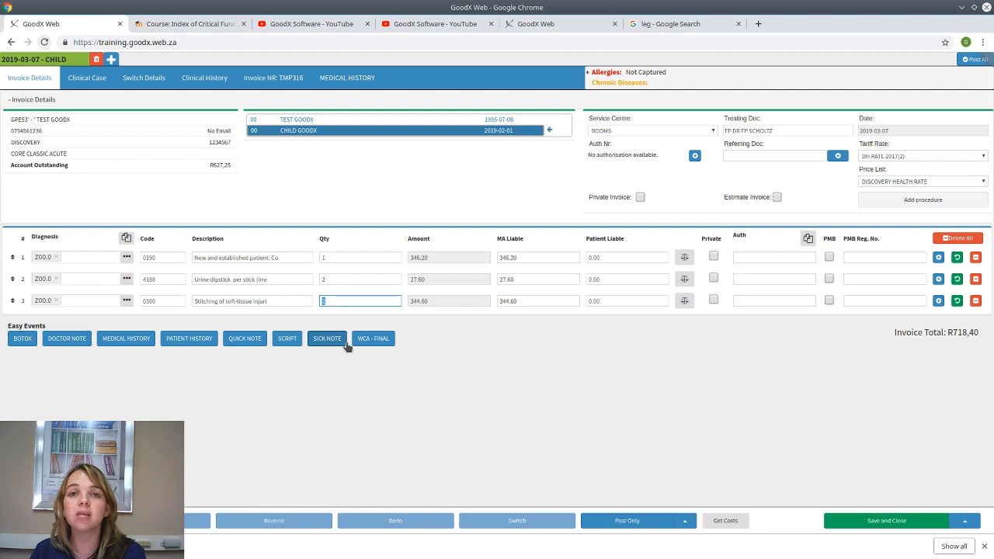
key("Tab")
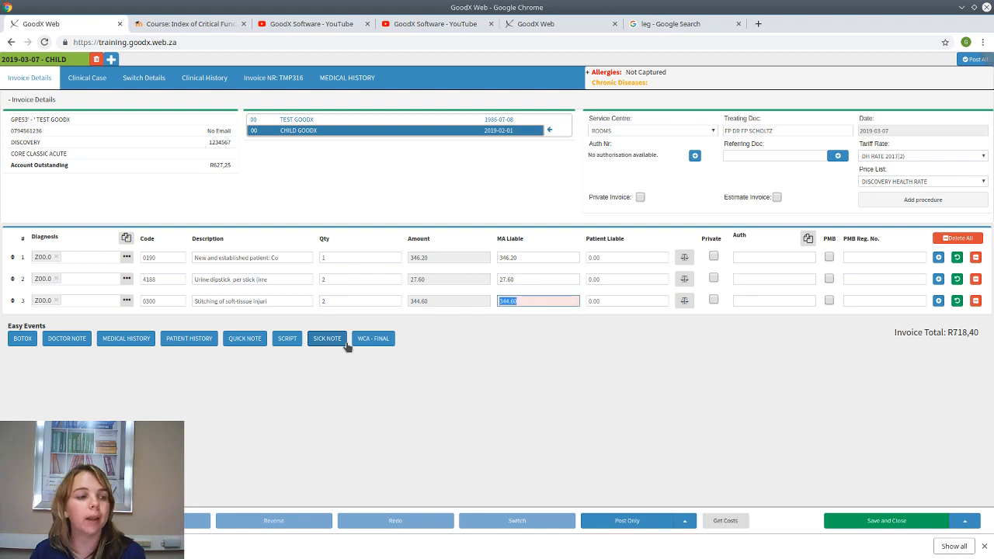
Add a fourth invoice line for Webcol alcohol swabs, code 0201AC58, and set its quantity to 3.
left_click(938, 300)
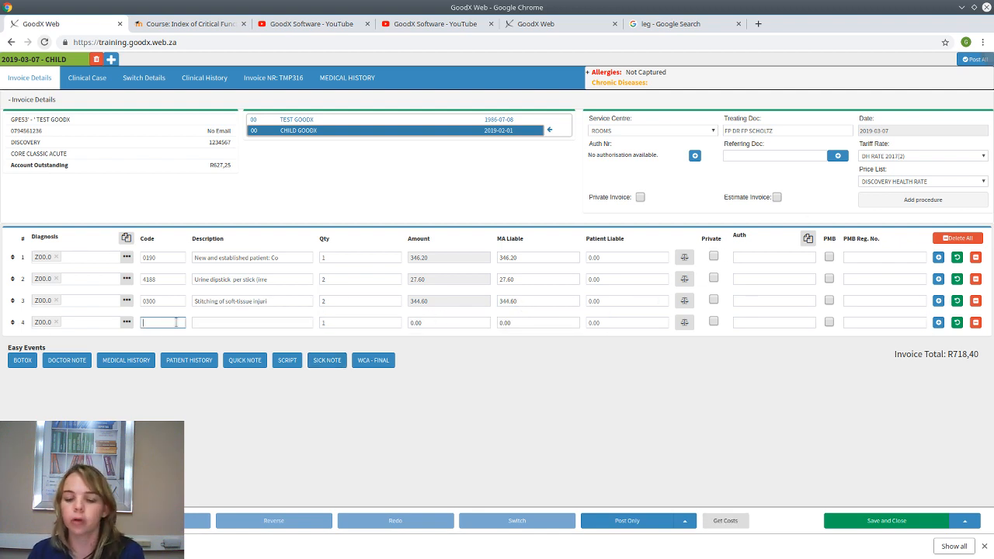
type("web")
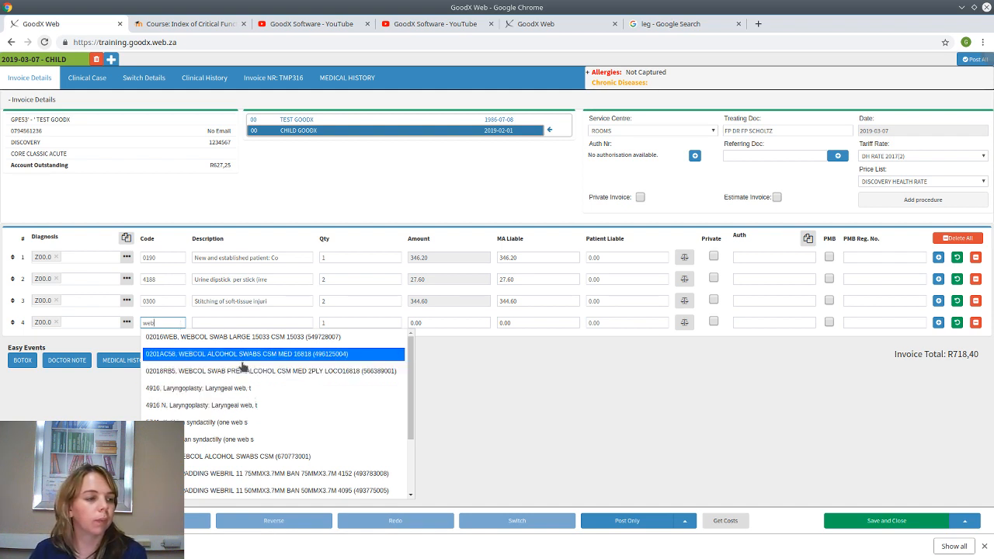
left_click(241, 357)
left_click(347, 320)
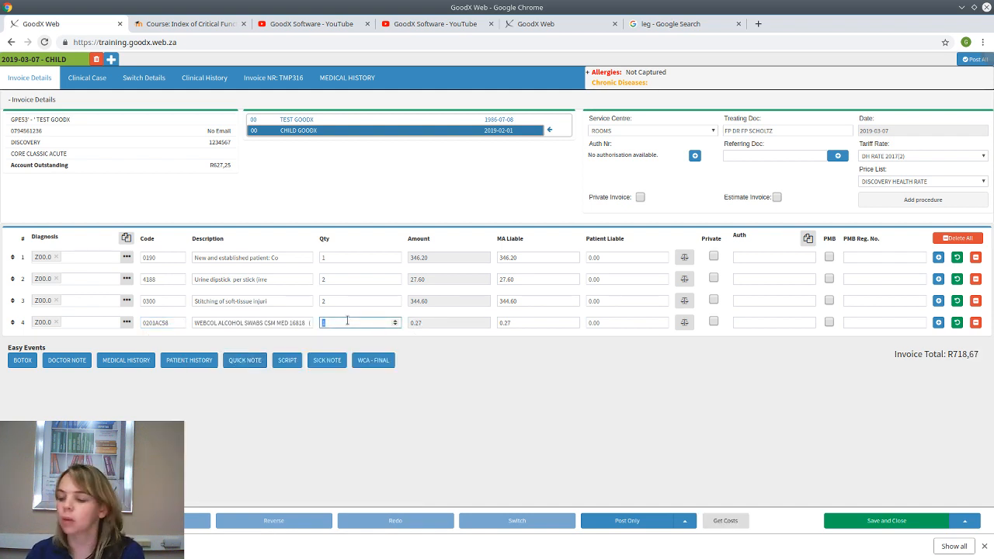
type("3")
key("Tab")
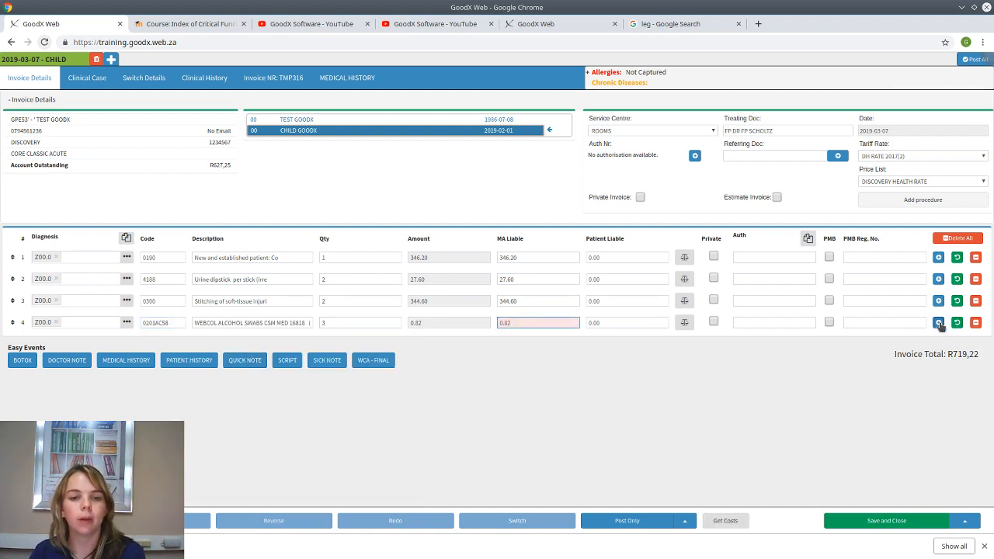
Add a fifth invoice line for Panado 500 mg tablets, code GMED11128, with 10 days supplied.
left_click(938, 322)
type("pana")
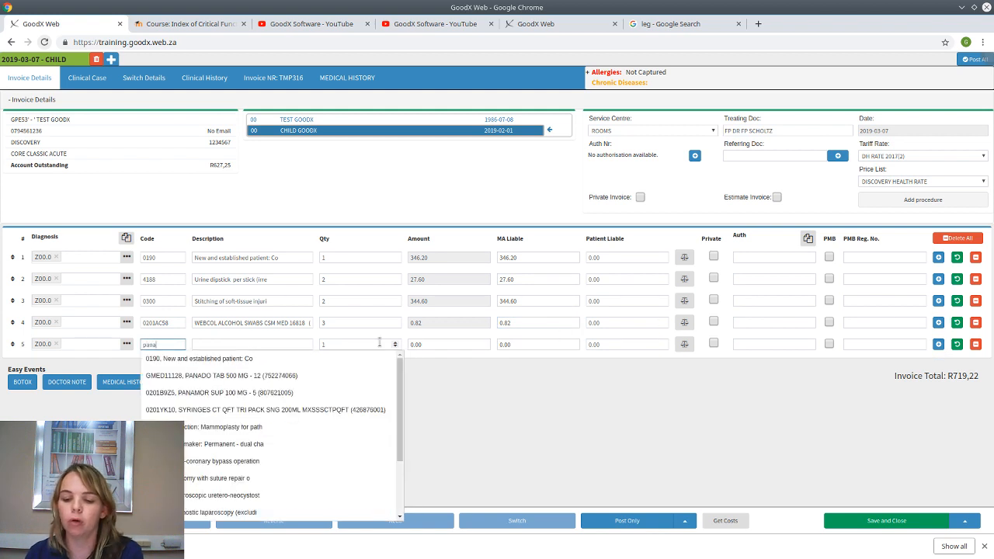
left_click(222, 359)
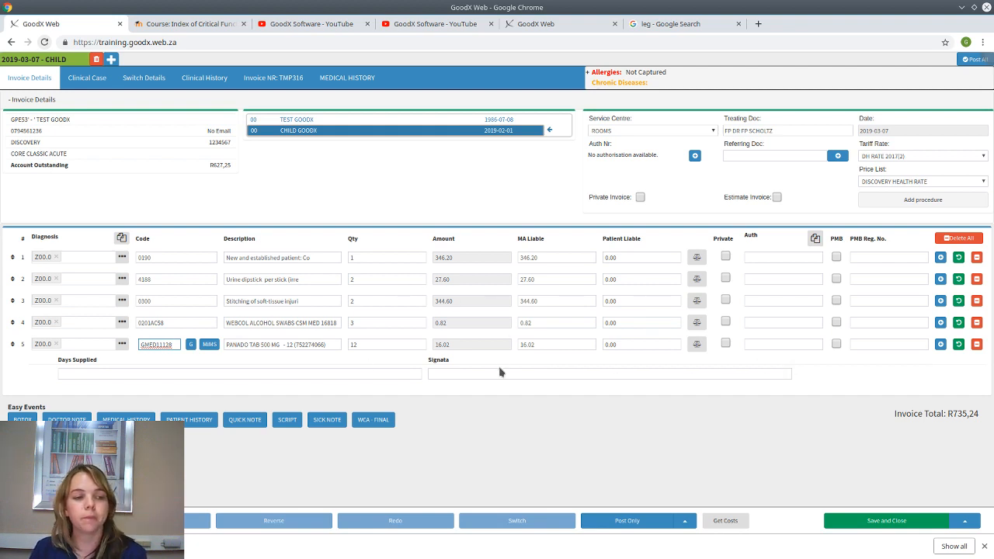
left_click(256, 376)
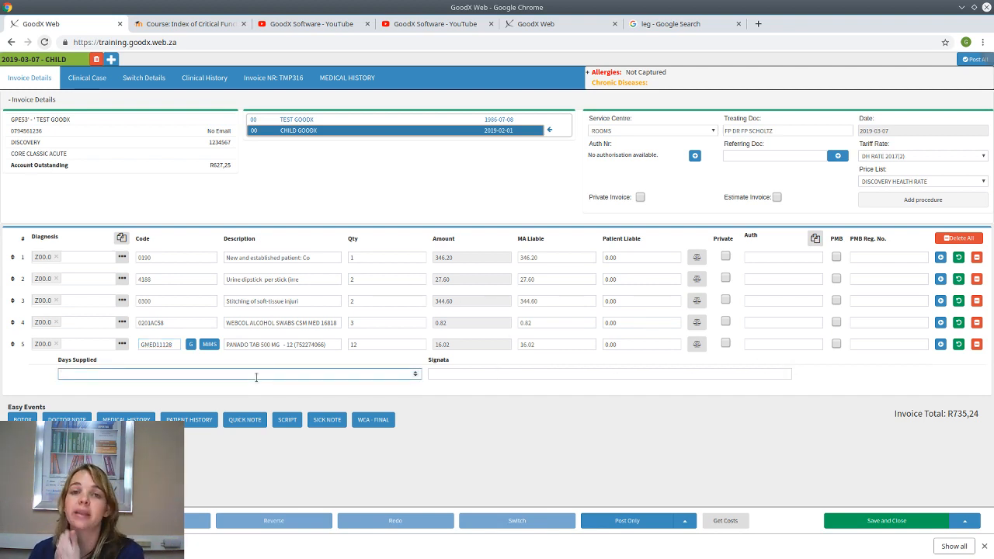
key("Tab")
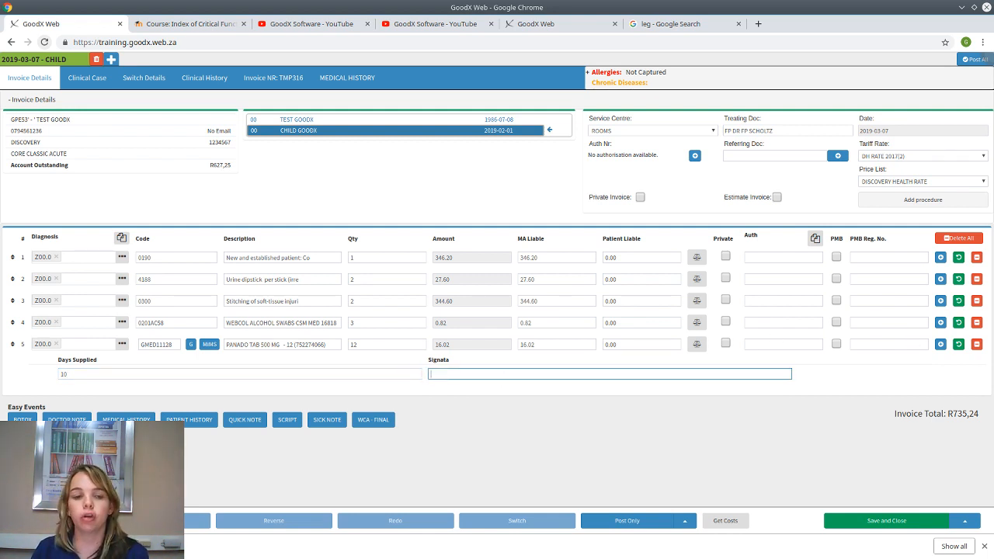
Add a sixth invoice line and look up "vol" to insert the Voltaren code set below the Panado line.
left_click(941, 344)
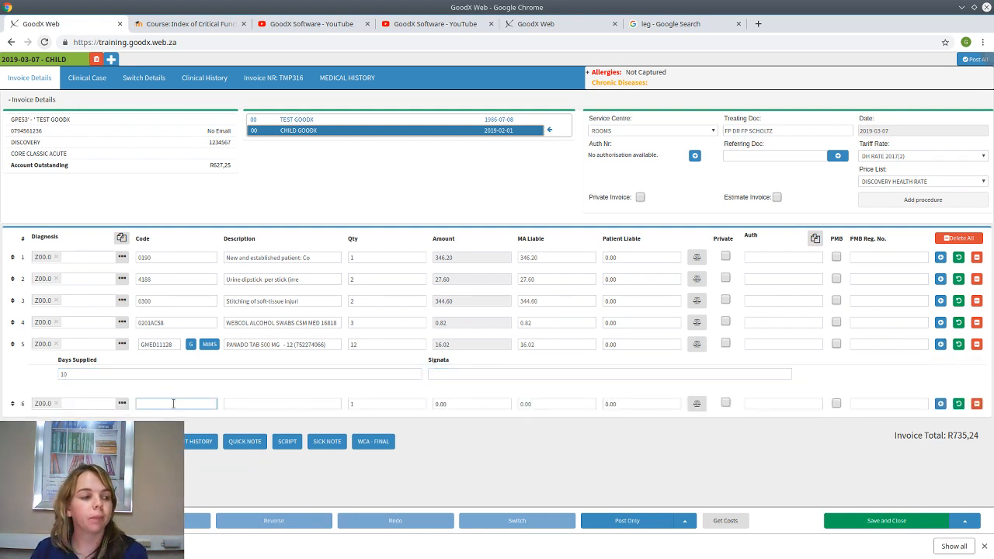
type("vol")
key("Return")
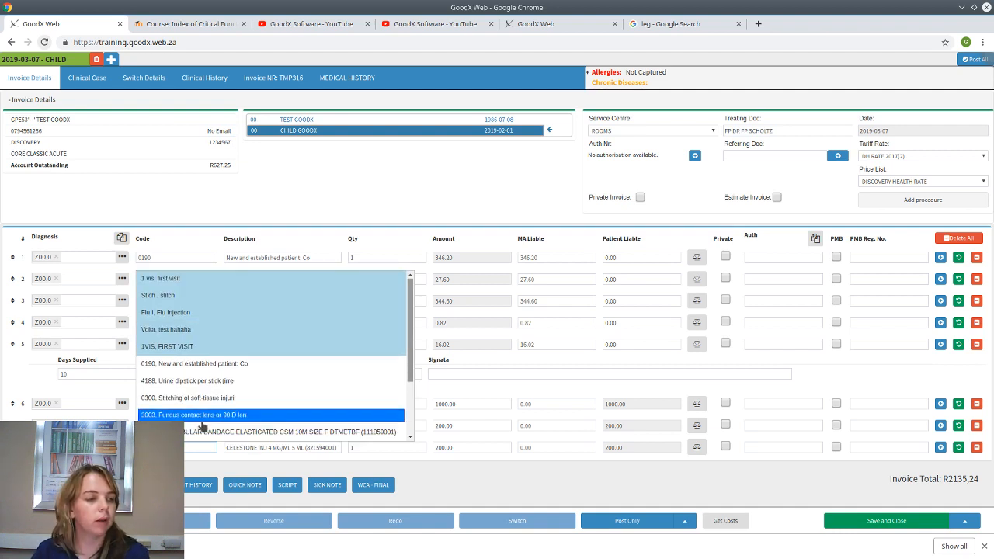
Replace the Celestone line with the elasticated tubular bandage at quantity 13, and delete the extra 0190 consultation line.
left_click(209, 433)
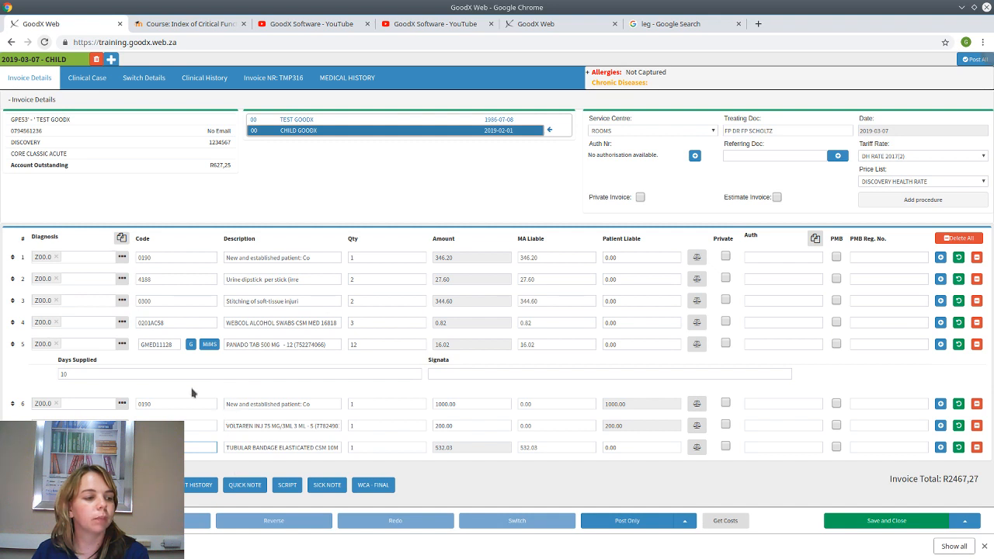
left_click(976, 404)
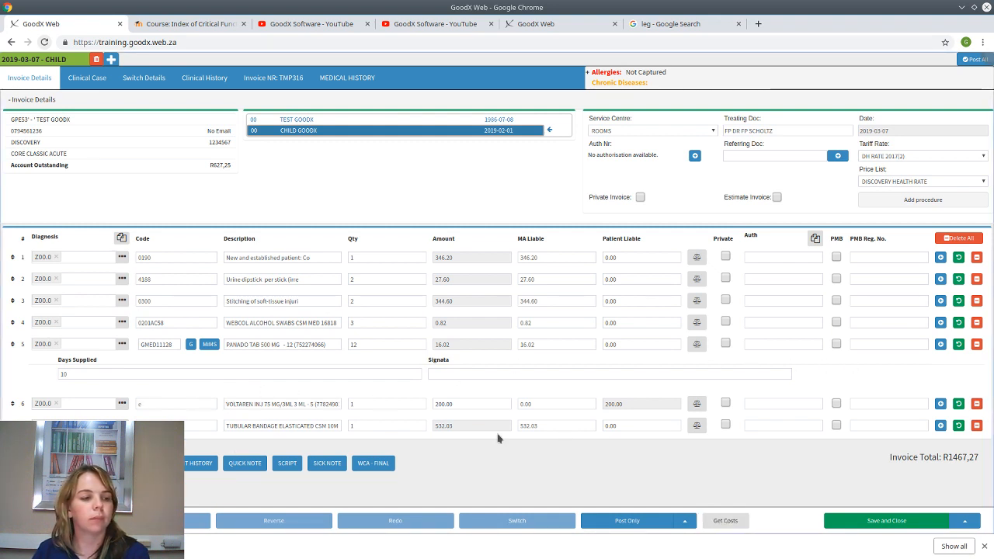
left_click(358, 425)
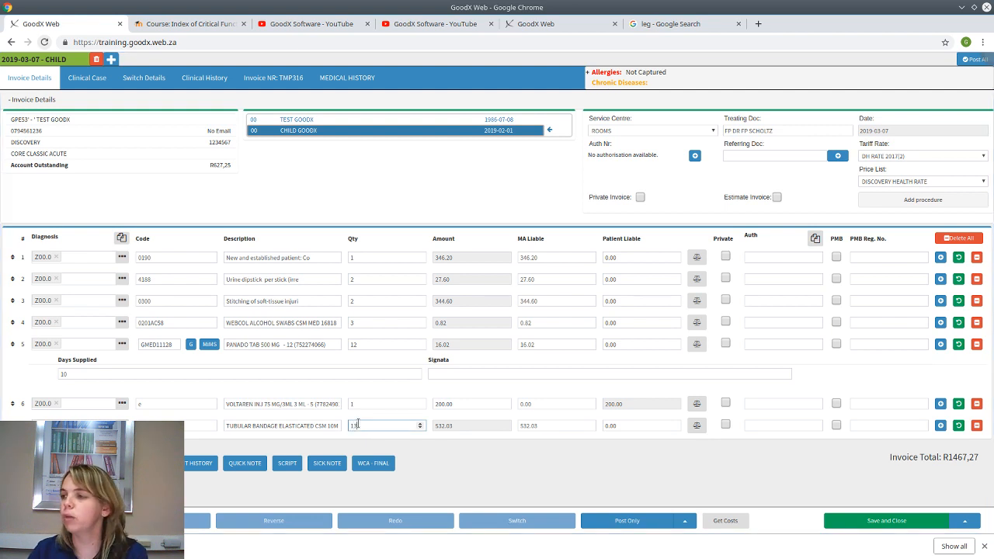
type("13")
key("Tab")
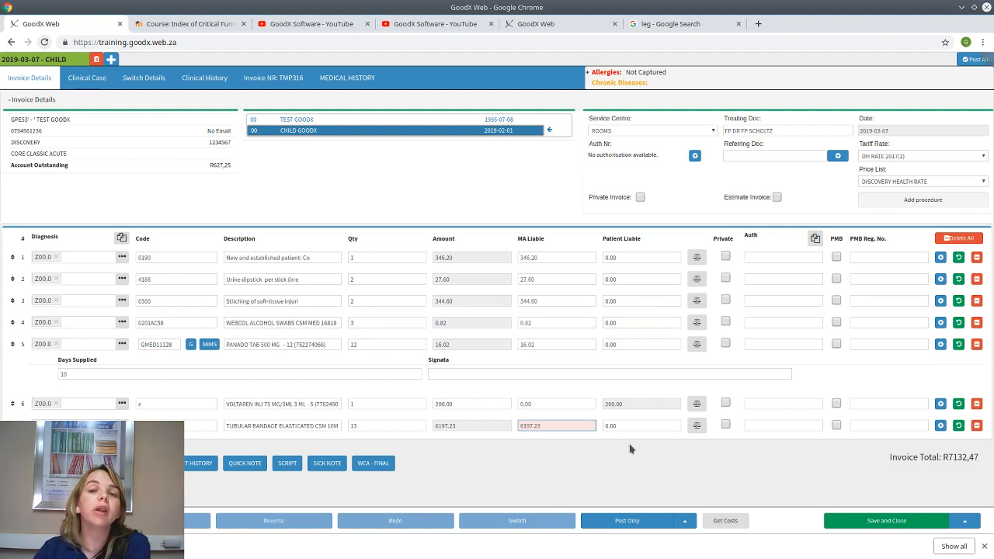
Flag the invoice as an estimate and save it, then review it once more from the child's booking.
left_click(777, 197)
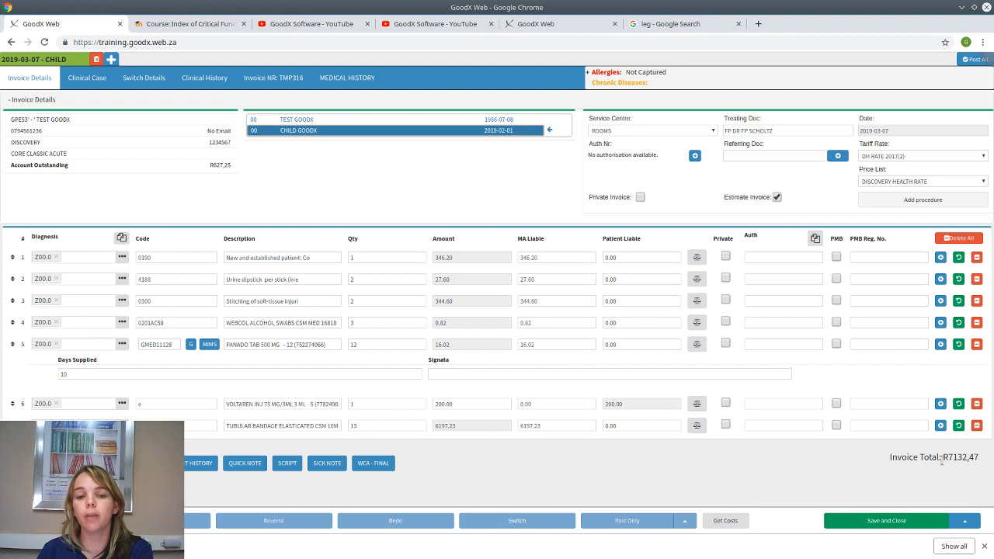
left_click(865, 525)
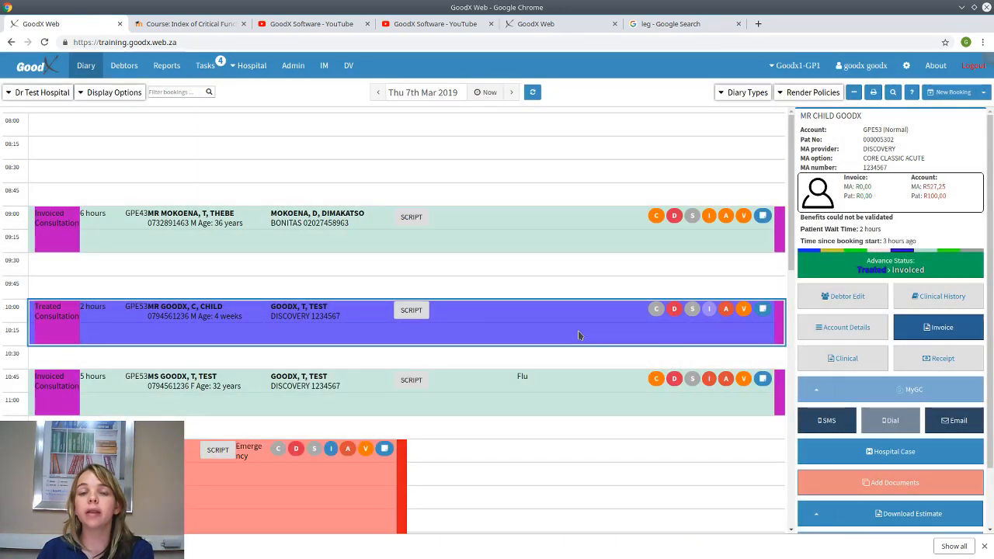
left_click(914, 332)
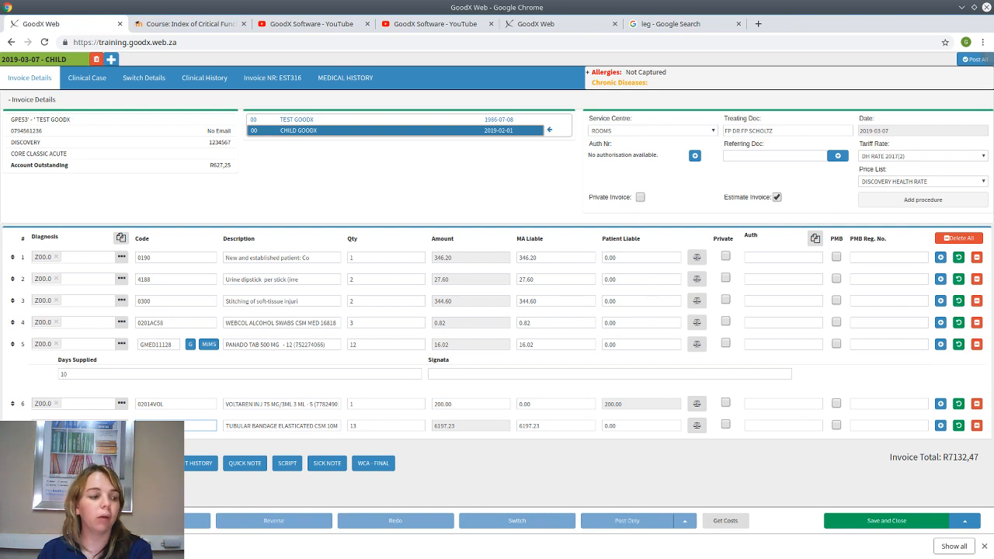
left_click(855, 521)
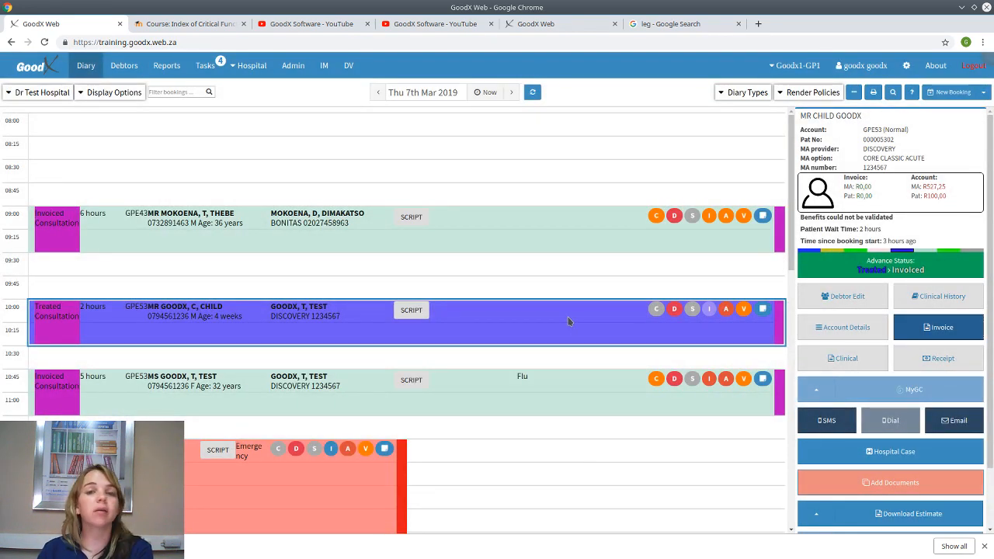
Open the child's saved estimate from the estimate invoices in the debtor's account details.
left_click(846, 329)
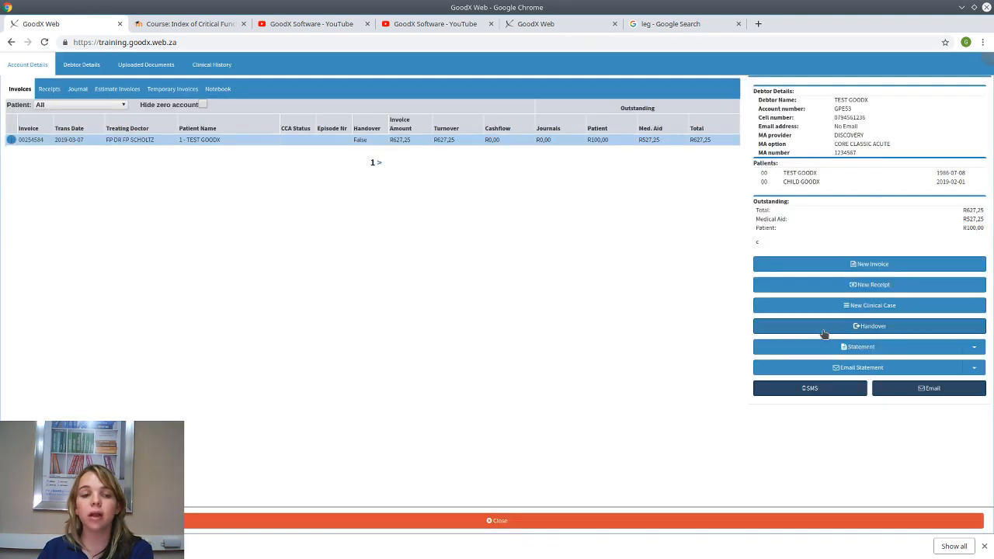
left_click(118, 90)
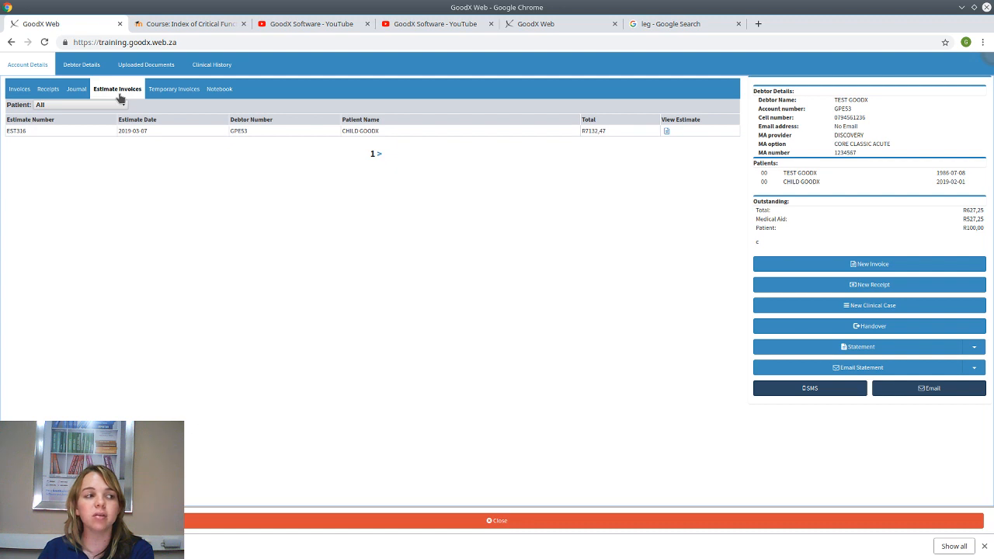
right_click(125, 141)
left_click(125, 130)
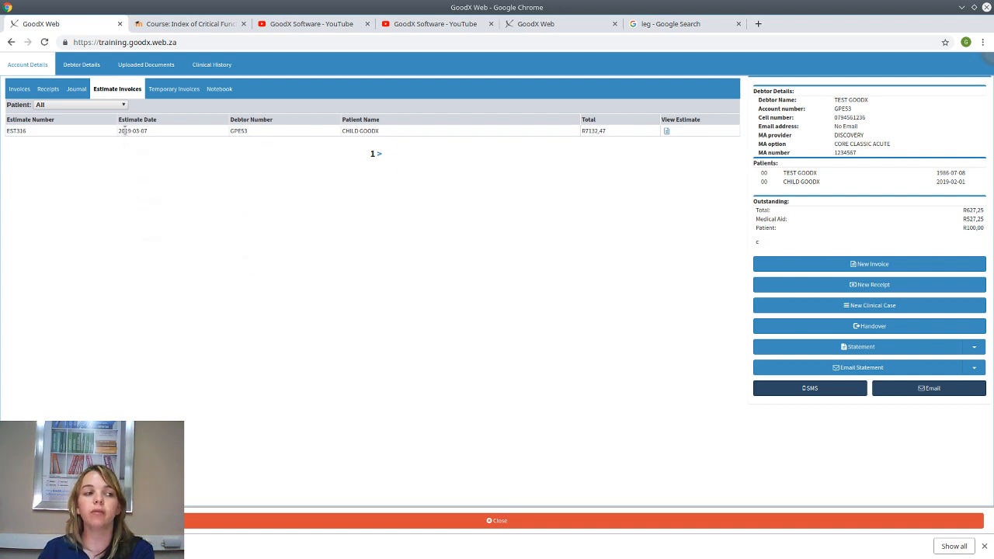
left_click(124, 131)
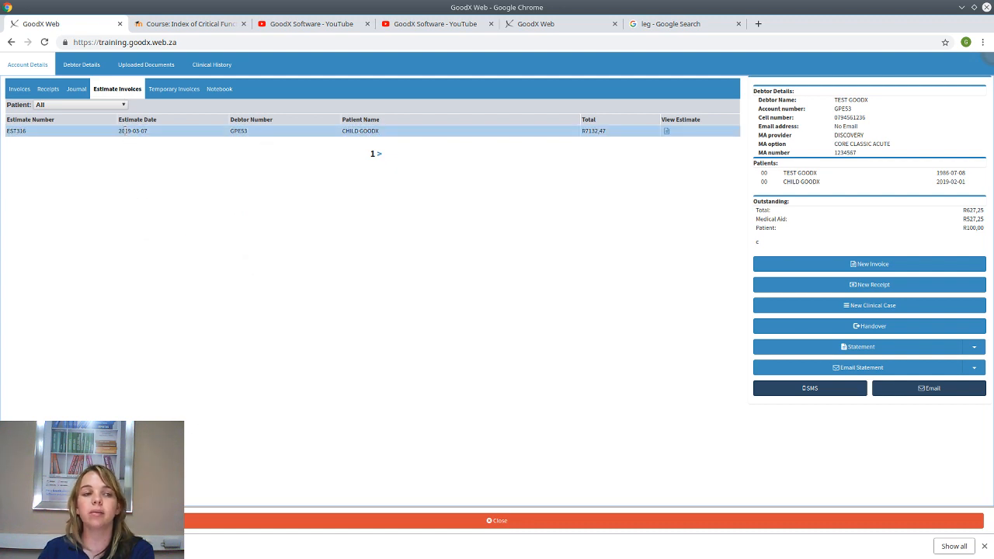
left_click(668, 138)
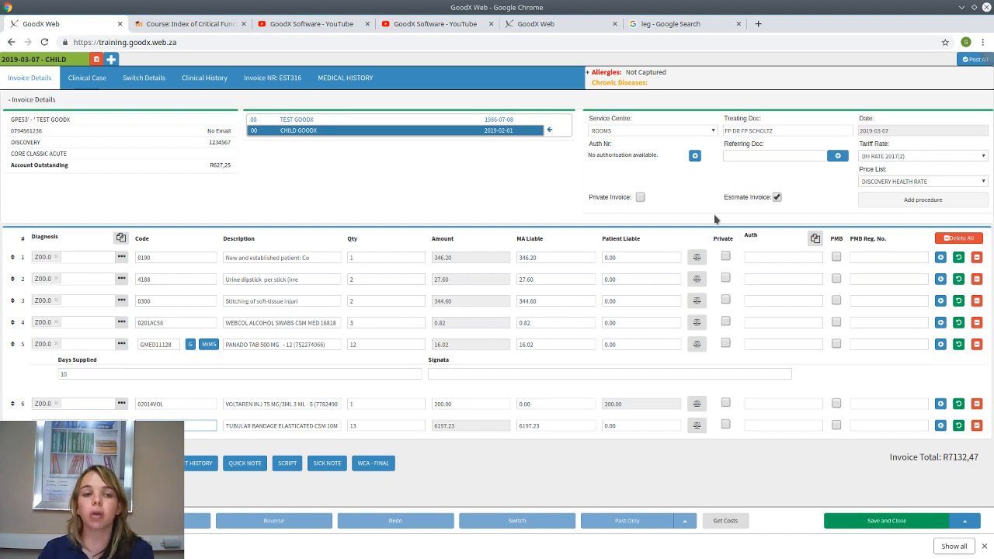
Turn the estimate into a normal invoice without the Panado line and post it.
left_click(777, 197)
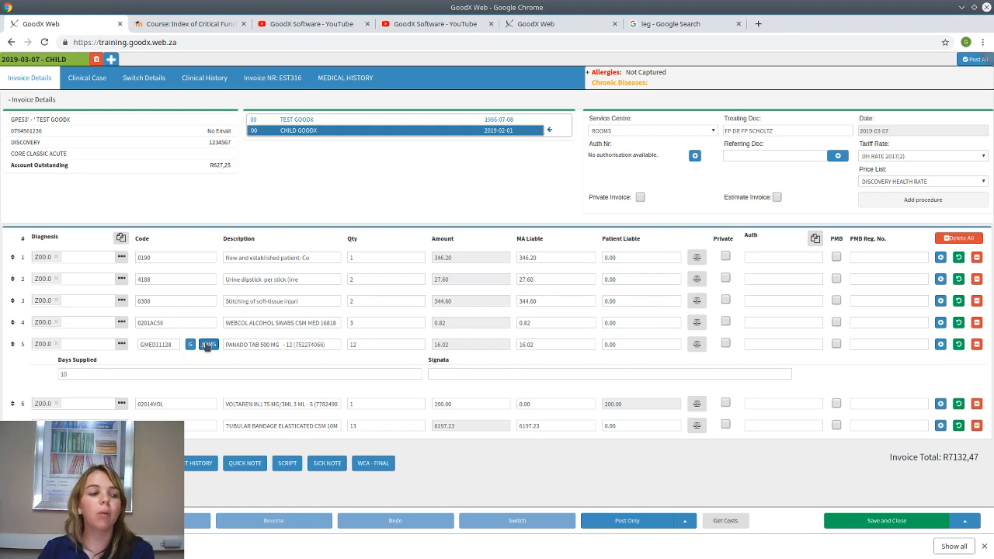
left_click(978, 346)
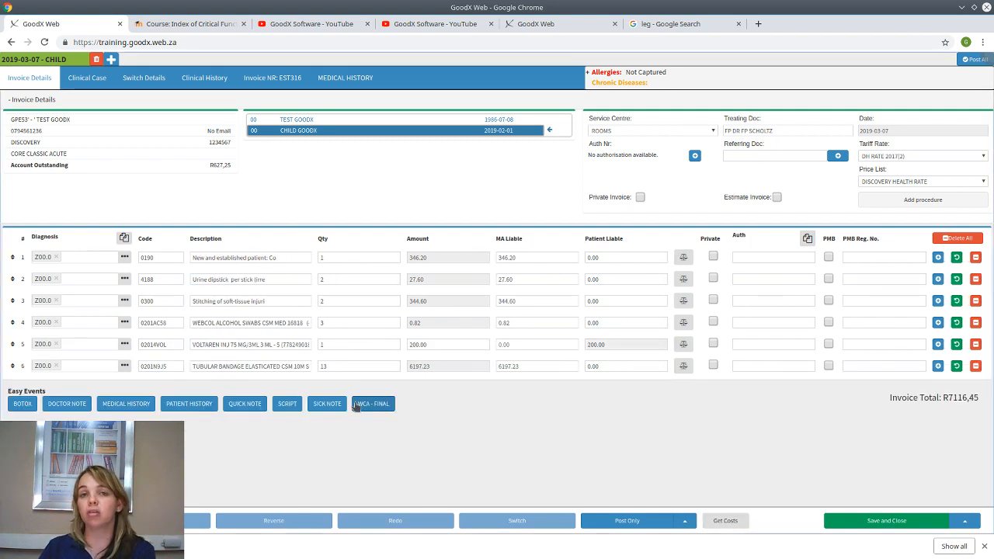
left_click(636, 525)
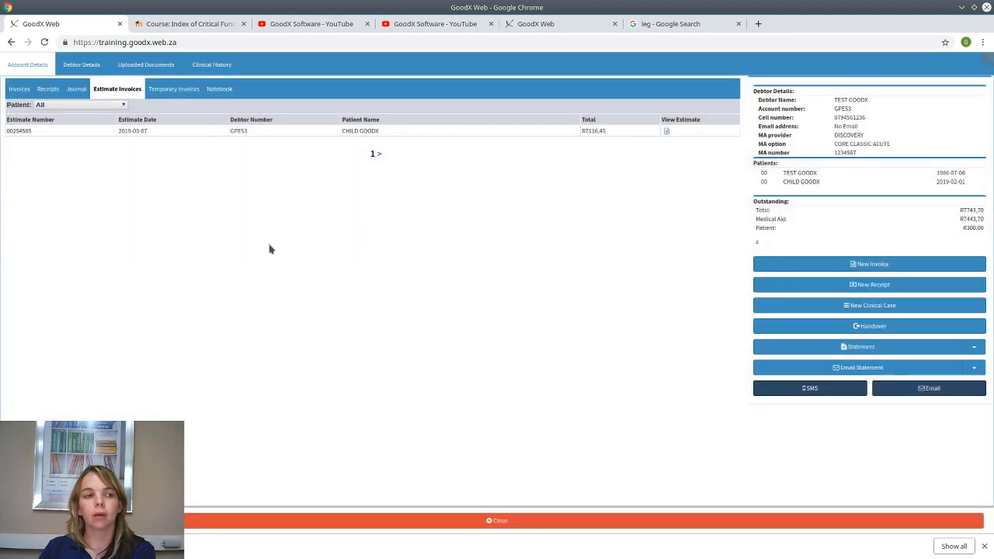
Compare the account's posted invoices with its estimate invoices, and return to the diary.
left_click(14, 90)
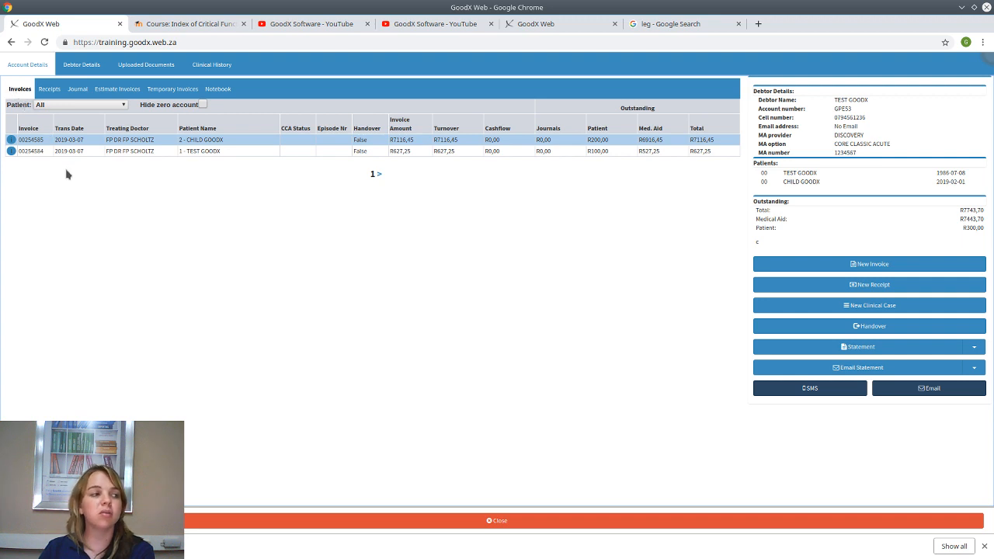
left_click(128, 91)
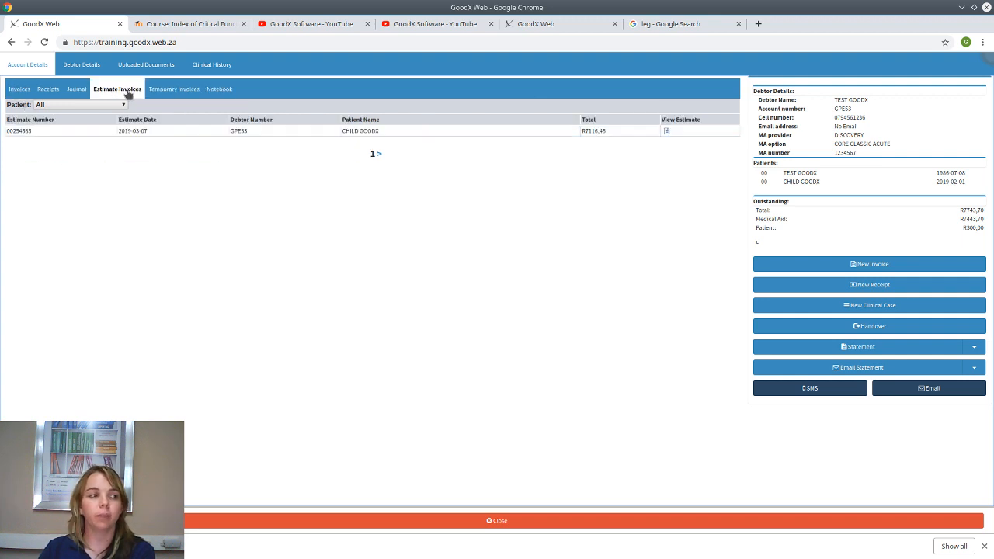
left_click(174, 137)
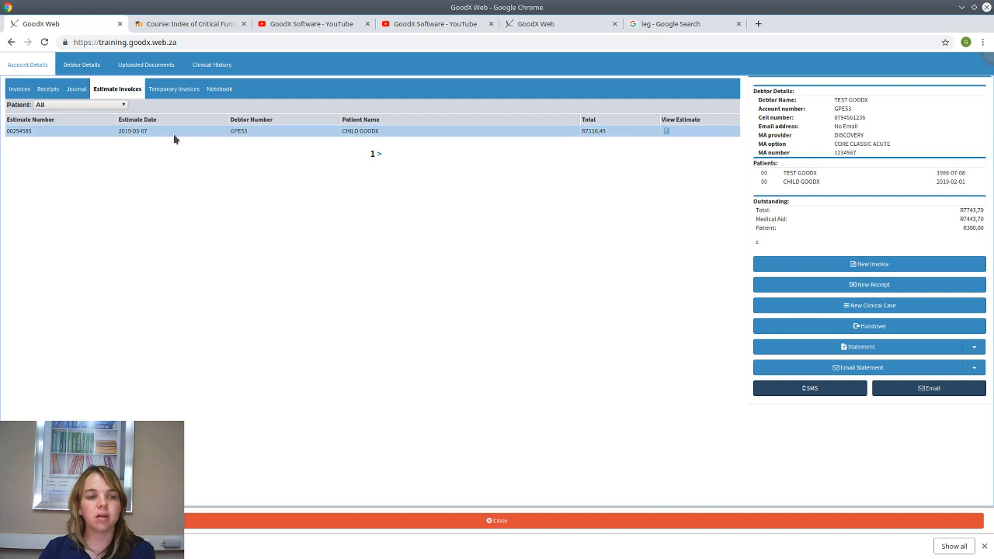
left_click(21, 92)
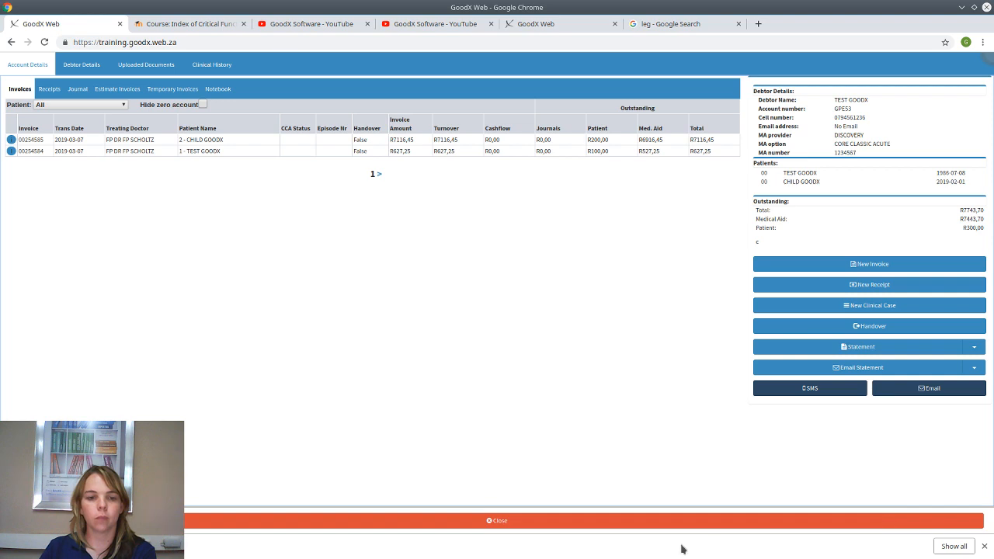
left_click(511, 522)
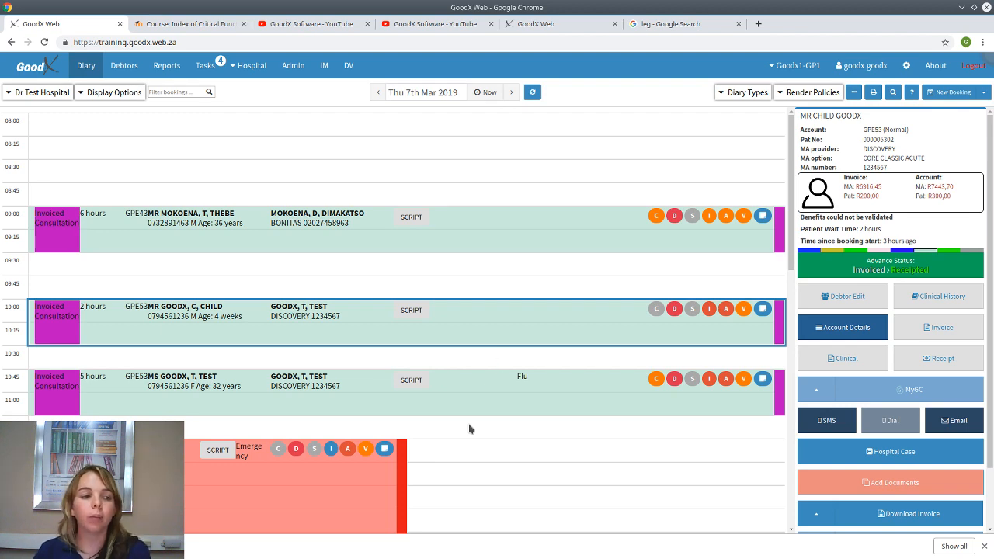
Create a 30-minute Consultation booking at 08:30 on 2019-03-07 for the child patient under the test debtor.
double_click(340, 167)
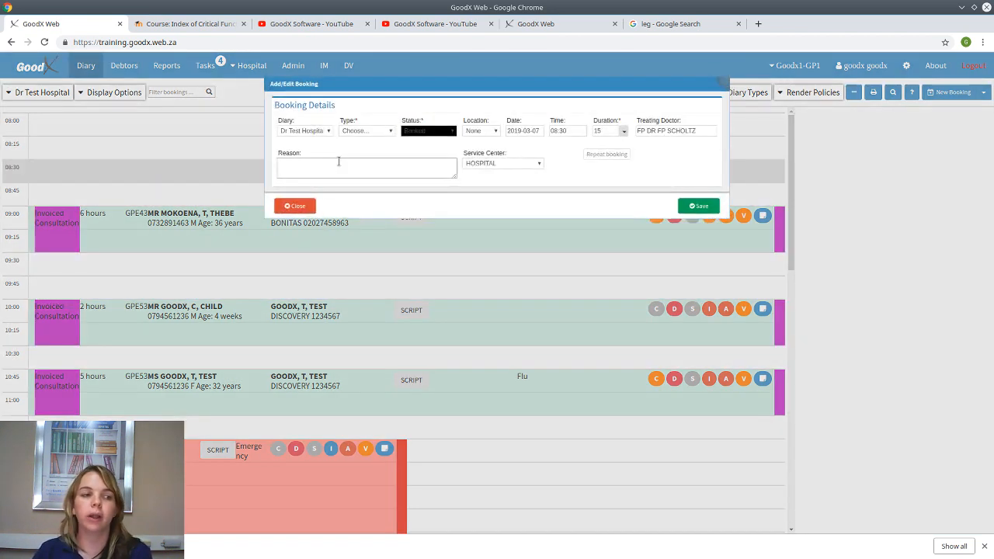
left_click(365, 130)
left_click(364, 162)
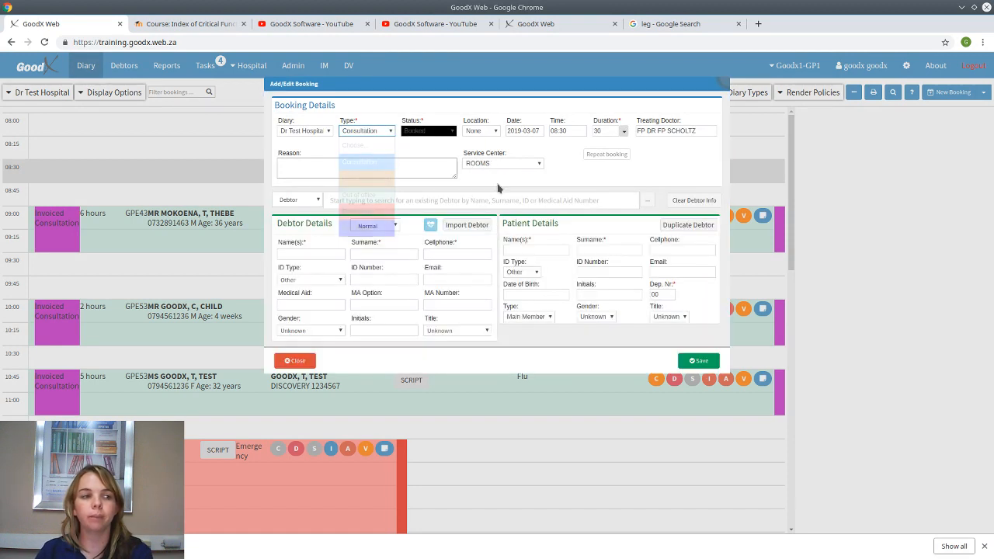
left_click(350, 200)
type("test")
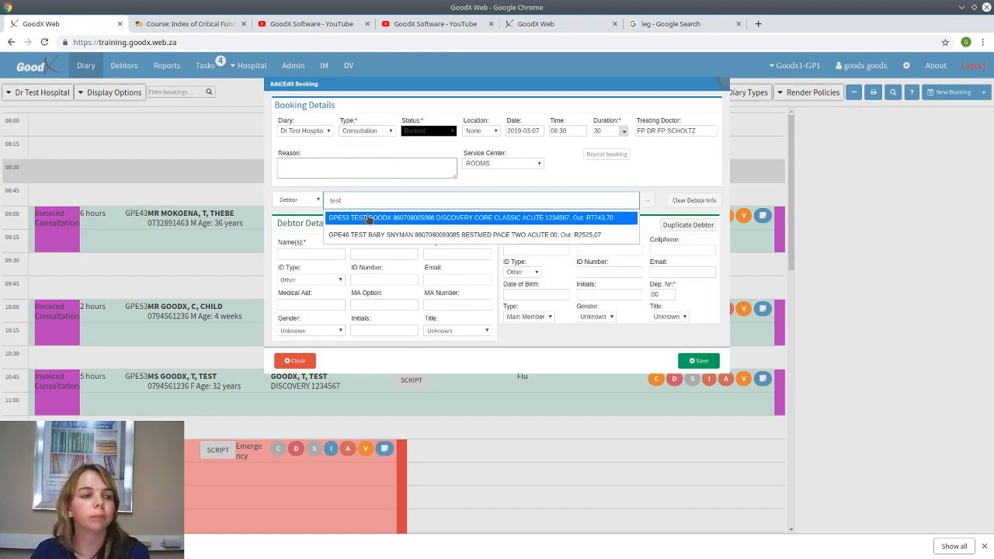
left_click(367, 218)
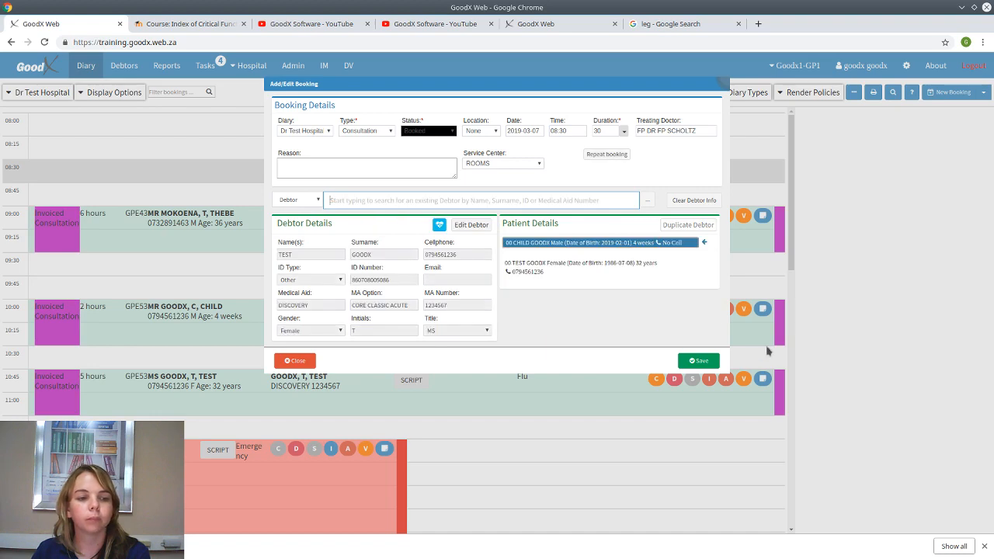
left_click(700, 361)
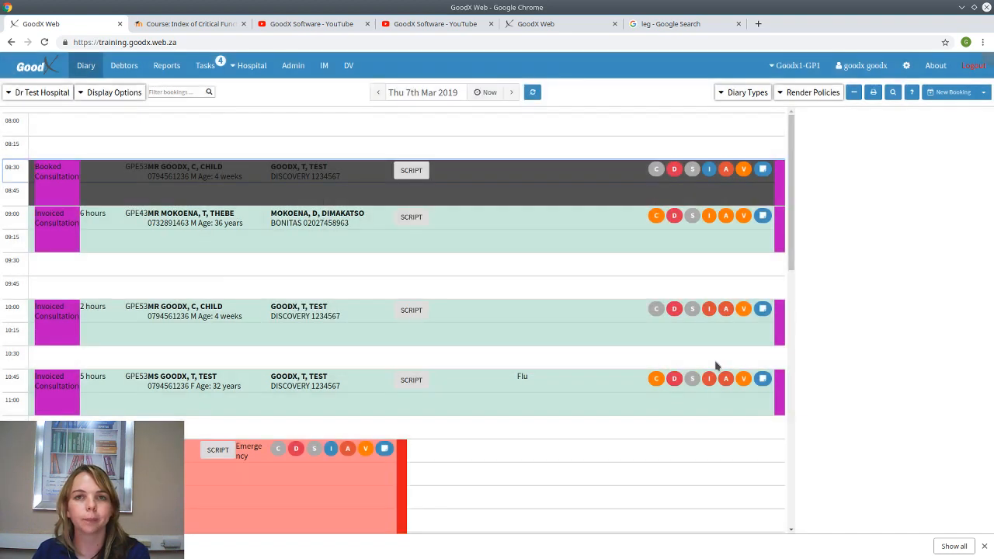
Advance the child patient's 08:30 booking through Arrived, Ready and Triaged to Treated.
left_click(481, 194)
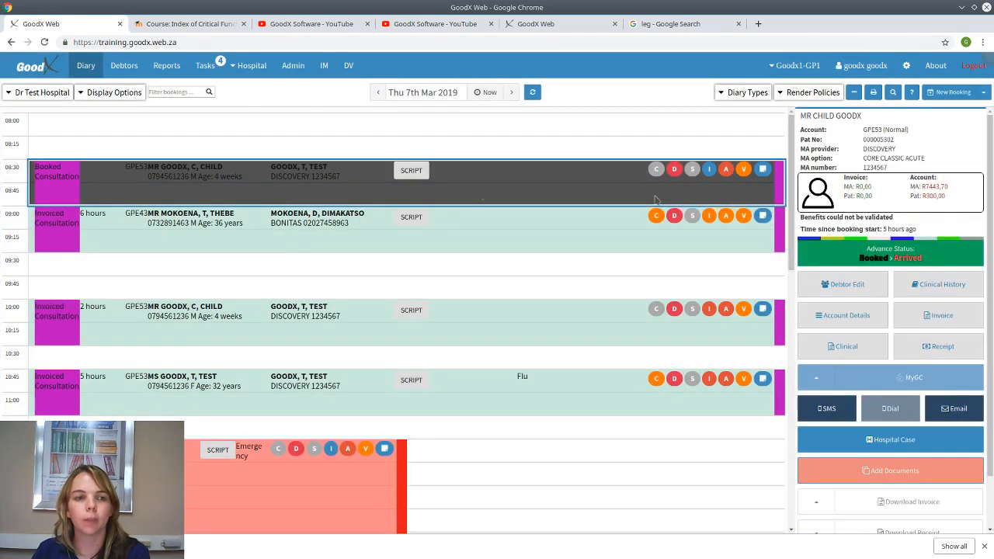
left_click(890, 250)
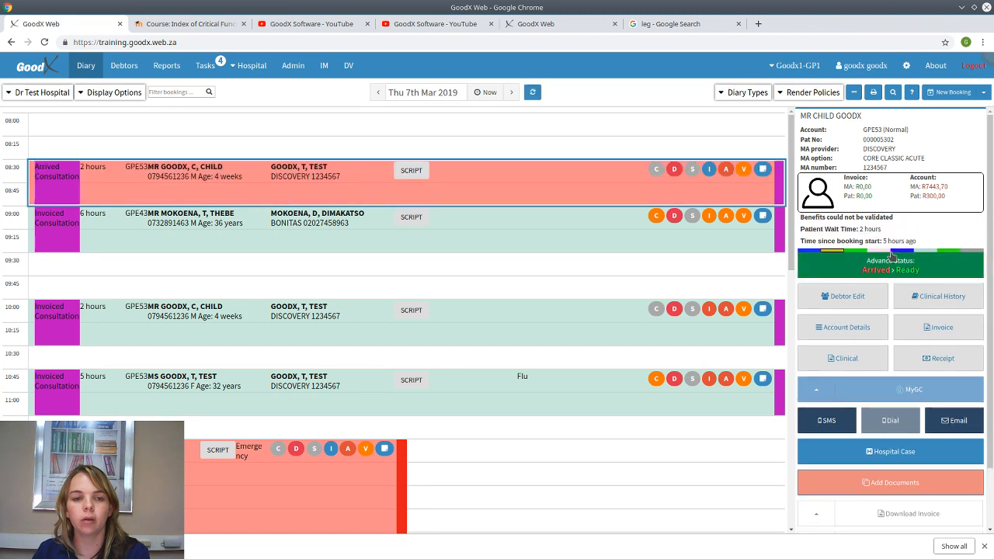
left_click(899, 260)
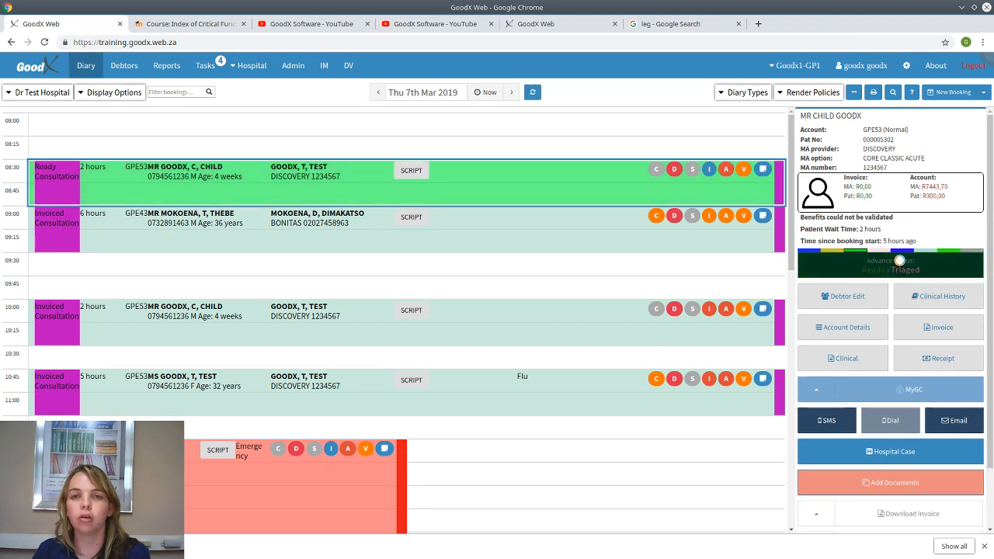
left_click(899, 260)
left_click(899, 260)
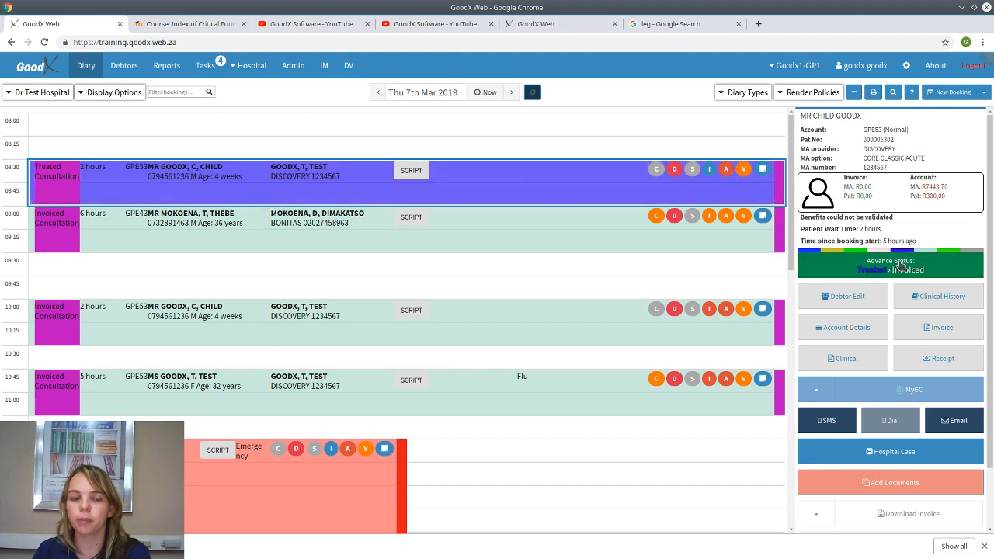
Open the invoice for the child's 08:30 booking and enter z00.00 as the first line's diagnosis.
left_click(973, 333)
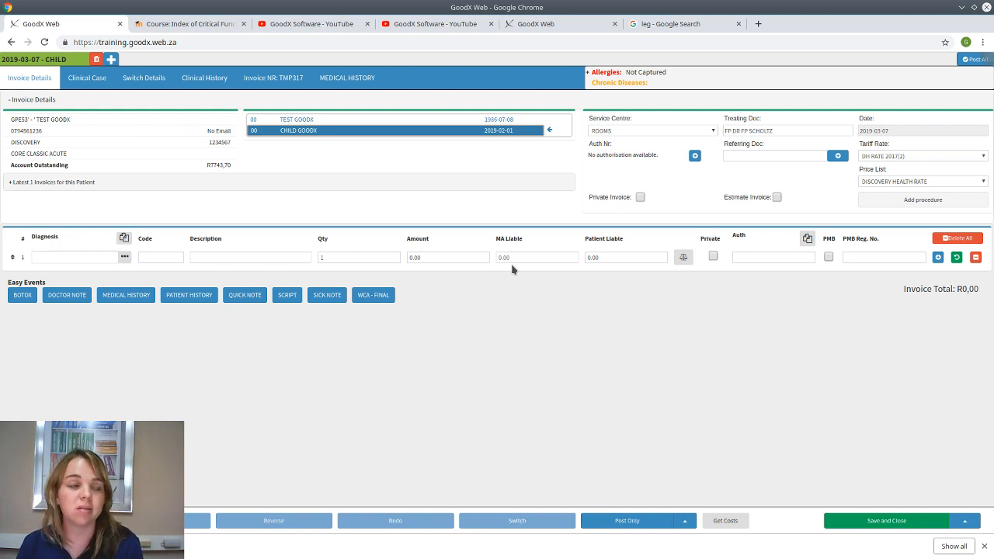
type("z00.")
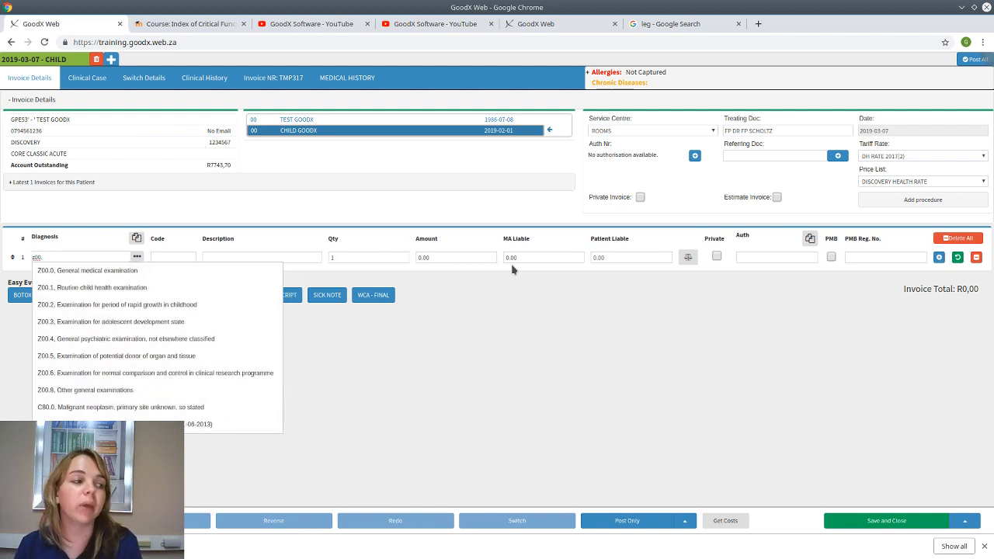
key("Tab")
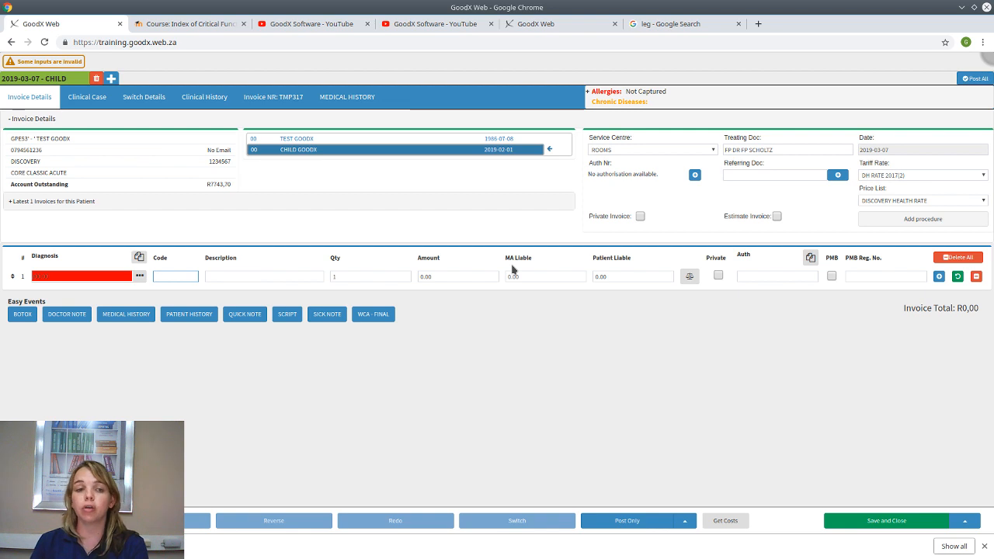
Try adding the Flu Injection and first visit macros through the procedure search, and discard the added codes.
left_click(922, 221)
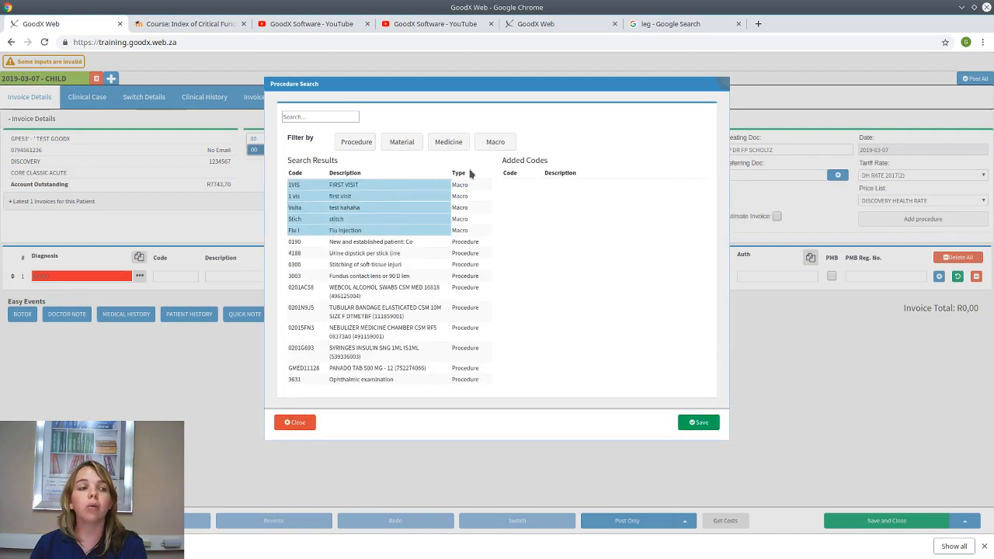
left_click(498, 145)
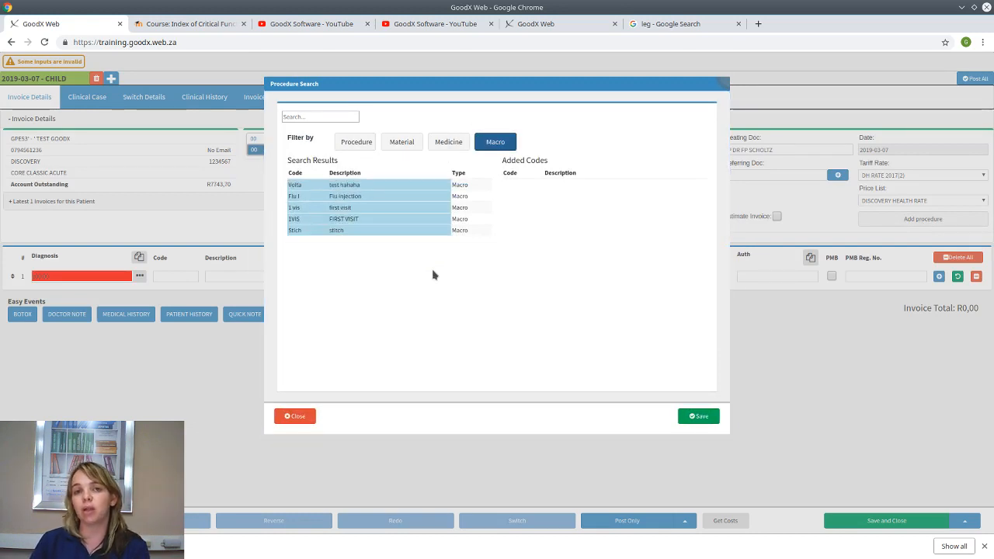
double_click(343, 198)
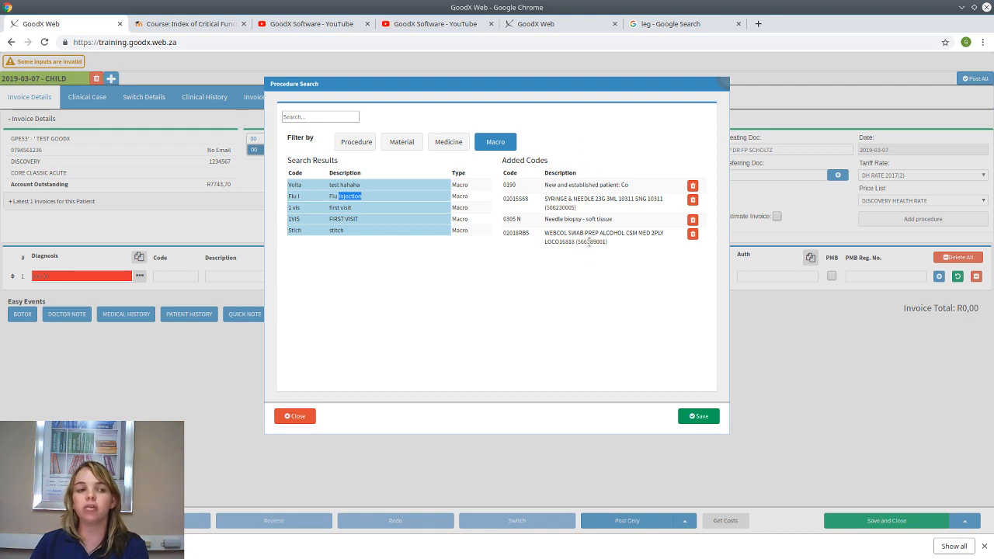
double_click(352, 208)
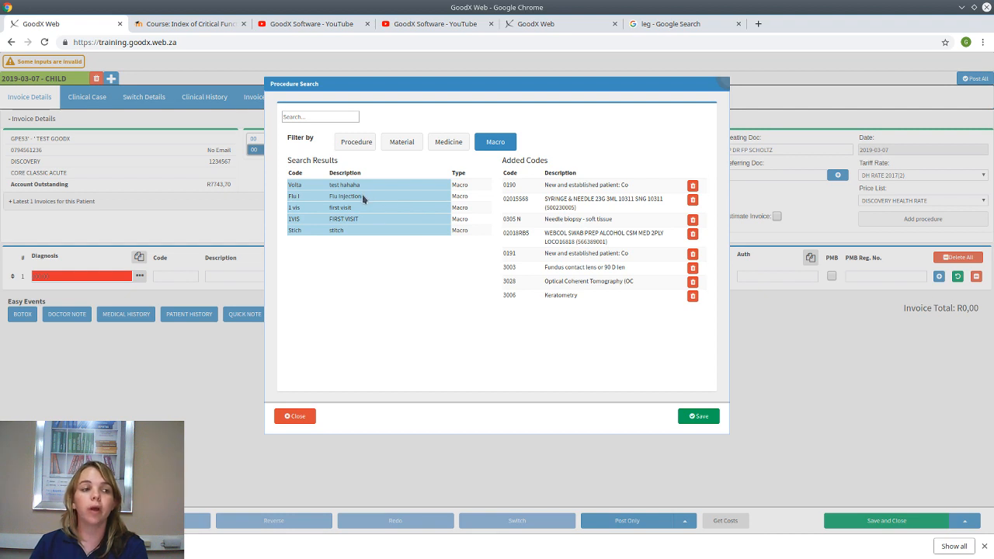
left_click(298, 418)
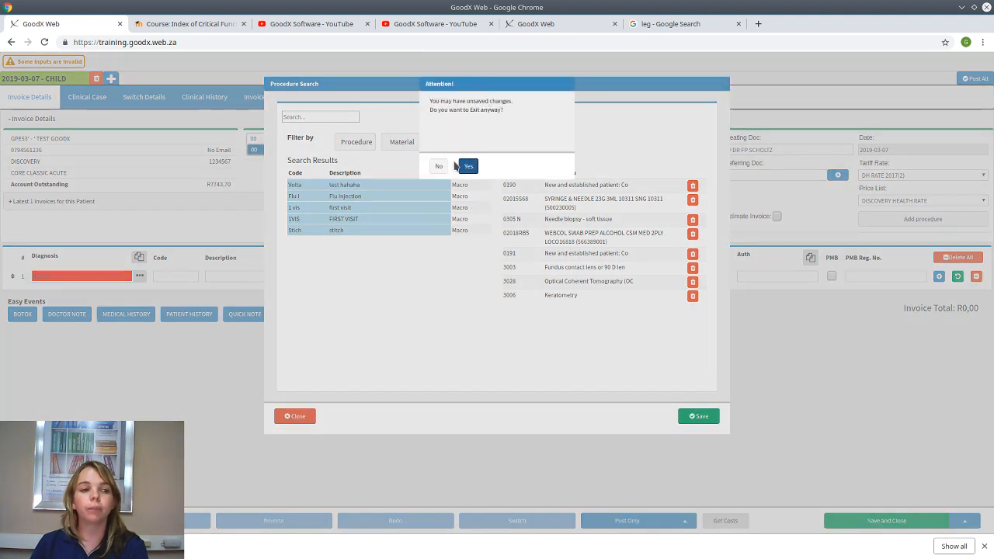
left_click(469, 167)
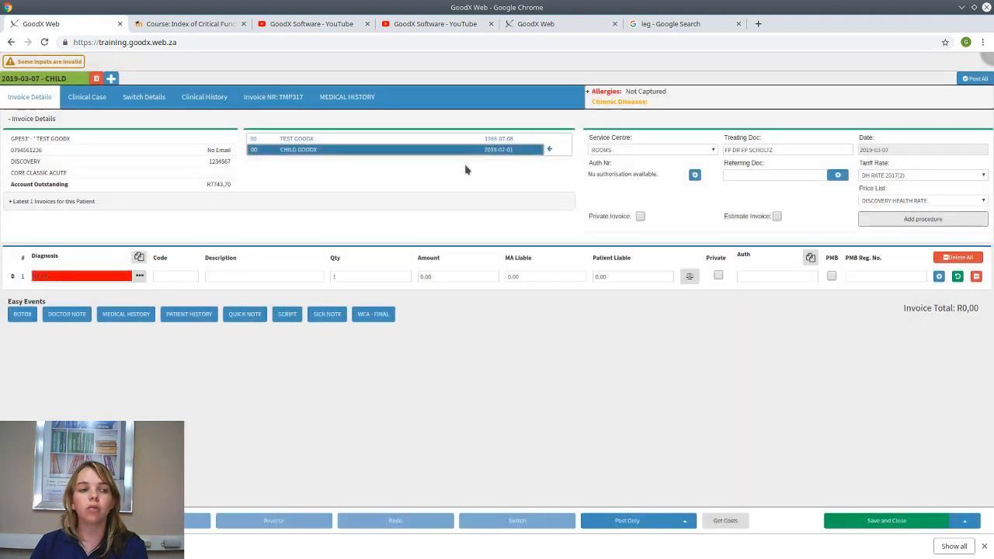
Add the Flu Injection macro through the procedure code of the invoice's first line, using diagnosis Z00.0.
left_click(66, 276)
key("Tab")
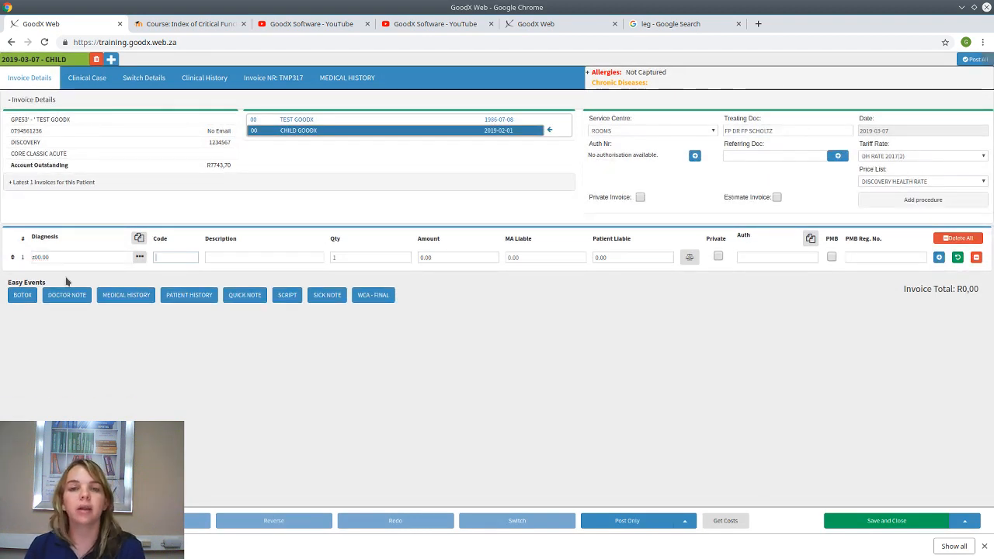
type("flu")
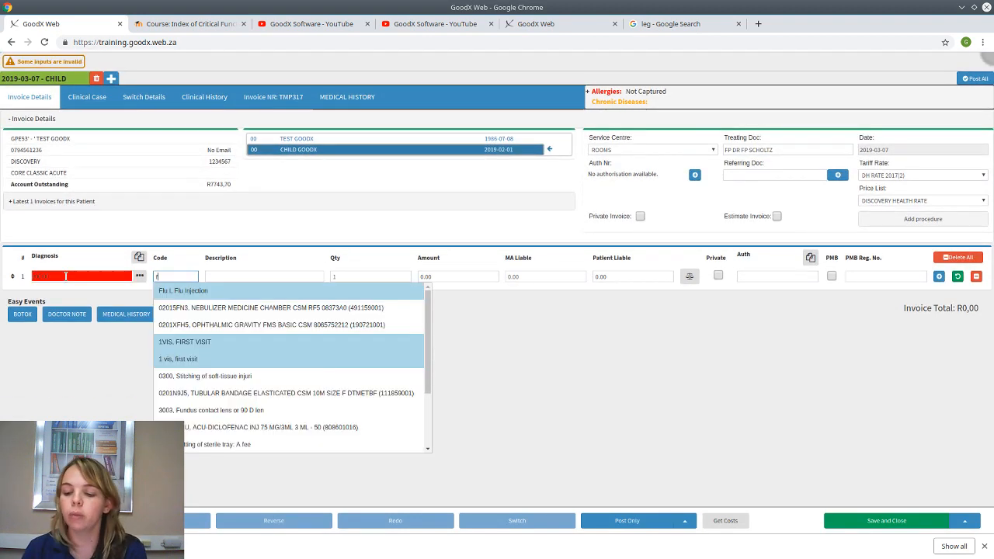
left_click(187, 292)
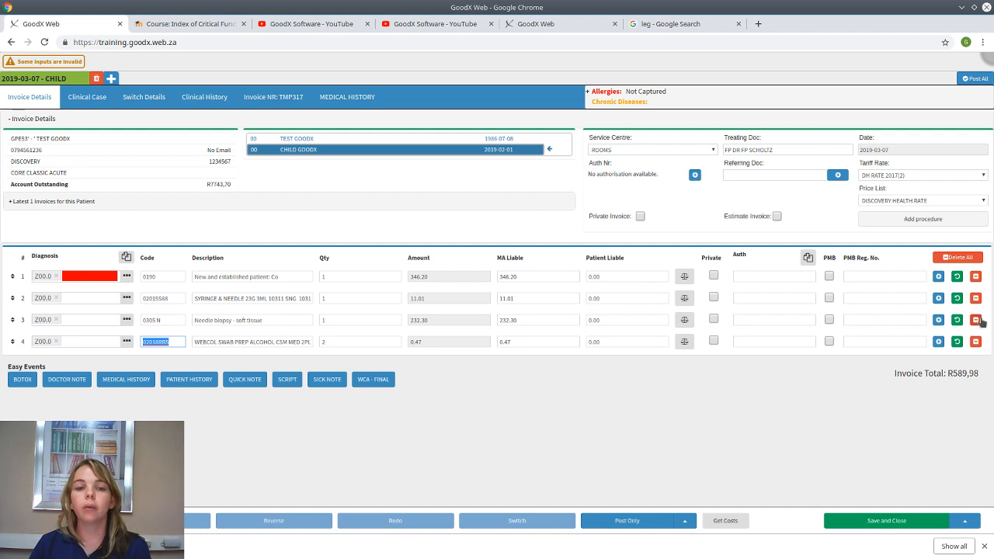
Remove the needle biopsy line from the invoice and set the WEBCOL alcohol swab quantity to 3.
left_click(976, 319)
left_click(358, 320)
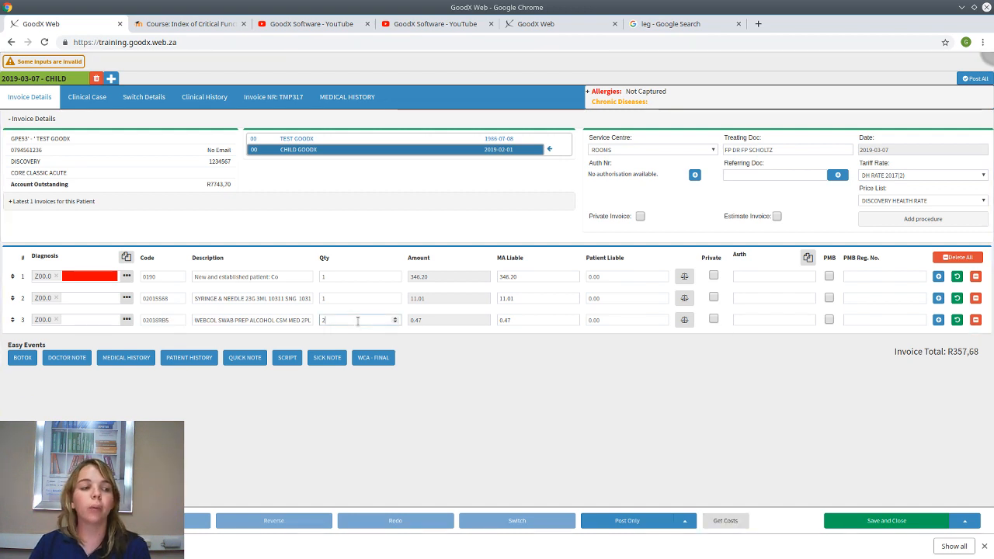
key("BackSpace")
type("3")
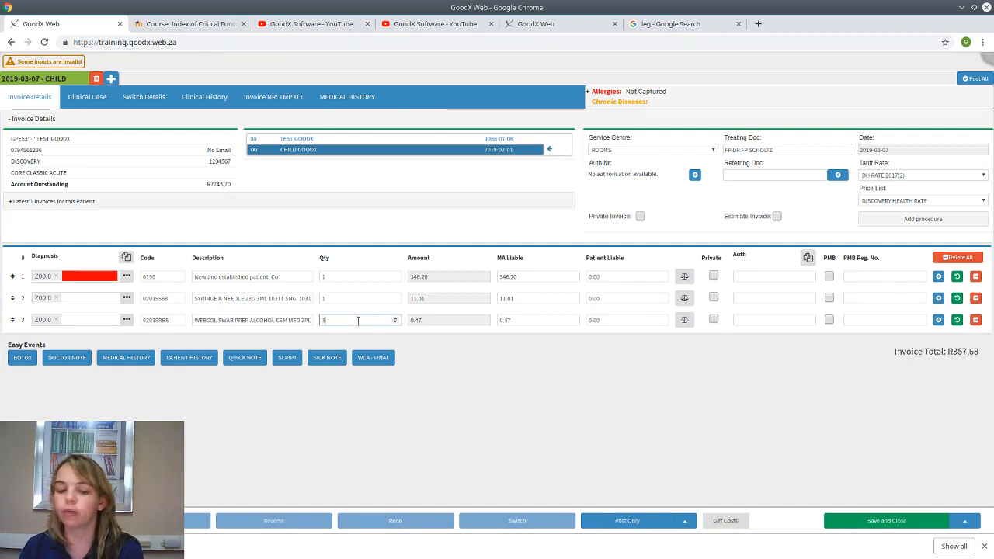
key("Tab")
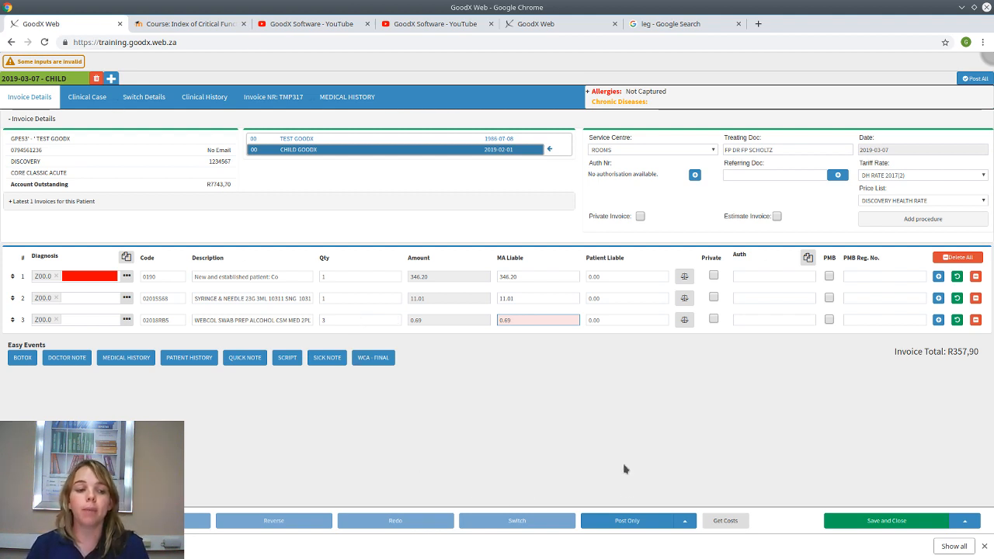
Post the child's flu injection invoice without switching it, and deselect the booking in the diary.
left_click(629, 522)
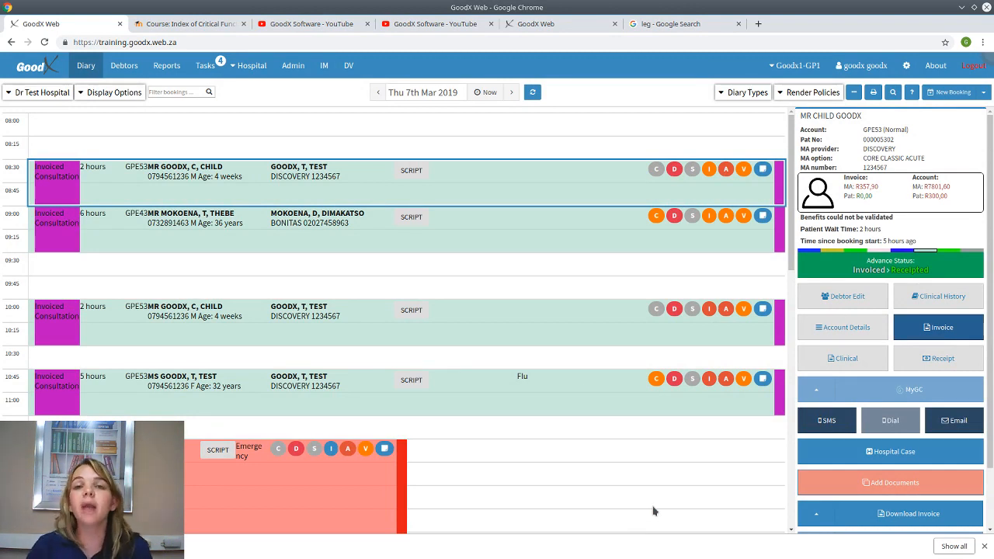
left_click(567, 153)
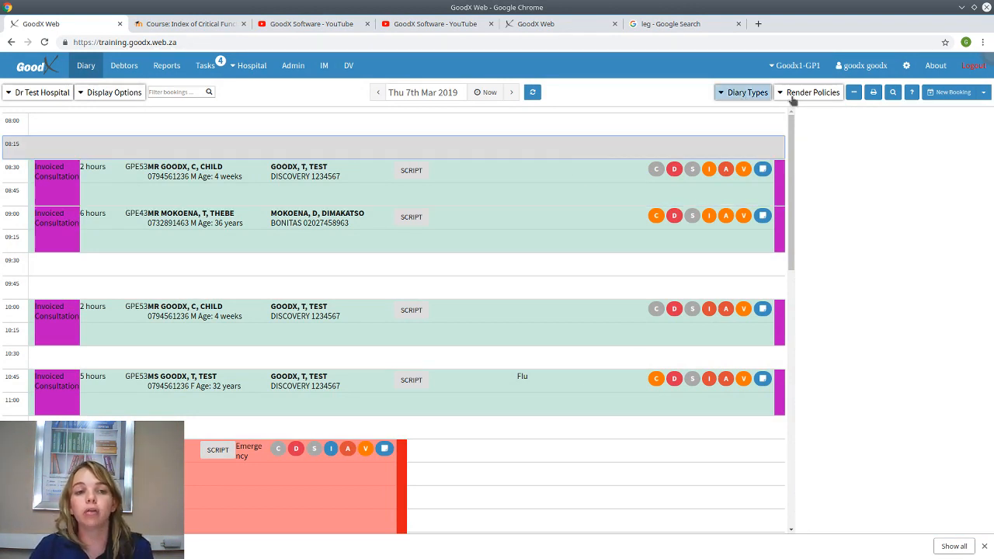
Open the billing macro settings and examine the billing codes of the "1 vis, first visit" macro.
left_click(907, 66)
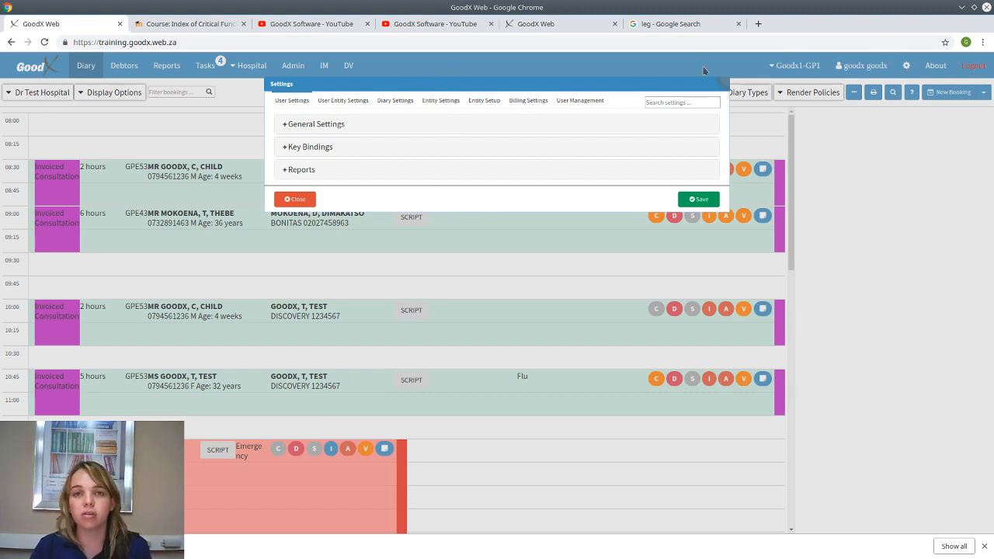
left_click(533, 106)
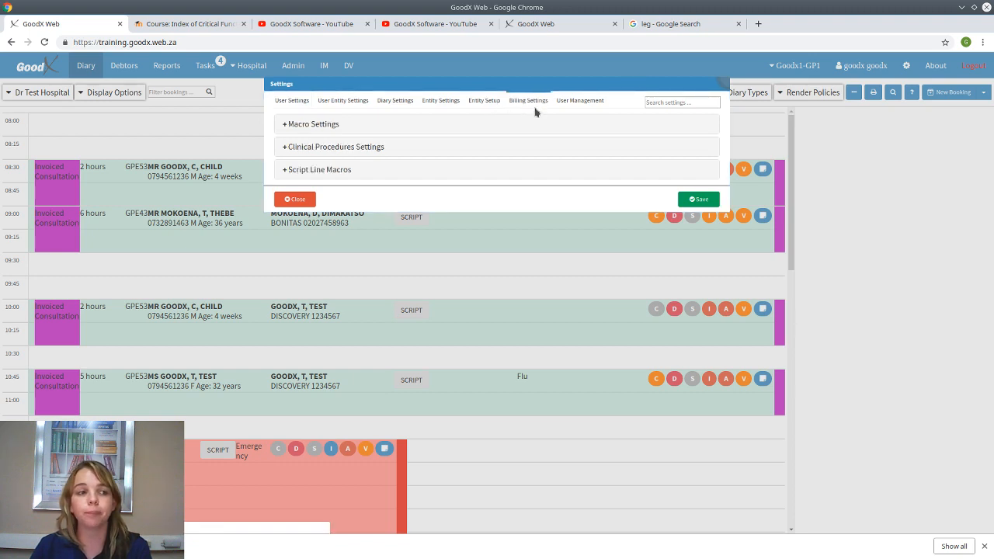
left_click(320, 124)
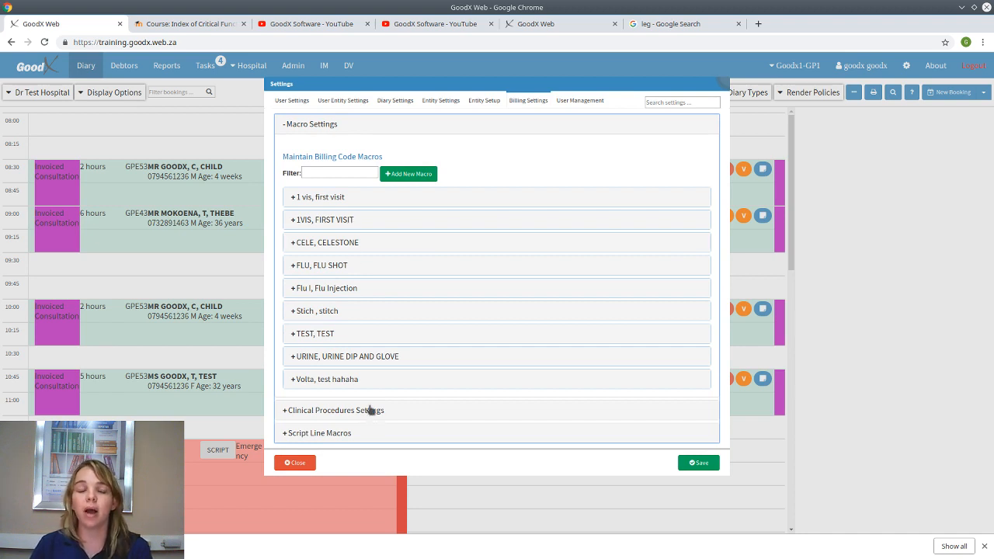
left_click(335, 199)
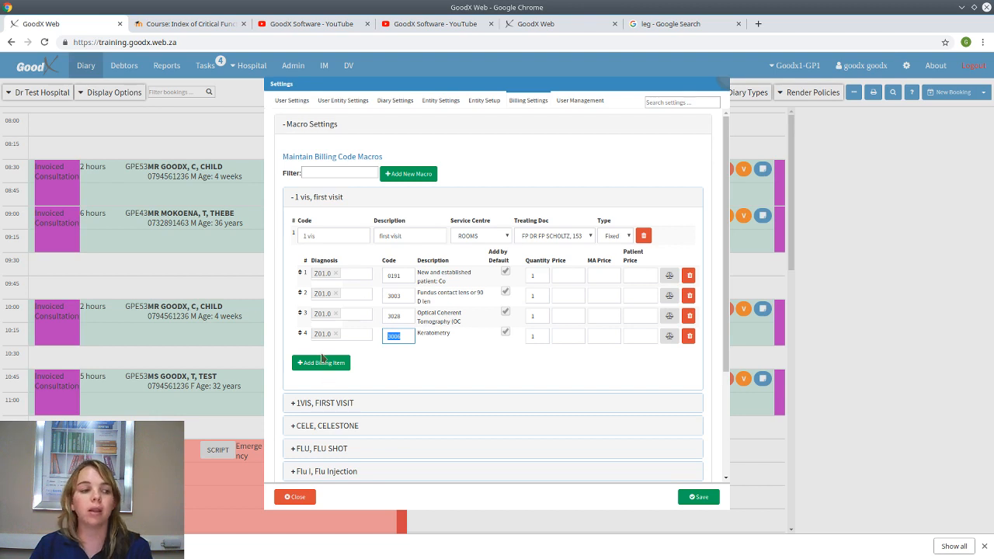
Add a new billing macro with the code head1 and the description headache.
left_click(403, 174)
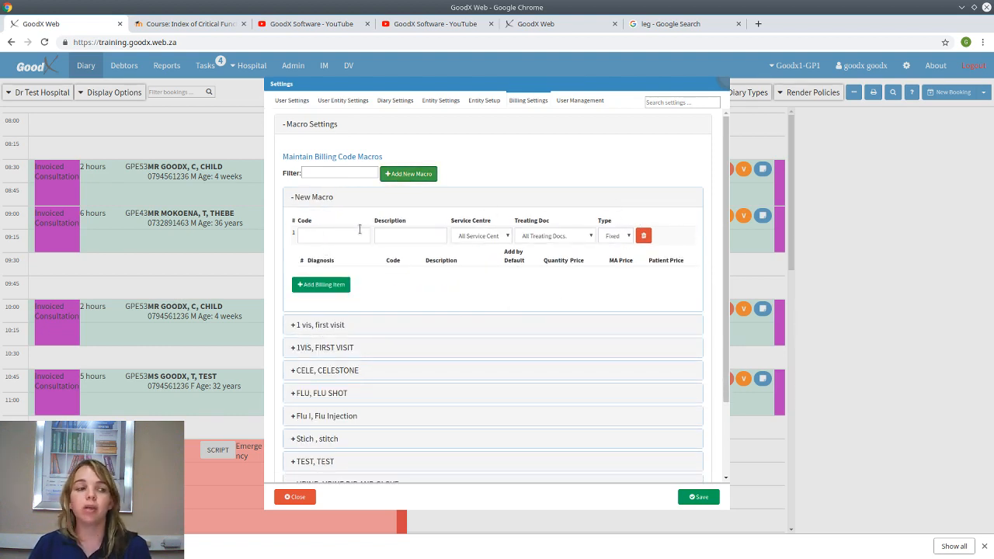
left_click(352, 238)
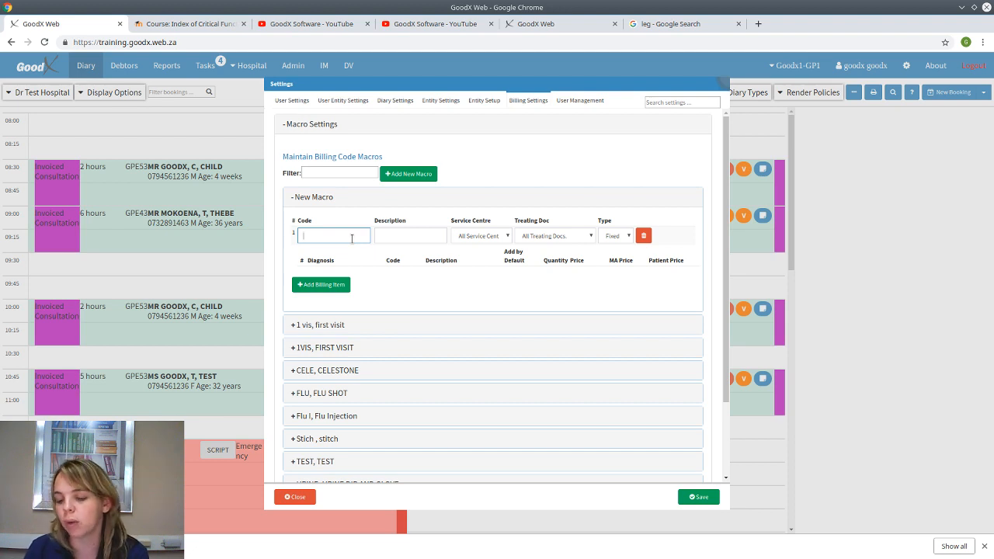
type("ead")
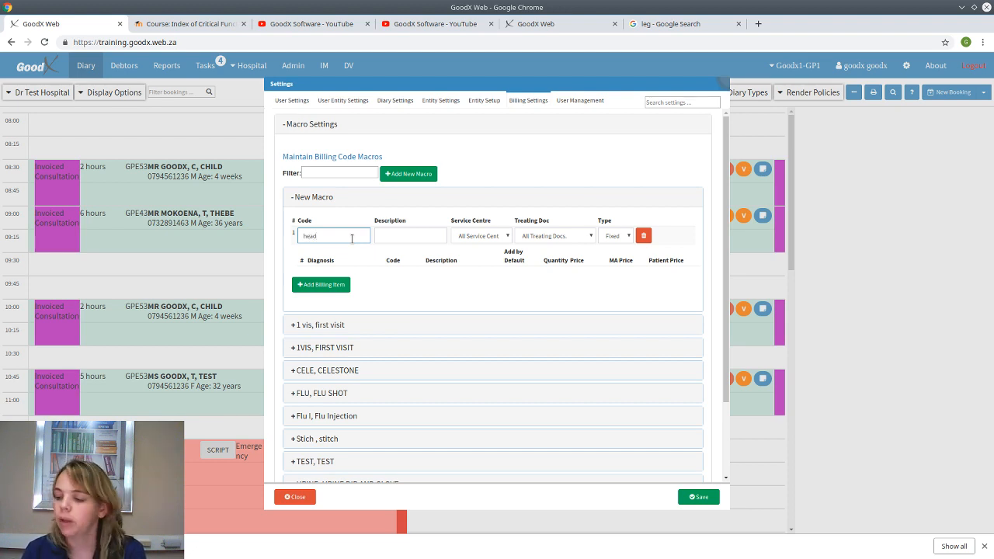
type("1")
key("Tab")
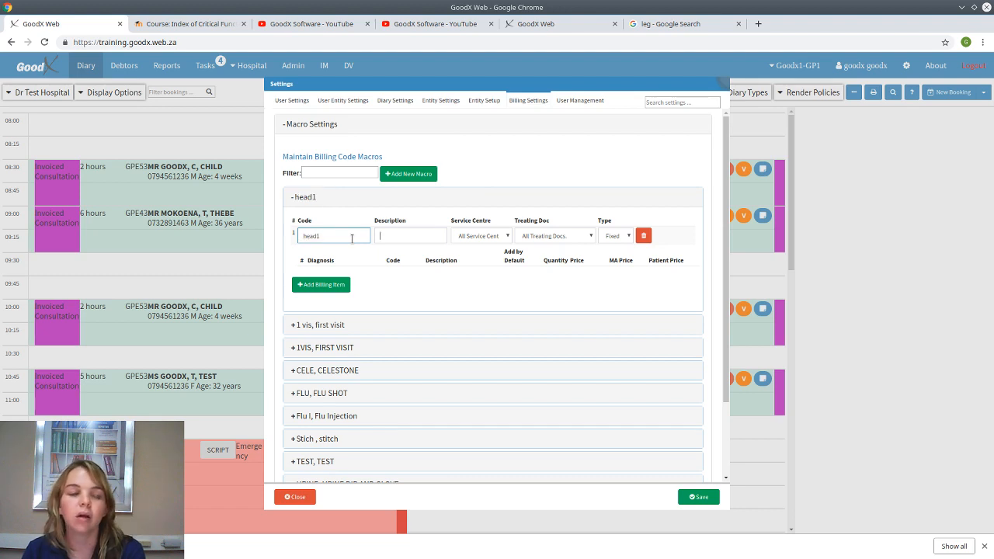
type("headac")
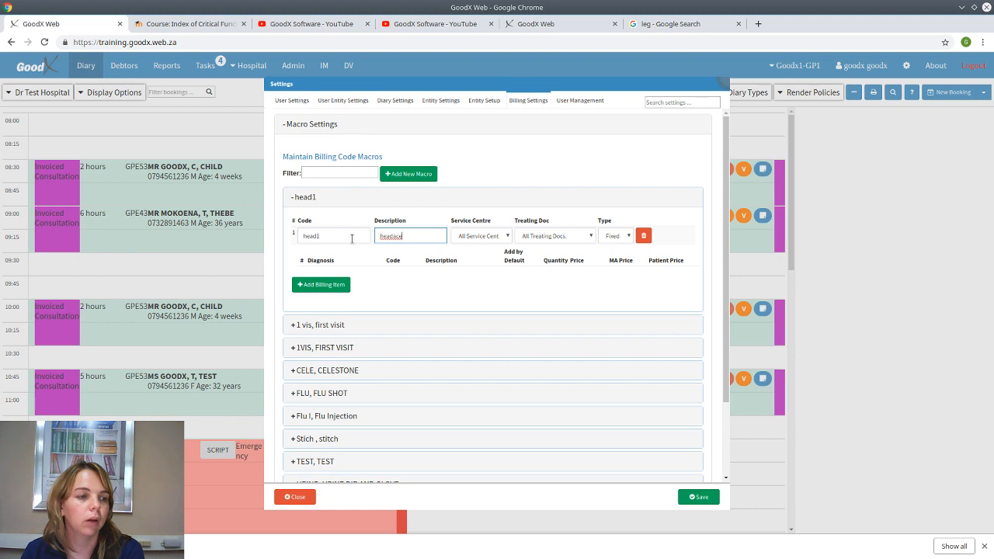
key("BackSpace")
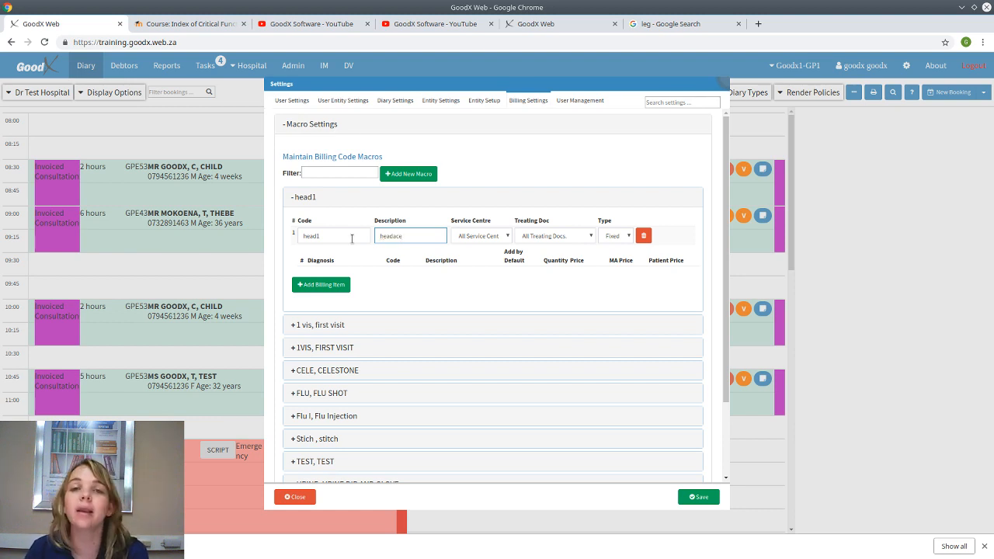
right_click(388, 238)
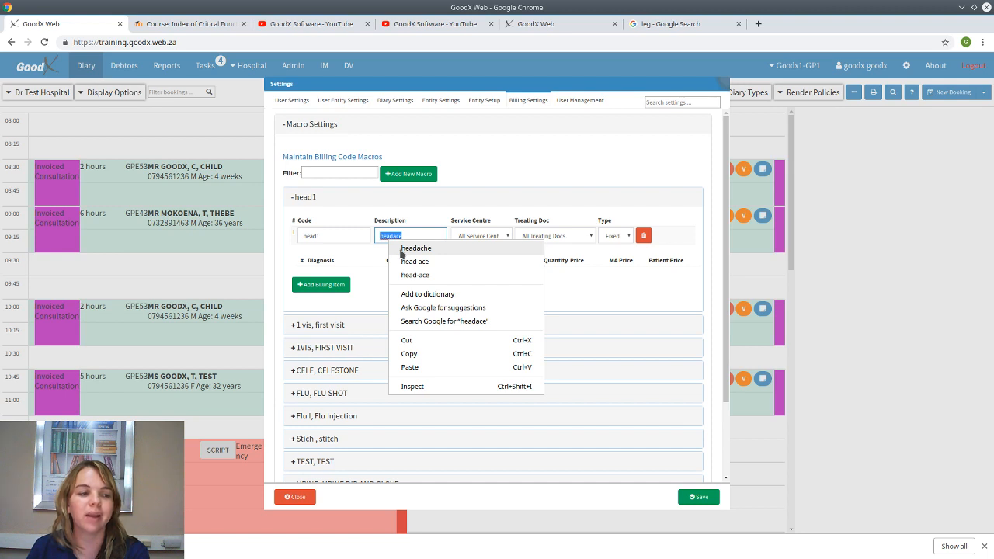
left_click(401, 248)
Set the headache macro's service centre to ROOMS, choose the first listed treating doctor, and use the Fixed type.
left_click(487, 236)
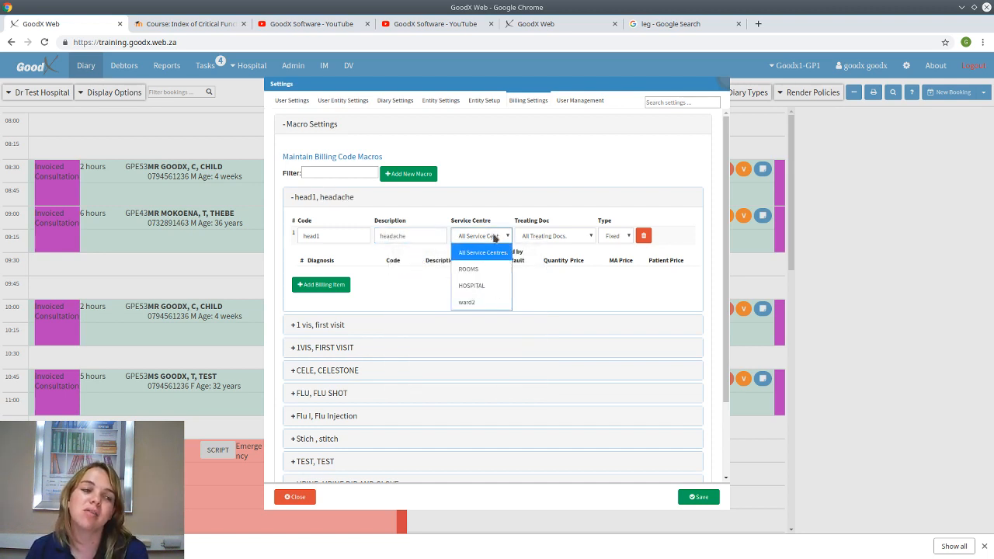
left_click(492, 269)
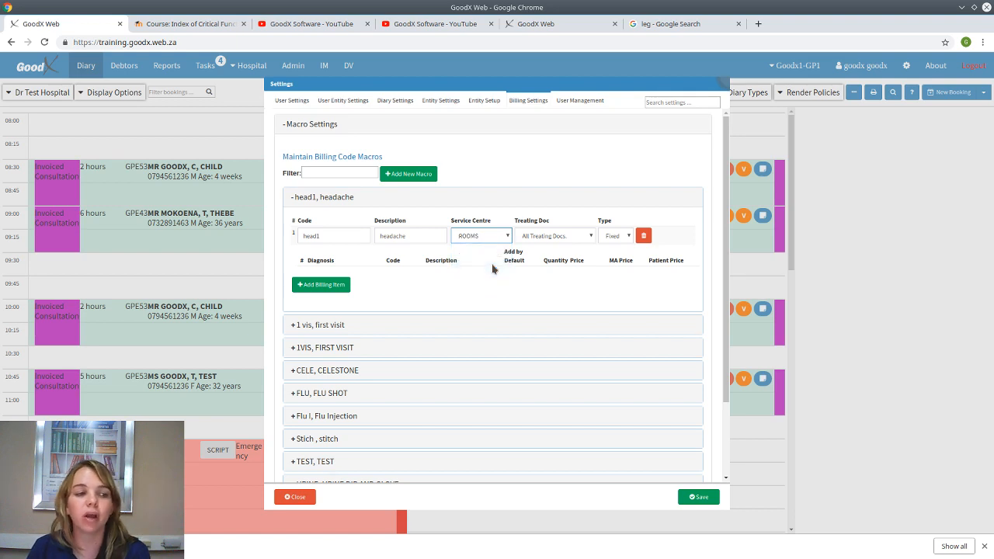
left_click(578, 239)
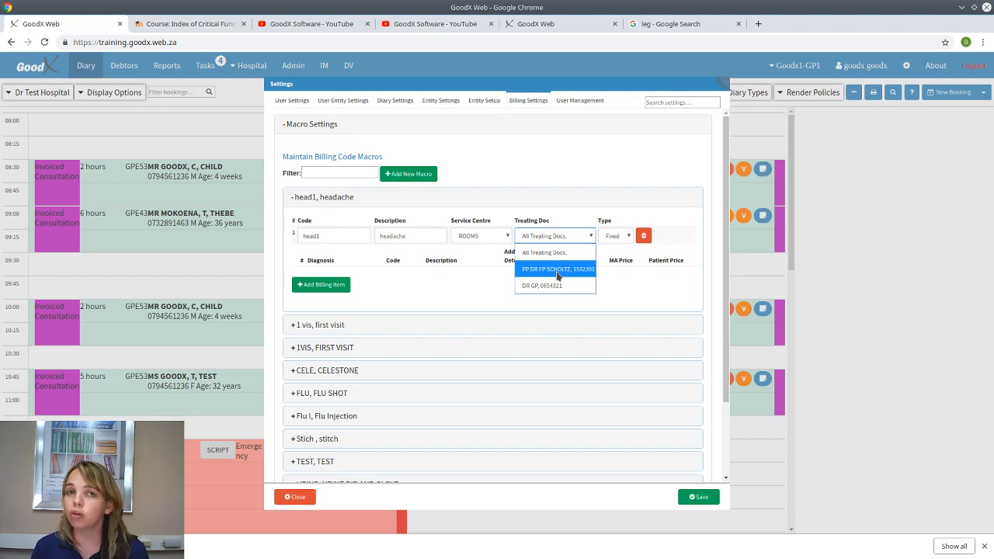
left_click(557, 269)
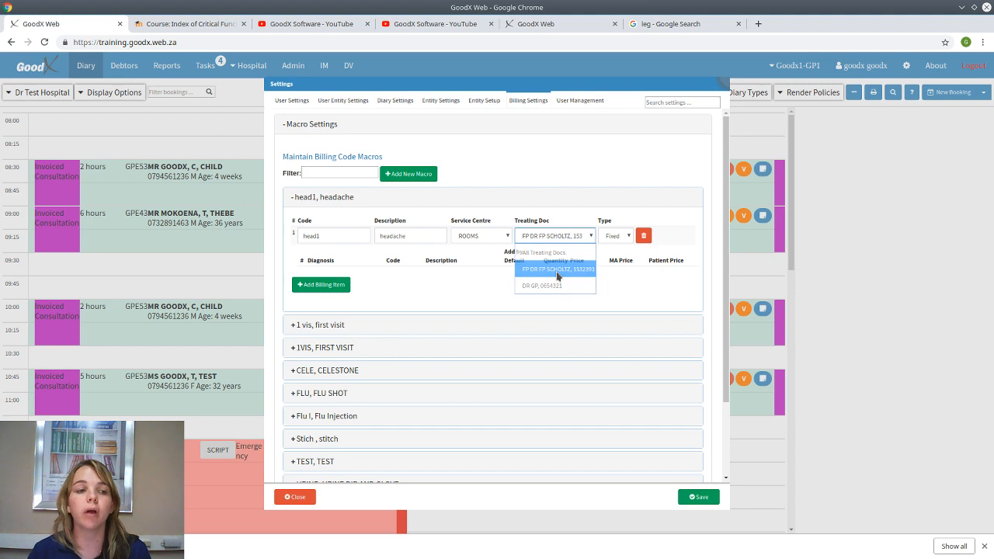
left_click(614, 236)
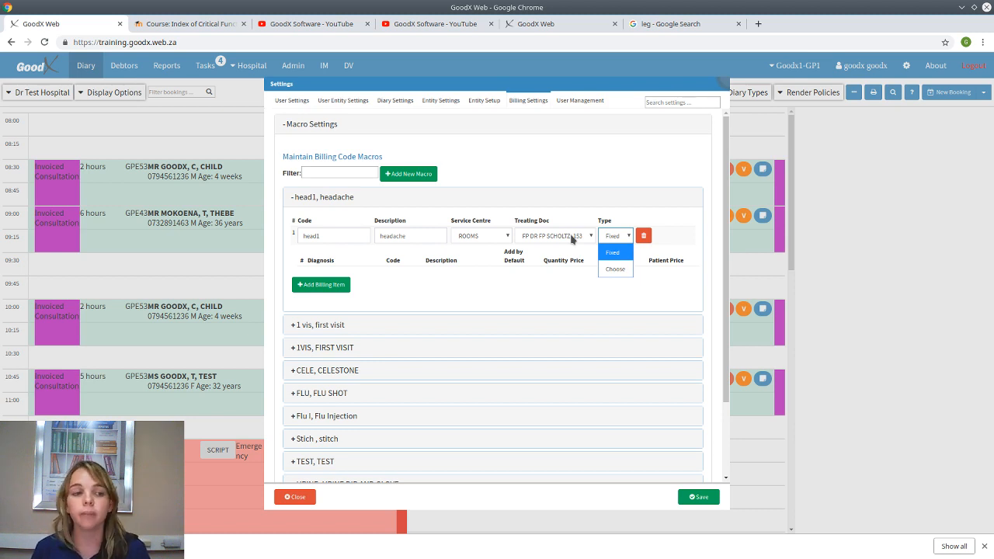
left_click(613, 252)
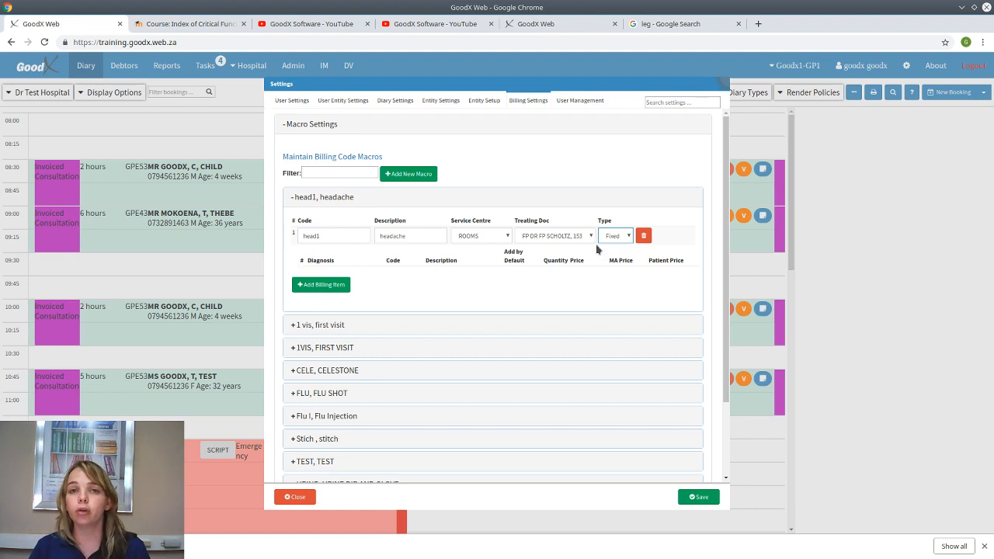
Add a first billing item to the headache macro with diagnosis Z00.0 and consultation code 0190.
left_click(310, 285)
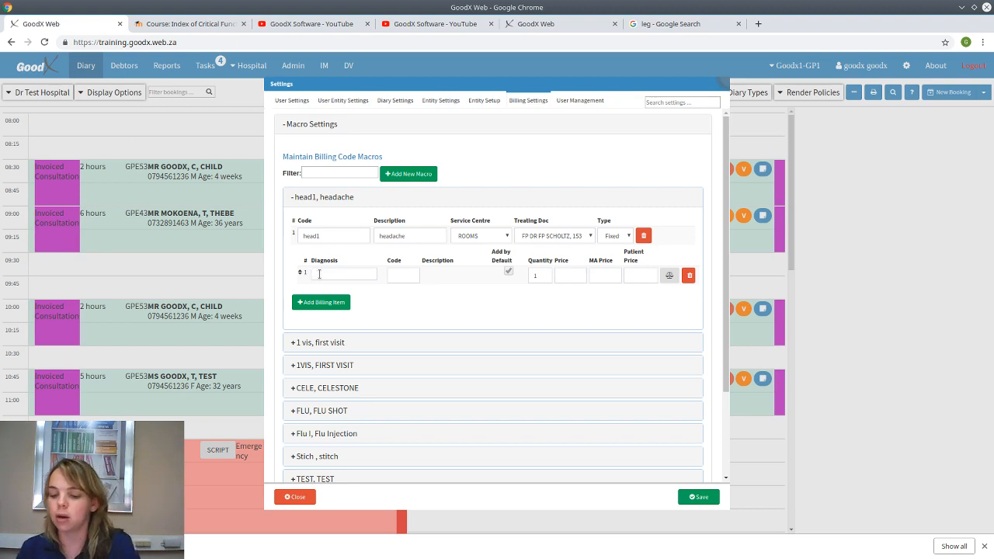
type("z00.0")
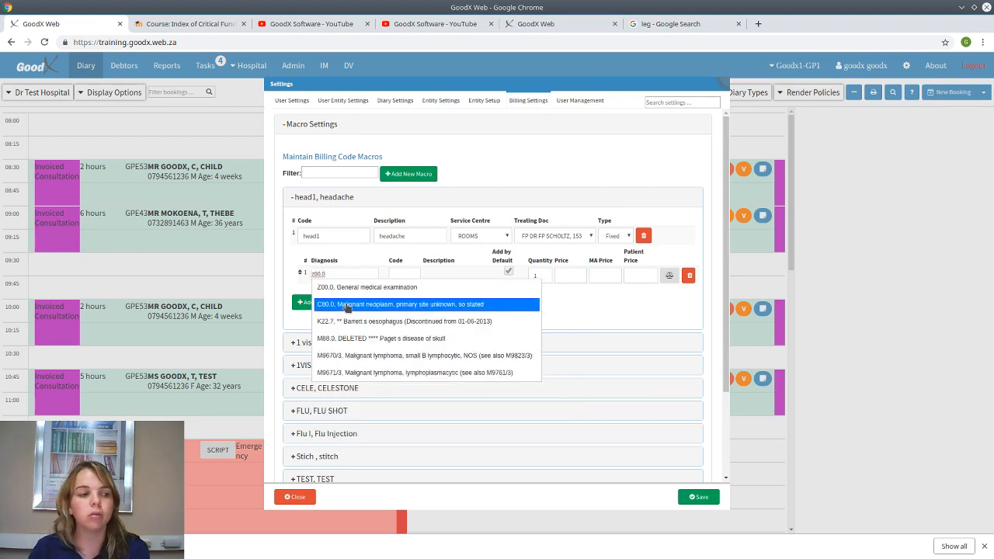
left_click(347, 288)
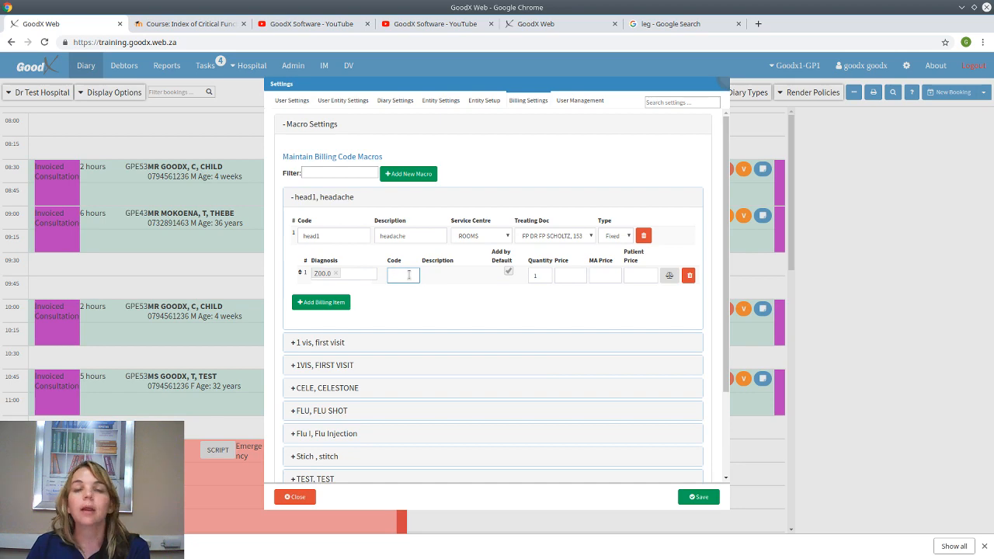
type("0190")
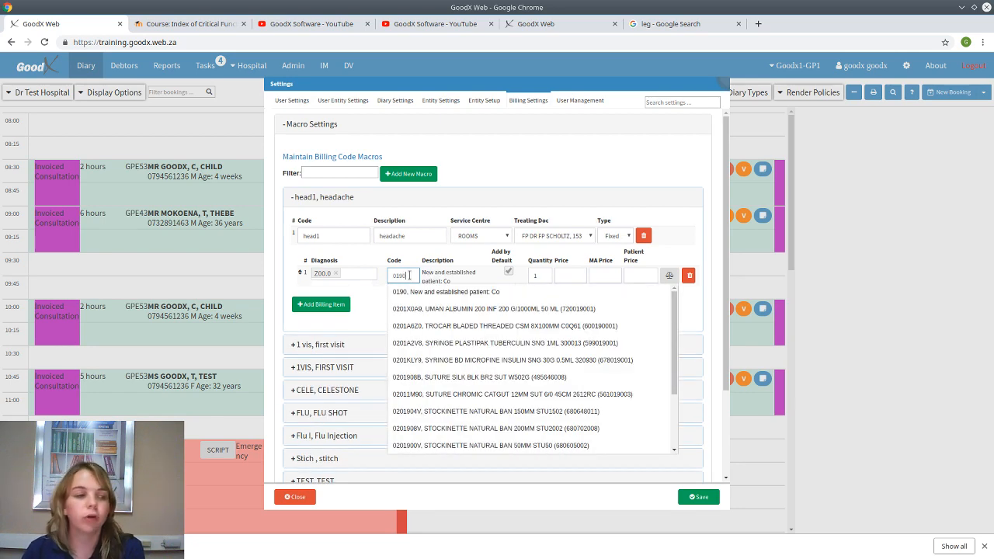
key("Tab")
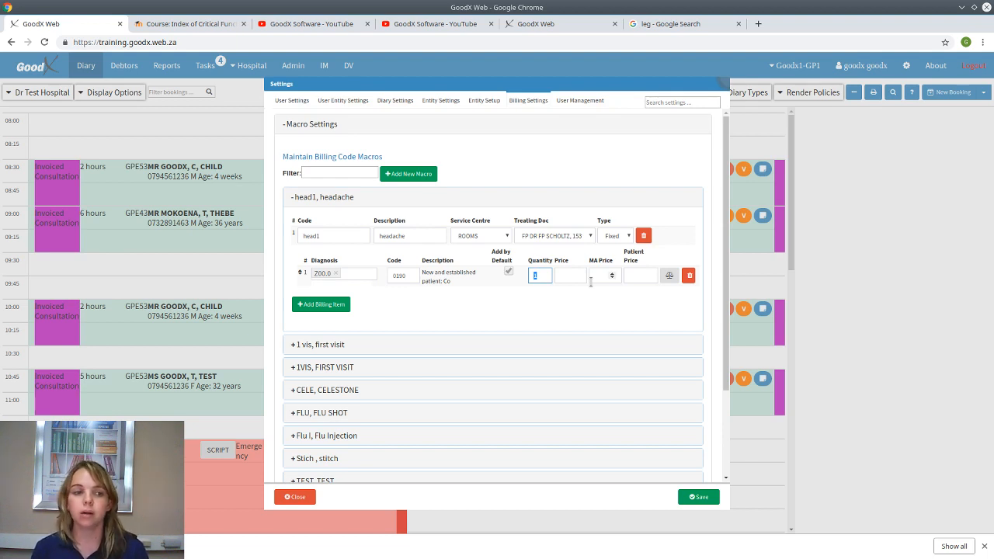
Add a VOLTAREN TAB 75 MG - 30 billing item to the headache macro with a quantity of 30.
left_click(315, 305)
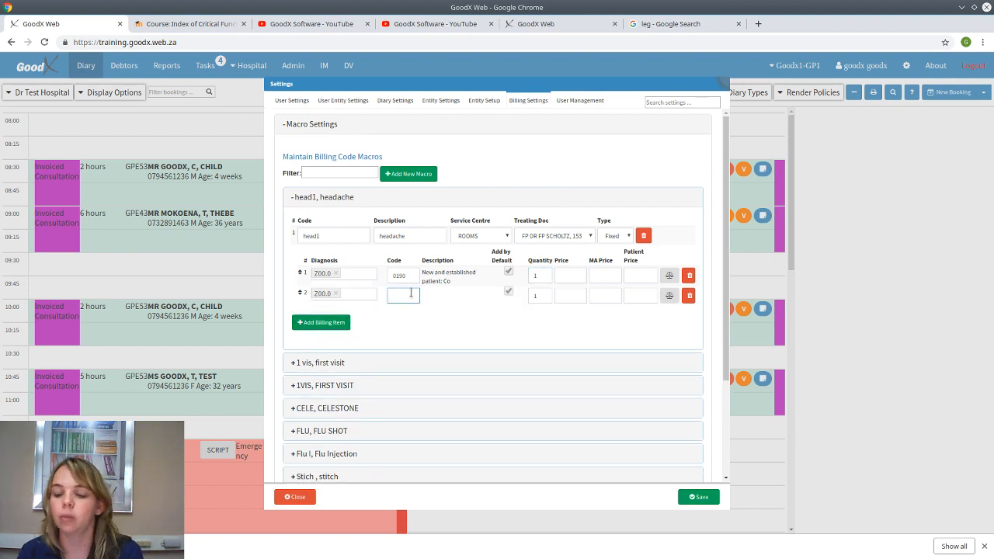
type("Voltar")
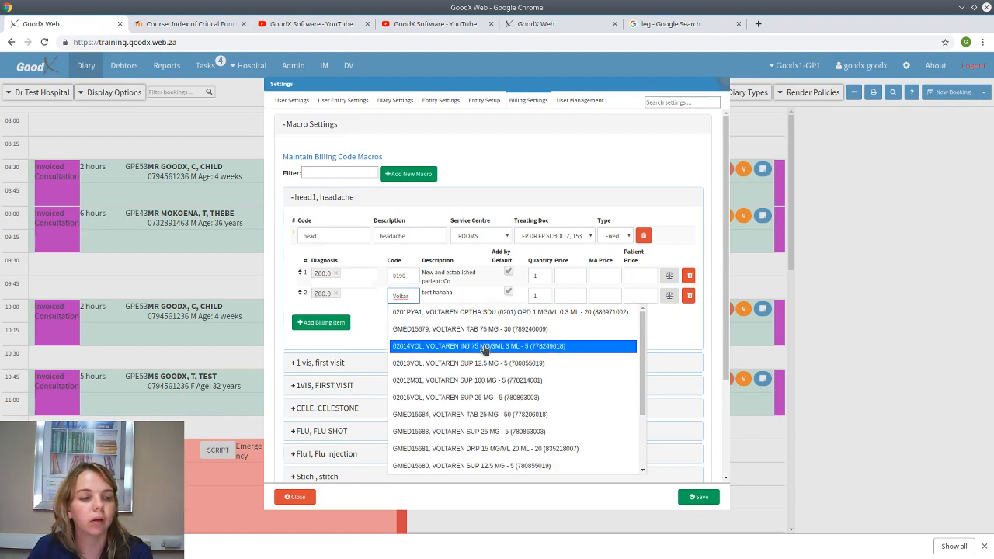
left_click(487, 330)
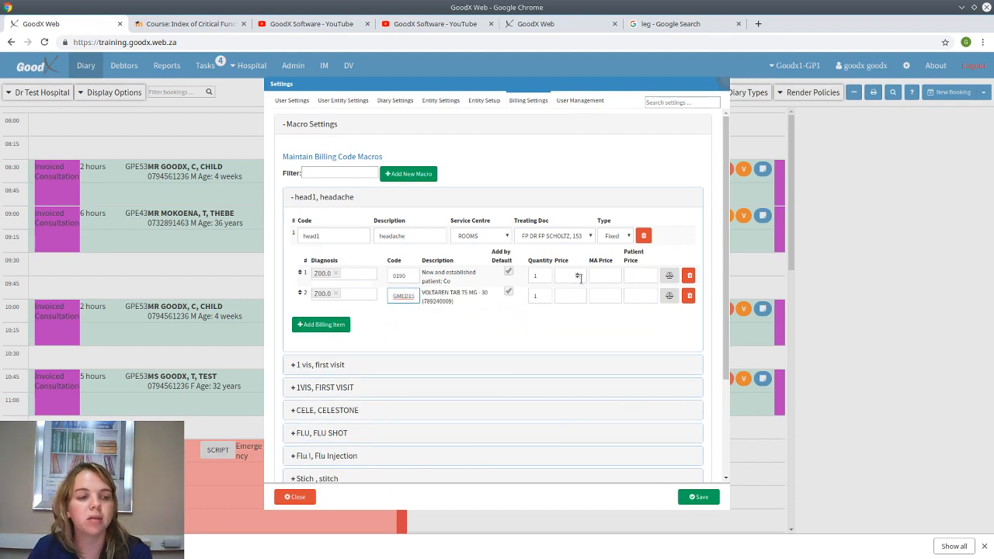
left_click(551, 295)
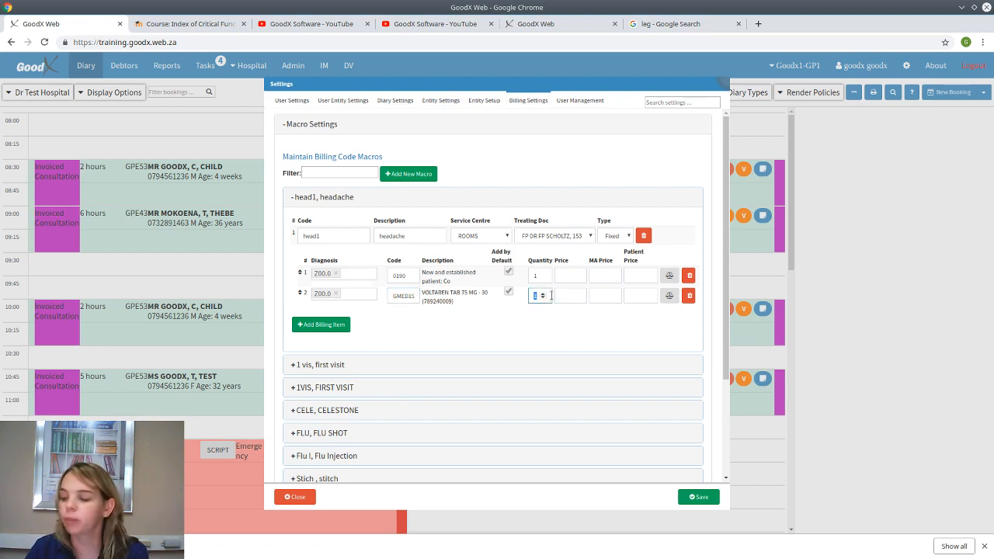
type("30")
key("Tab")
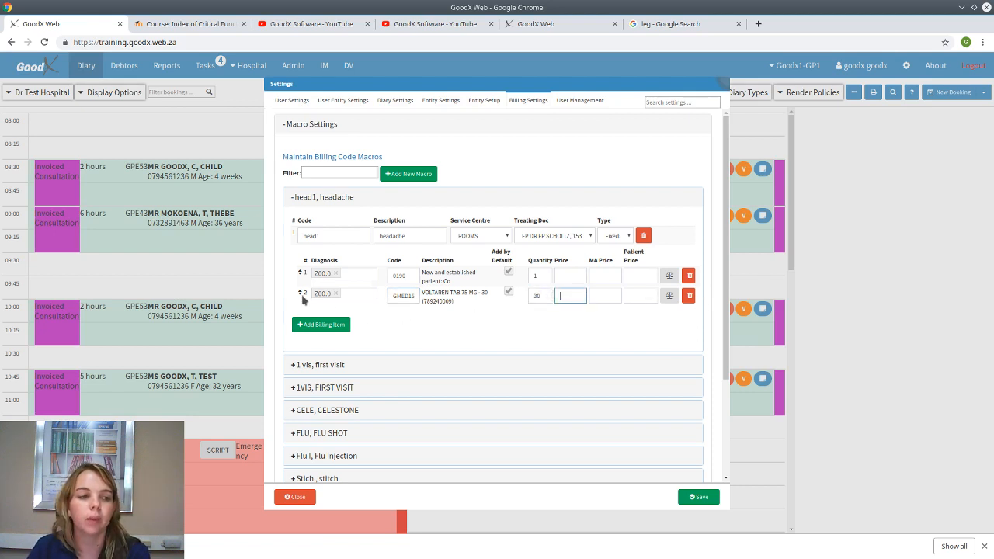
Add a billing item for the urine dipstick, code 4188, to the headache macro with its default quantity.
left_click(311, 325)
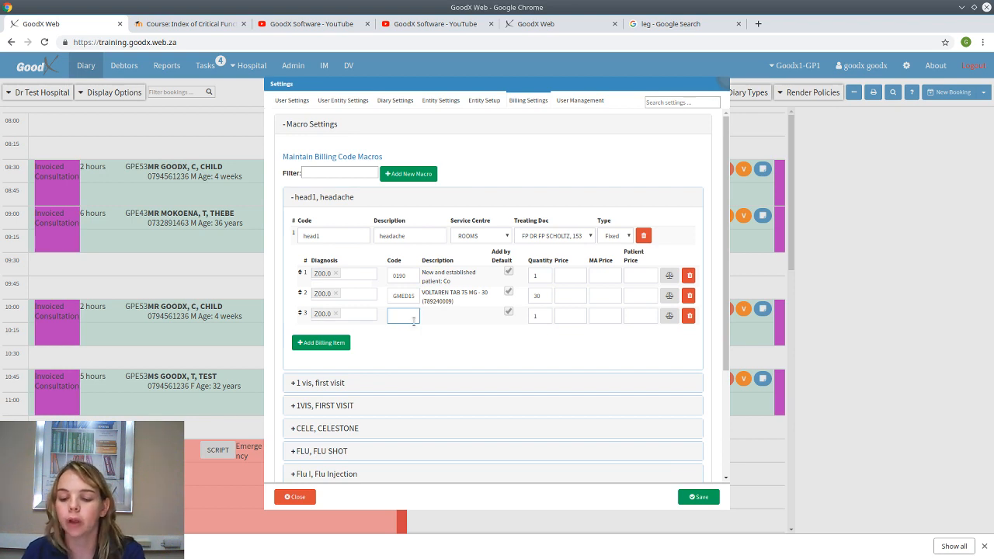
type("st")
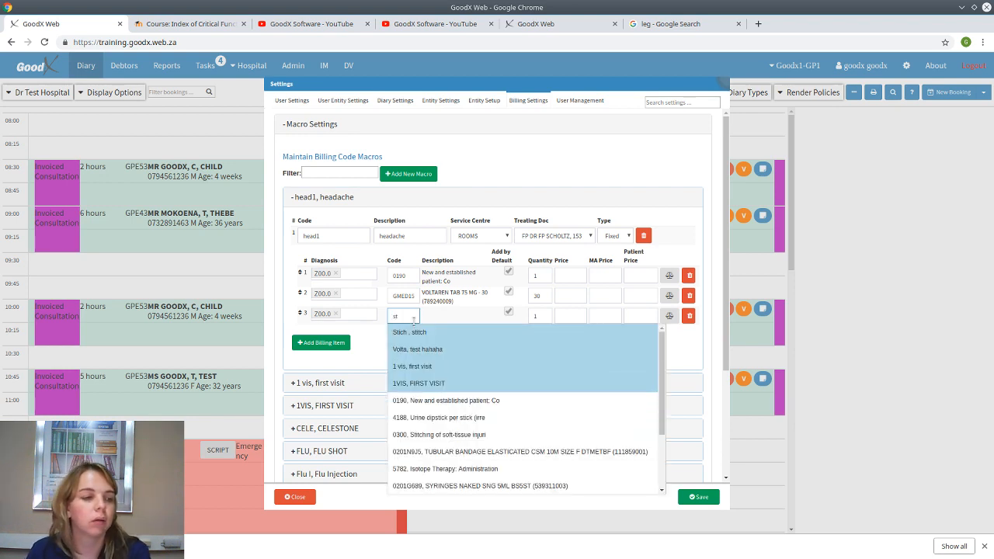
left_click(471, 419)
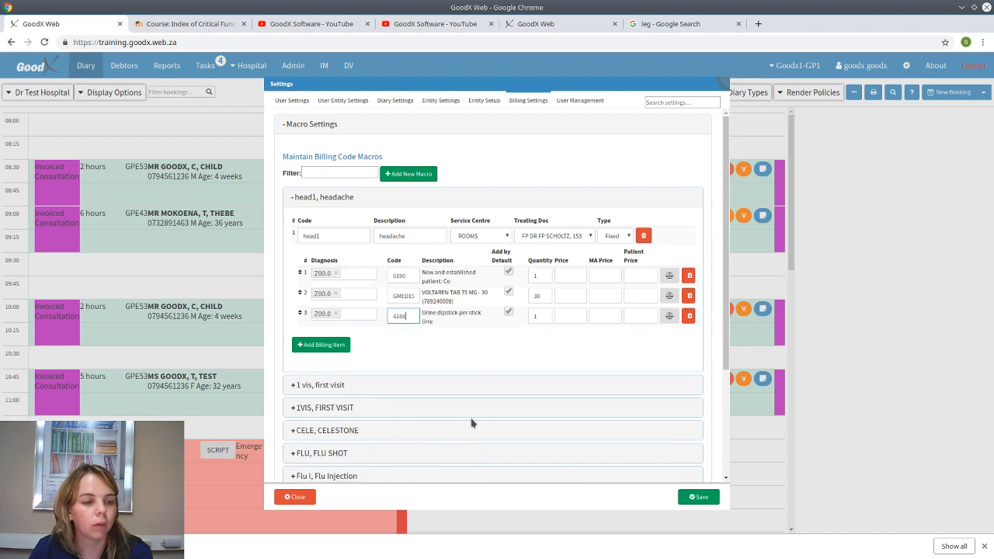
key("Tab")
key("Tab")
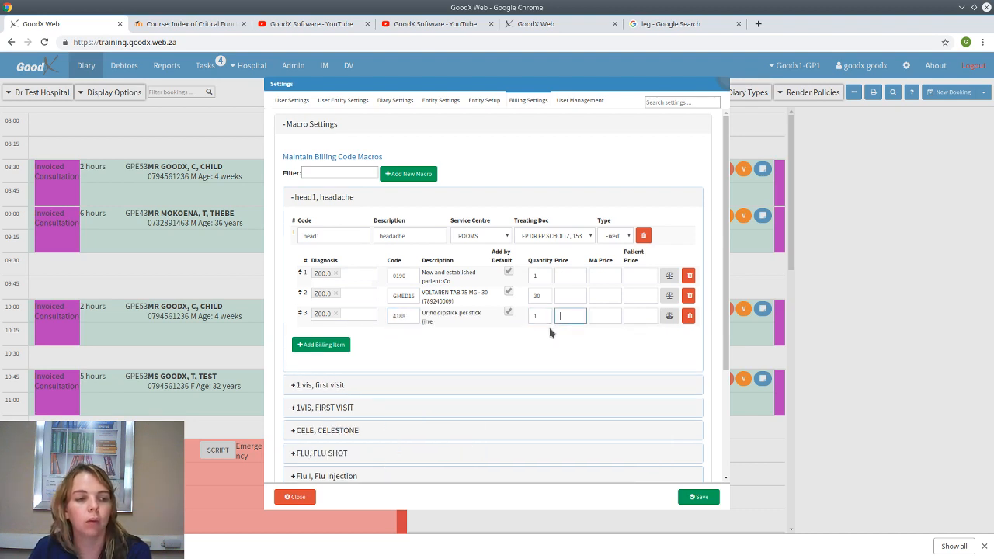
Add a PANADO TAB 500 MG - 12 billing item to the headache macro.
left_click(324, 351)
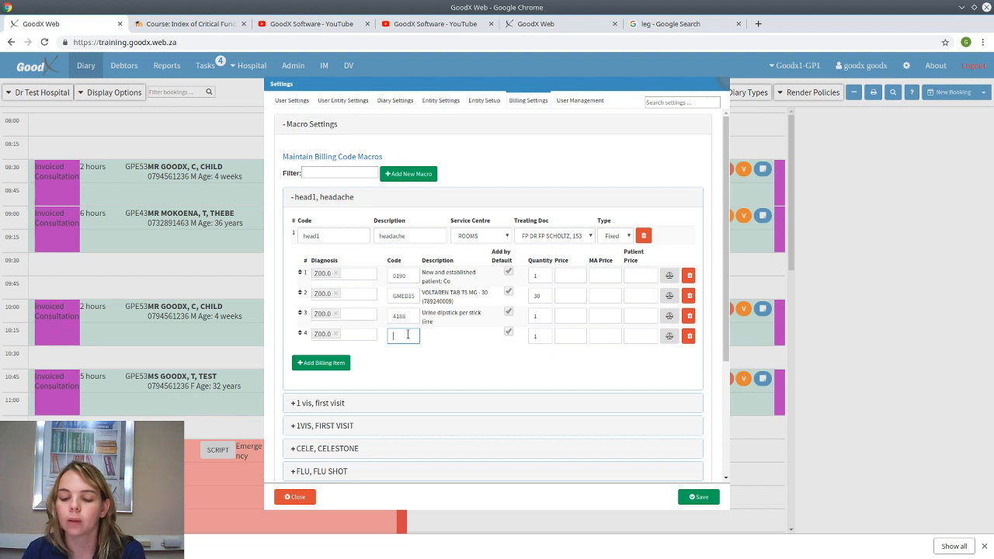
type("panad")
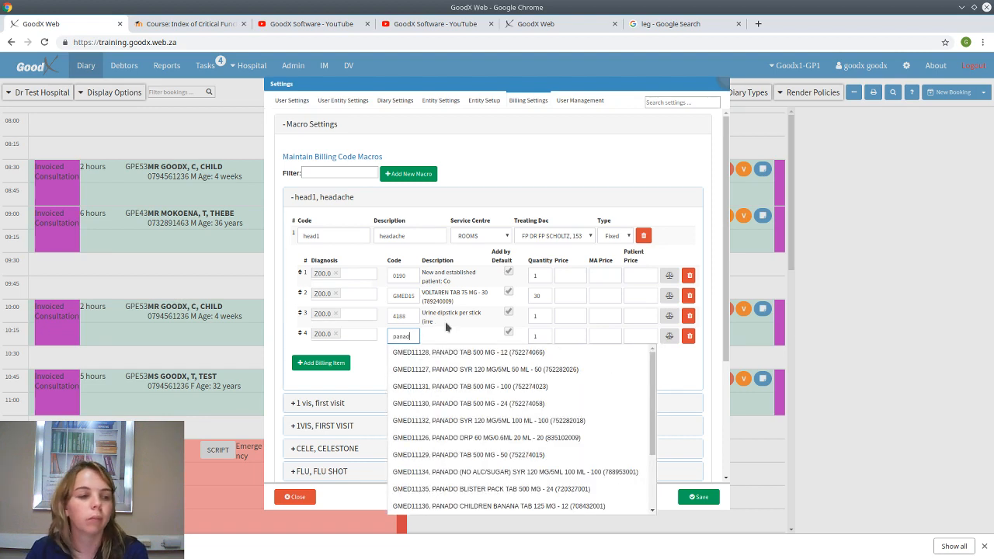
left_click(472, 354)
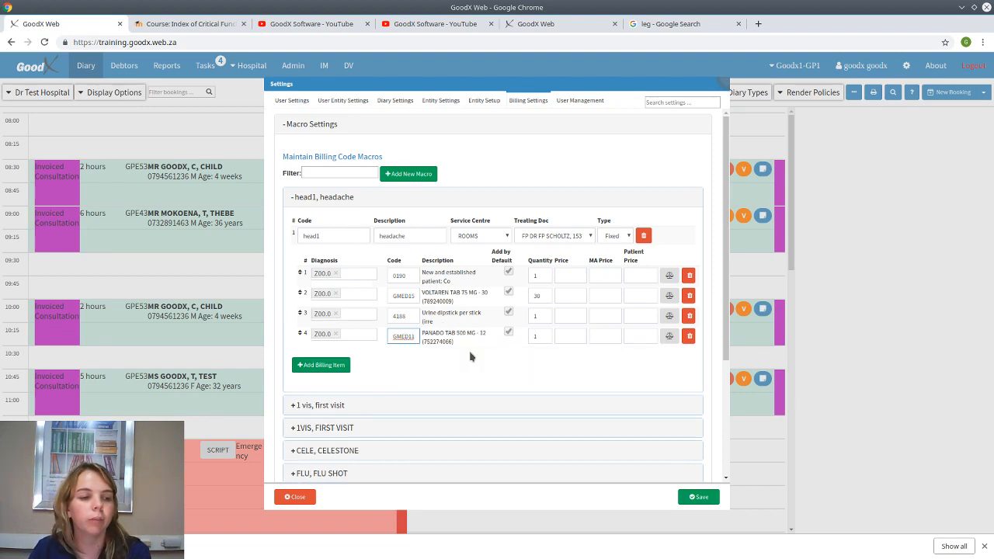
Add a billing item with code 1009, Maxillectomy, to the headache macro and save the macro settings.
left_click(309, 365)
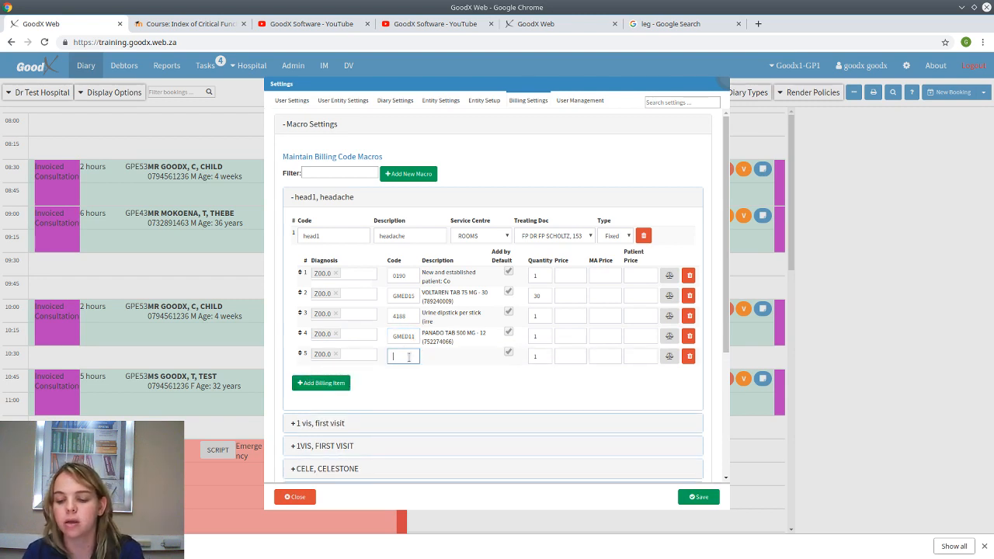
type("ma")
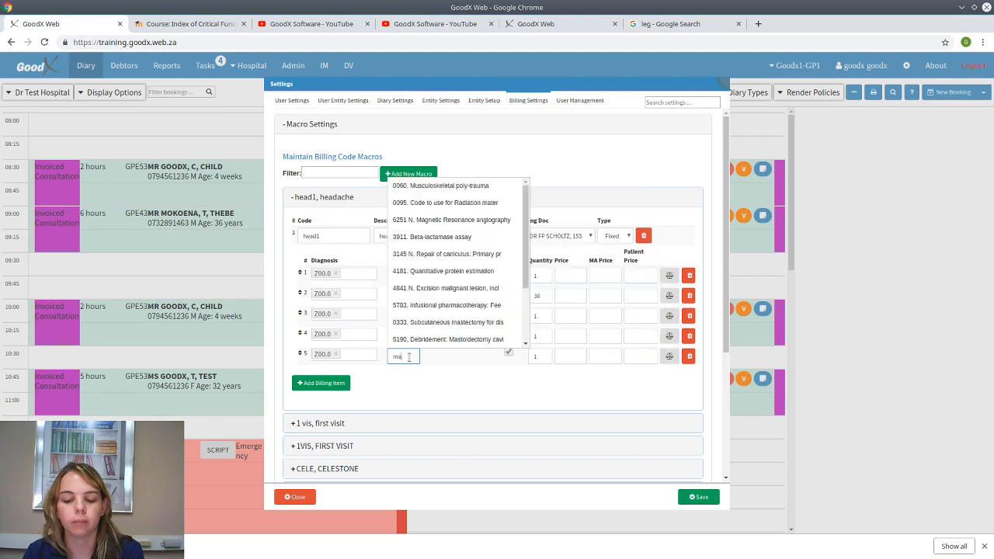
type("x")
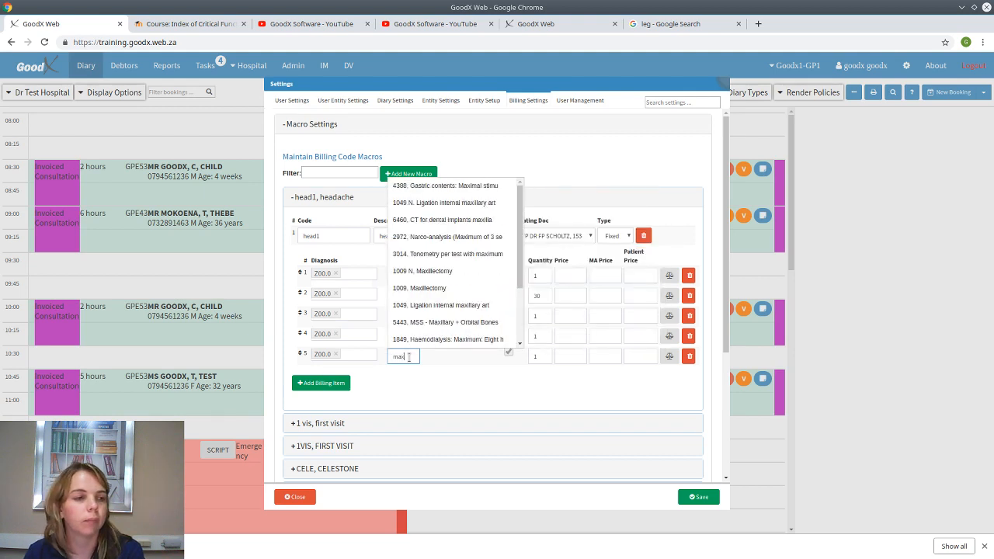
left_click(429, 292)
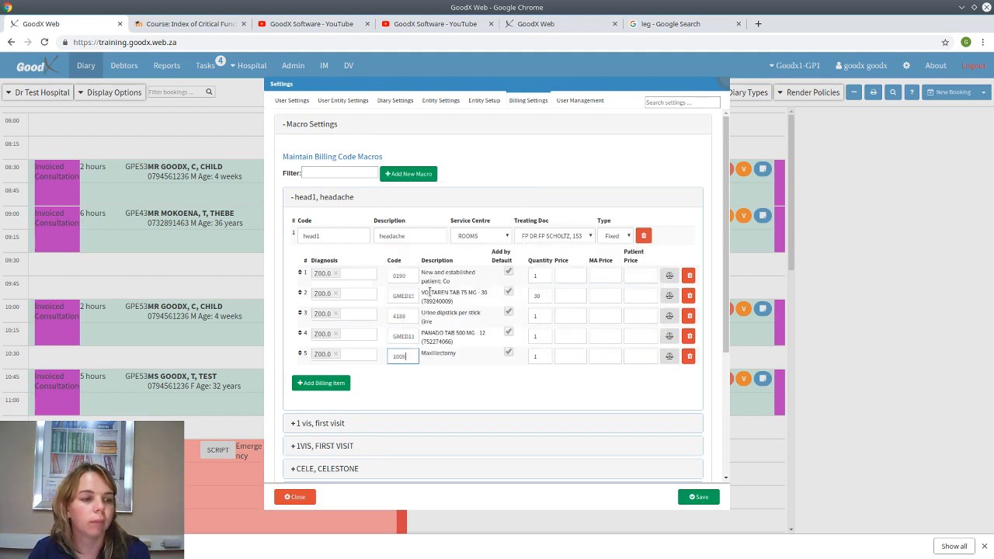
key("Tab")
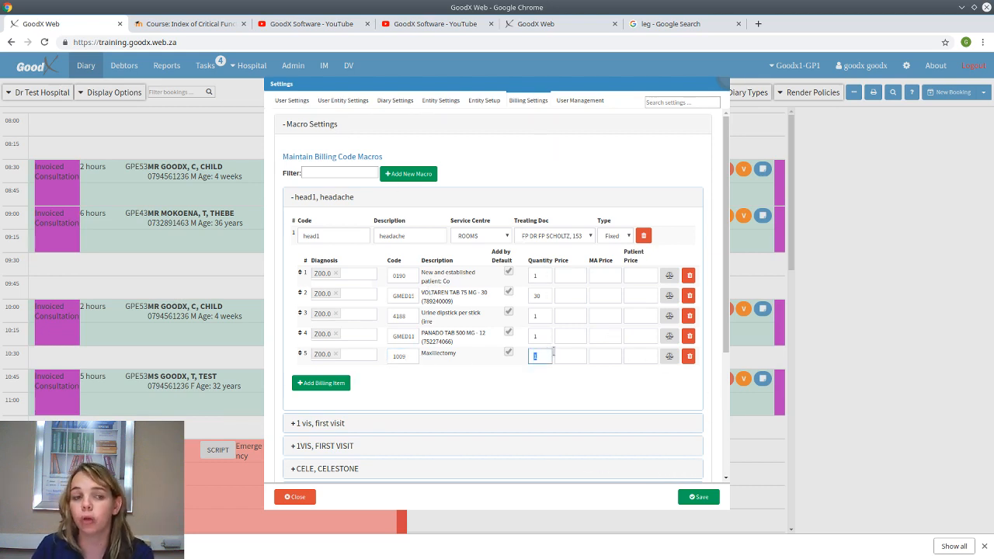
left_click(699, 497)
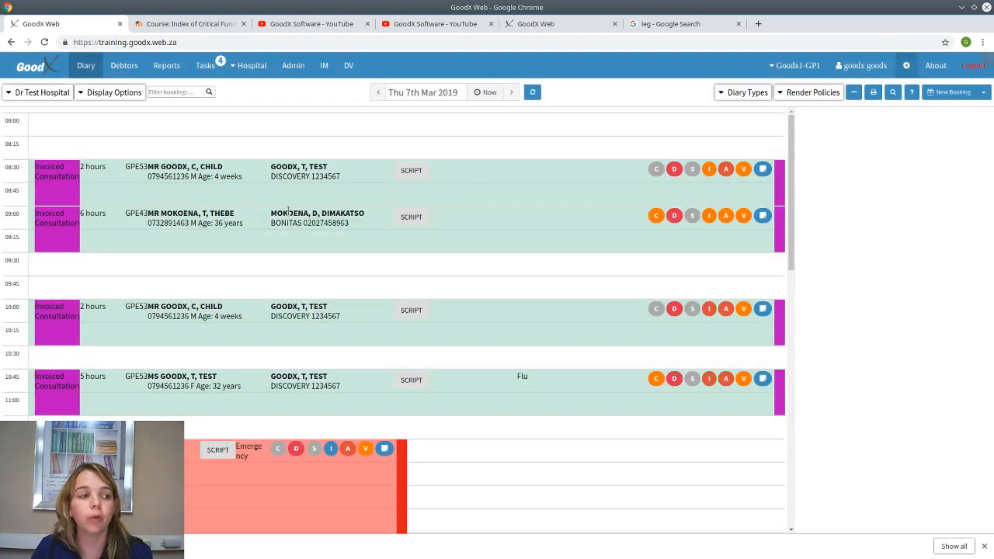
Create a Consultation booking at 09:45 for the test child patient, finding the debtor with the search text test.
left_click(322, 287)
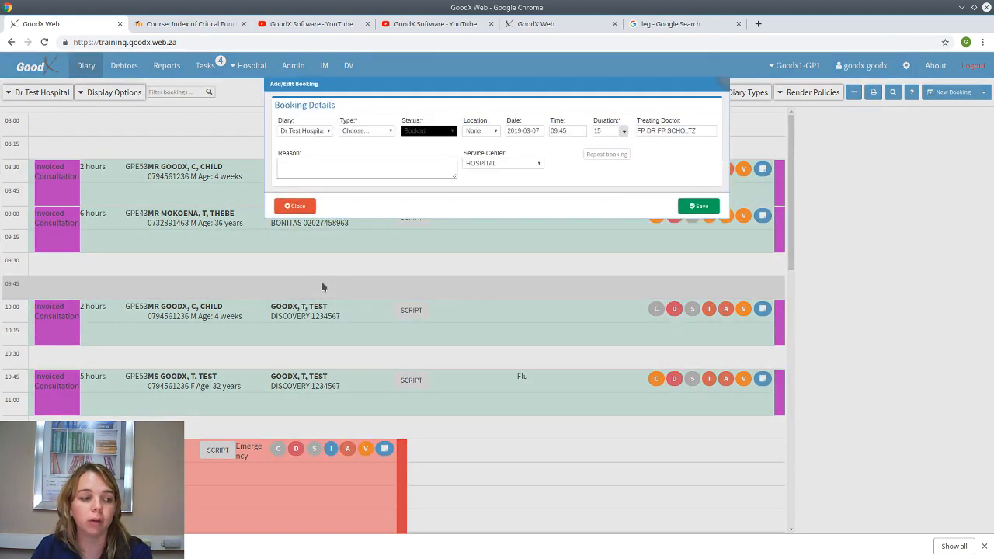
left_click(391, 132)
left_click(385, 161)
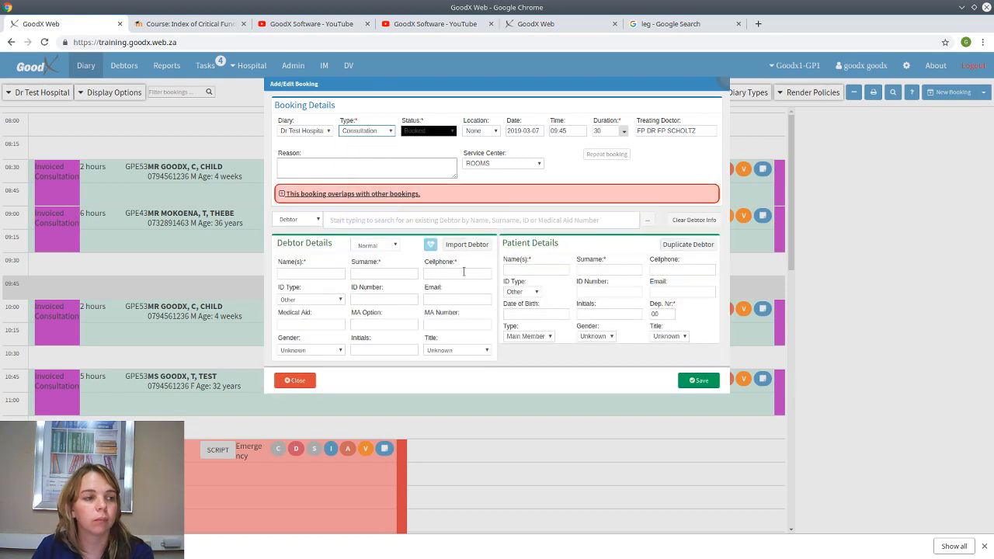
left_click(381, 221)
type("test")
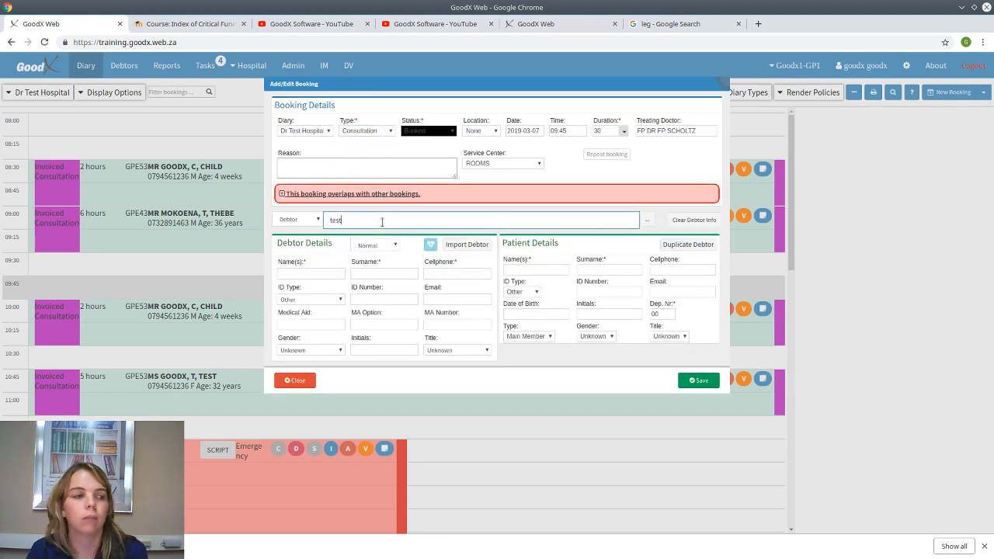
left_click(388, 234)
left_click(696, 382)
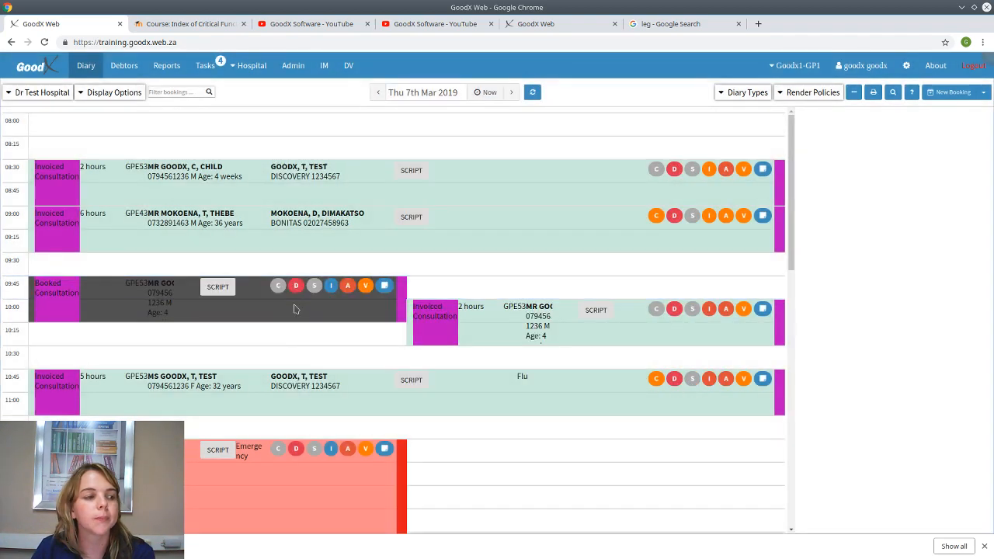
Set the status of the test child patient's 09:45 Consultation booking to Treated and save the booking.
left_click(298, 309)
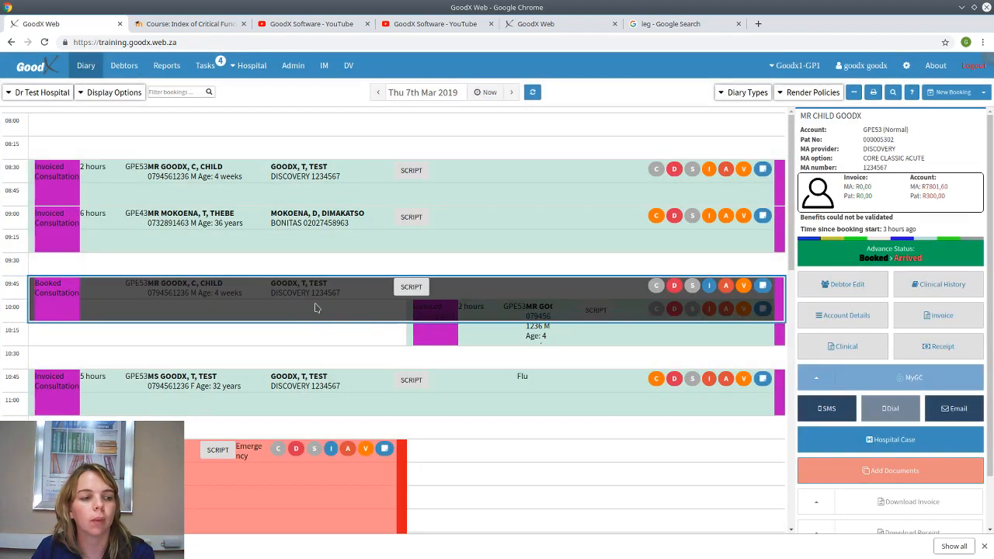
double_click(316, 304)
left_click(448, 138)
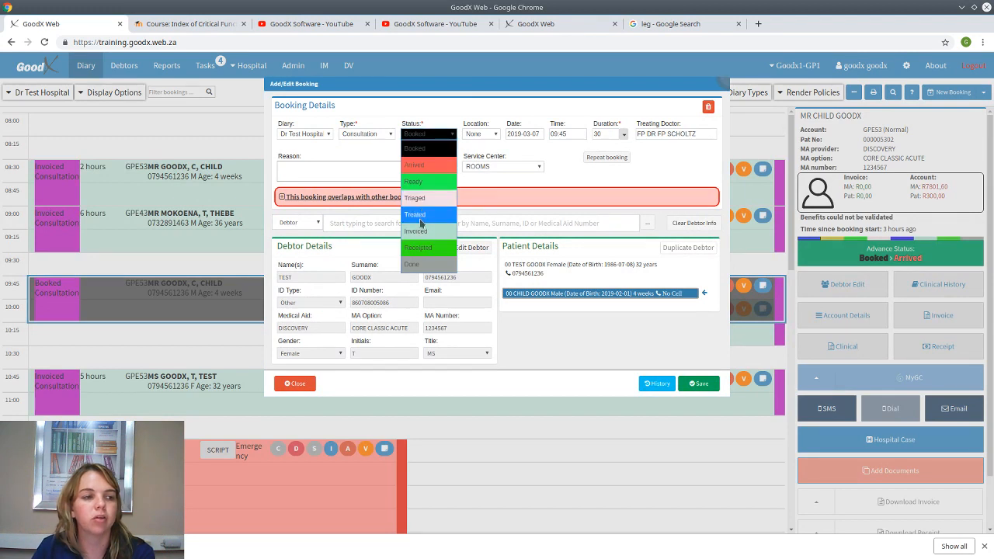
left_click(420, 223)
left_click(696, 384)
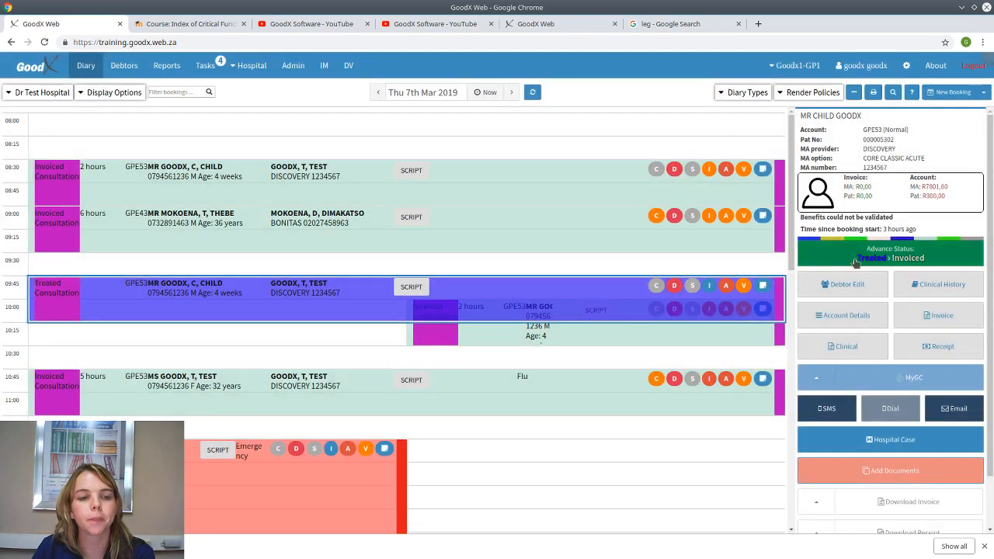
Open the treated booking's clinical invoice and add all billing lines from the headache macro, code head1, through the procedure search.
left_click(863, 354)
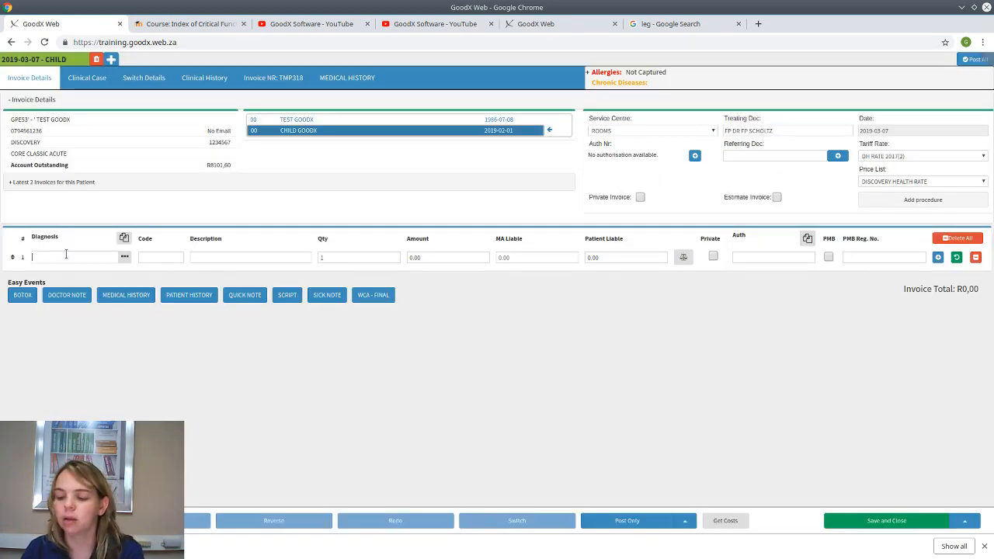
left_click(919, 202)
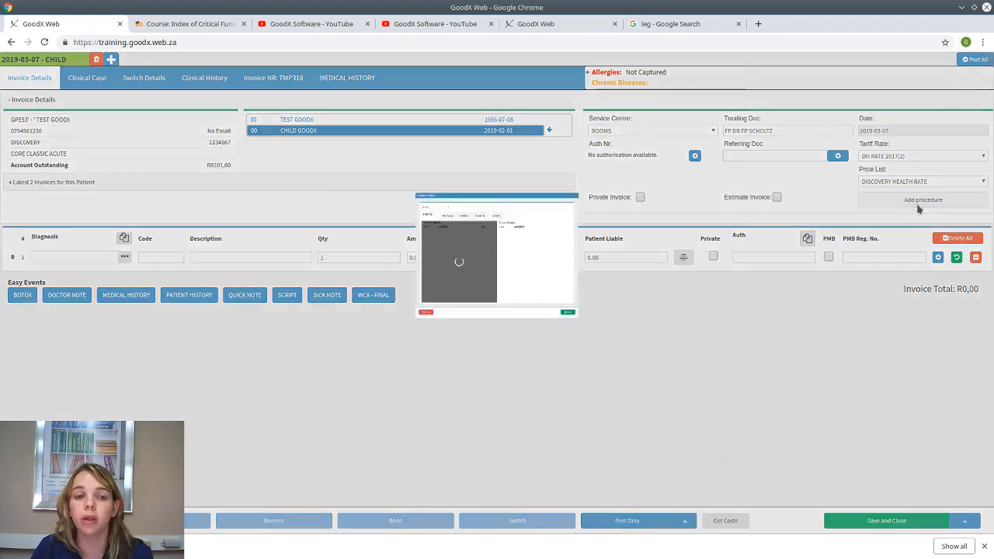
left_click(496, 142)
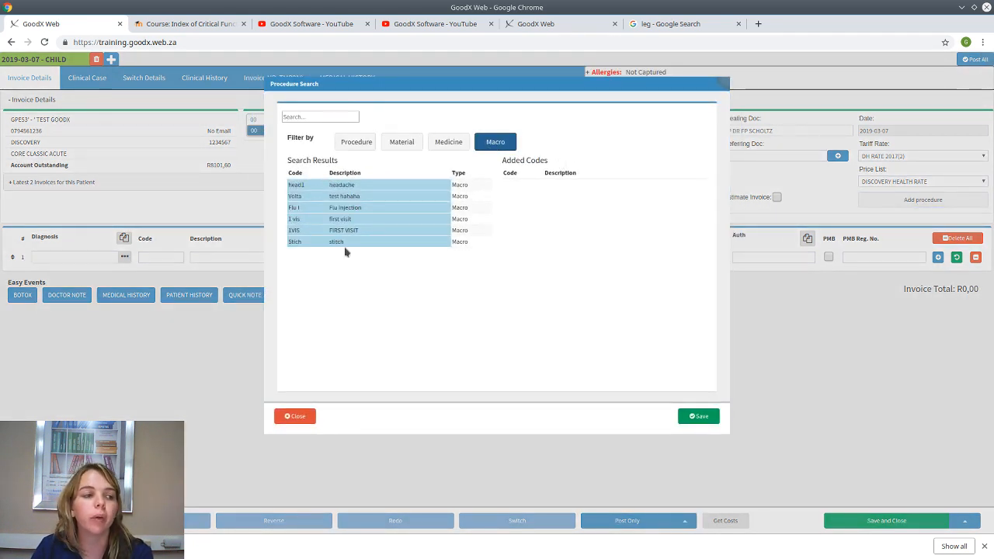
left_click(345, 184)
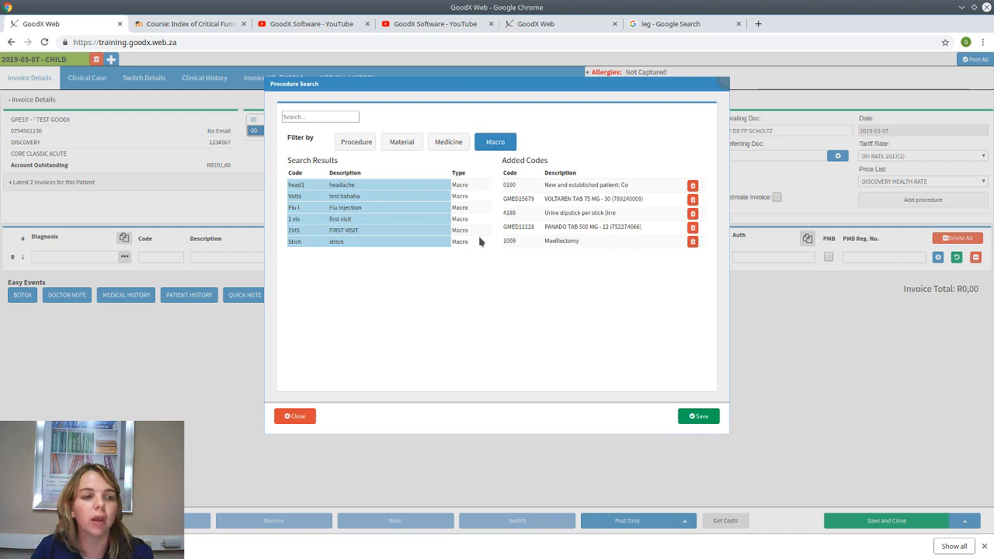
left_click(699, 416)
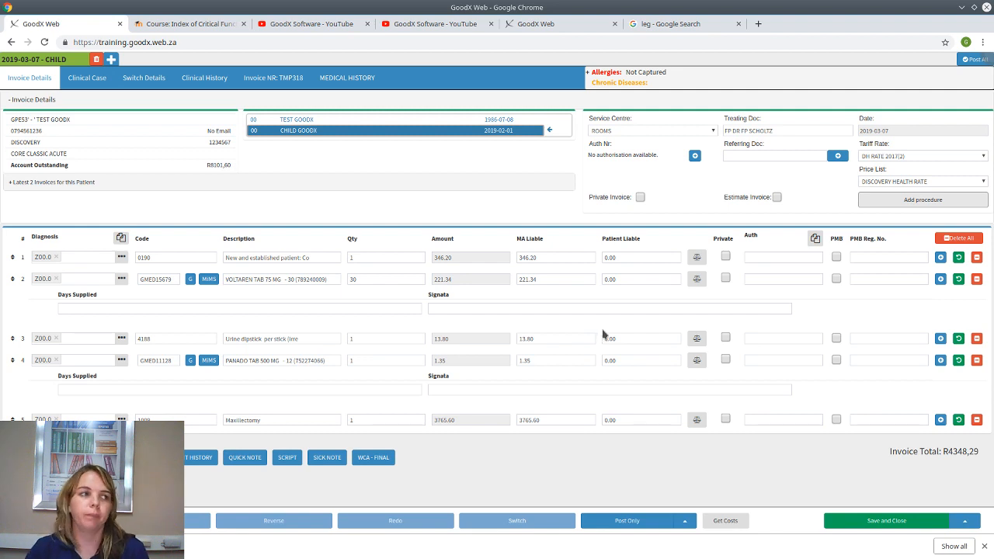
Switch to the GoodX Learning Centre course page and review the Billing and Billing Corrections topics.
left_click(132, 26)
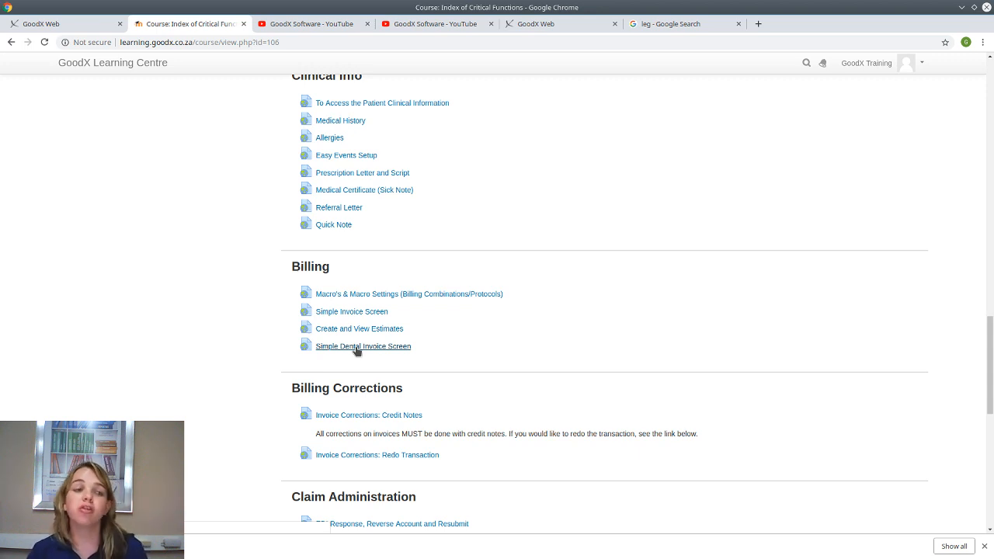
scroll(357, 351, "down", 1)
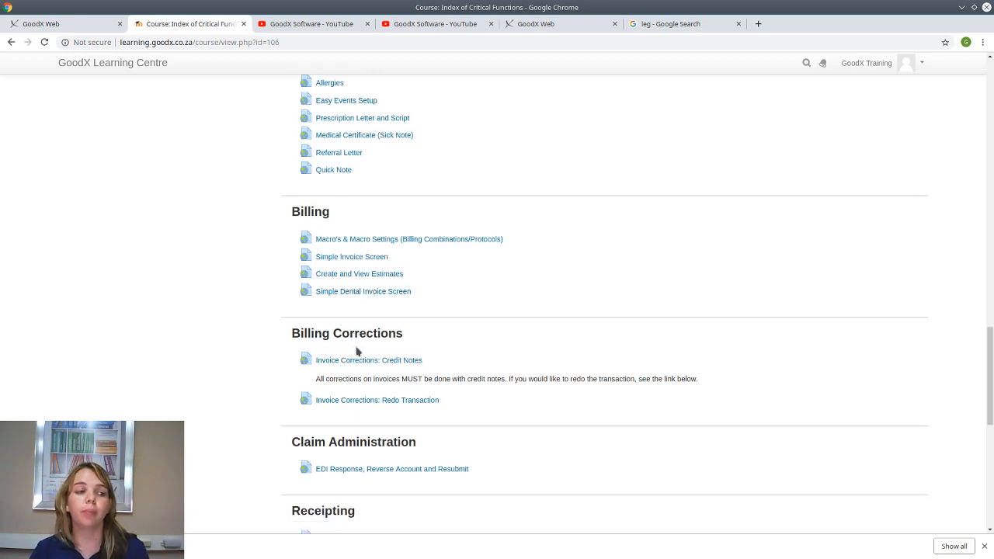